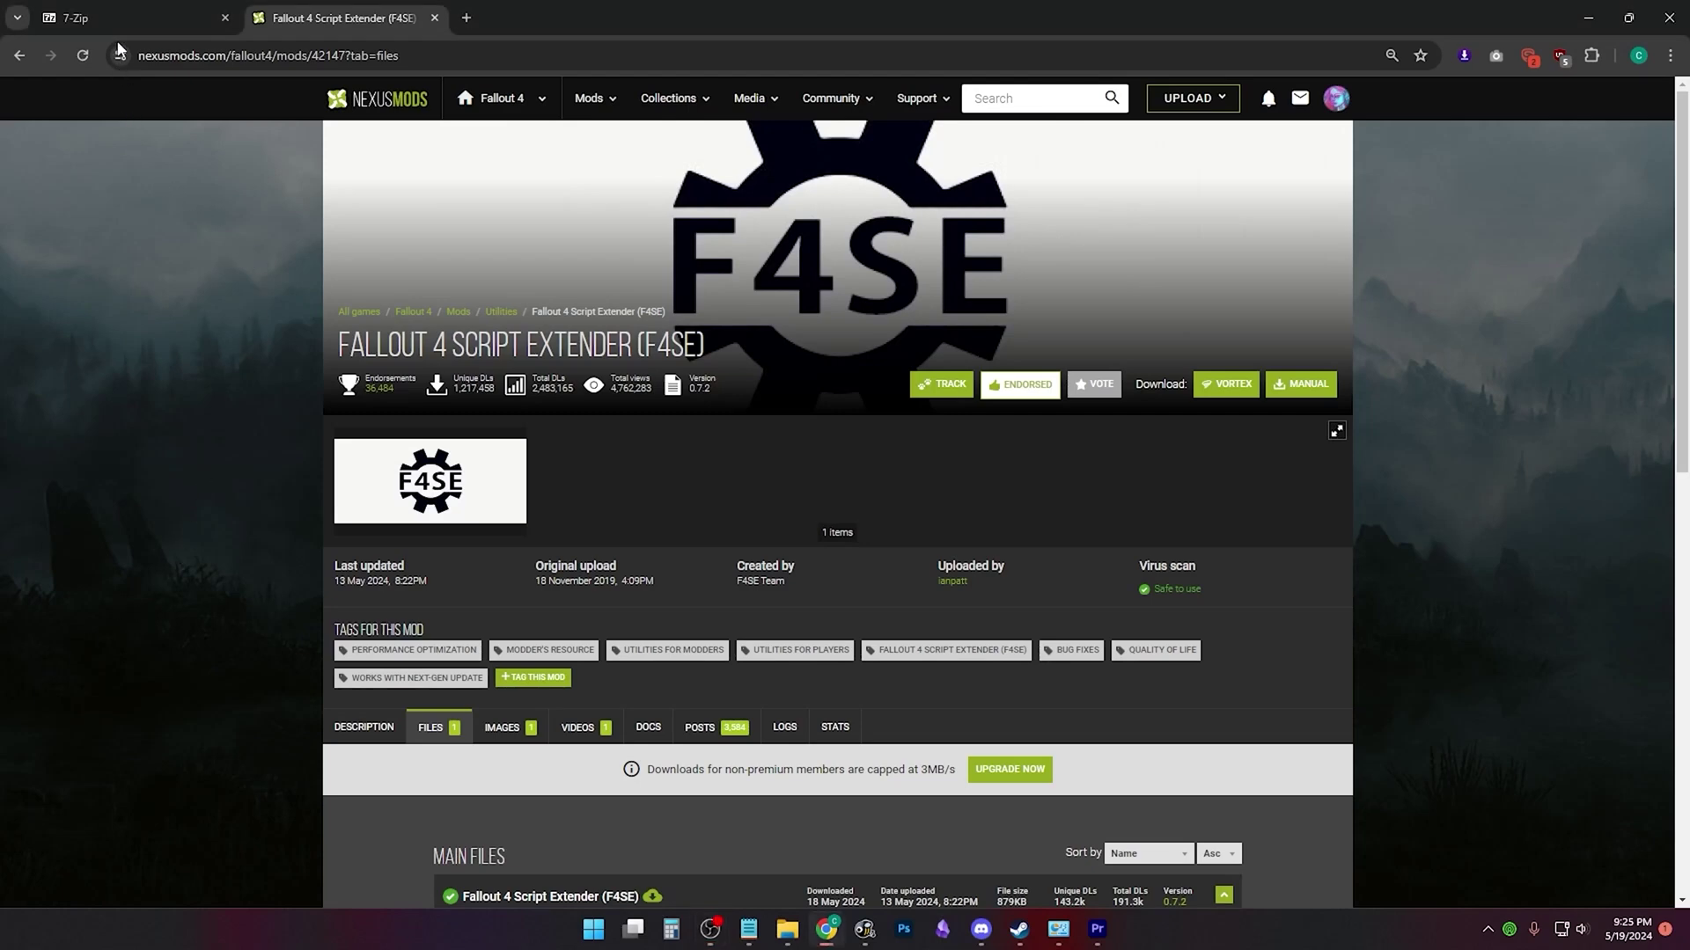
# Bring up the 7-Zip website, then check the PC's system type in the Windows About your PC settings
pyautogui.click(122, 17)
pyautogui.click(199, 55)
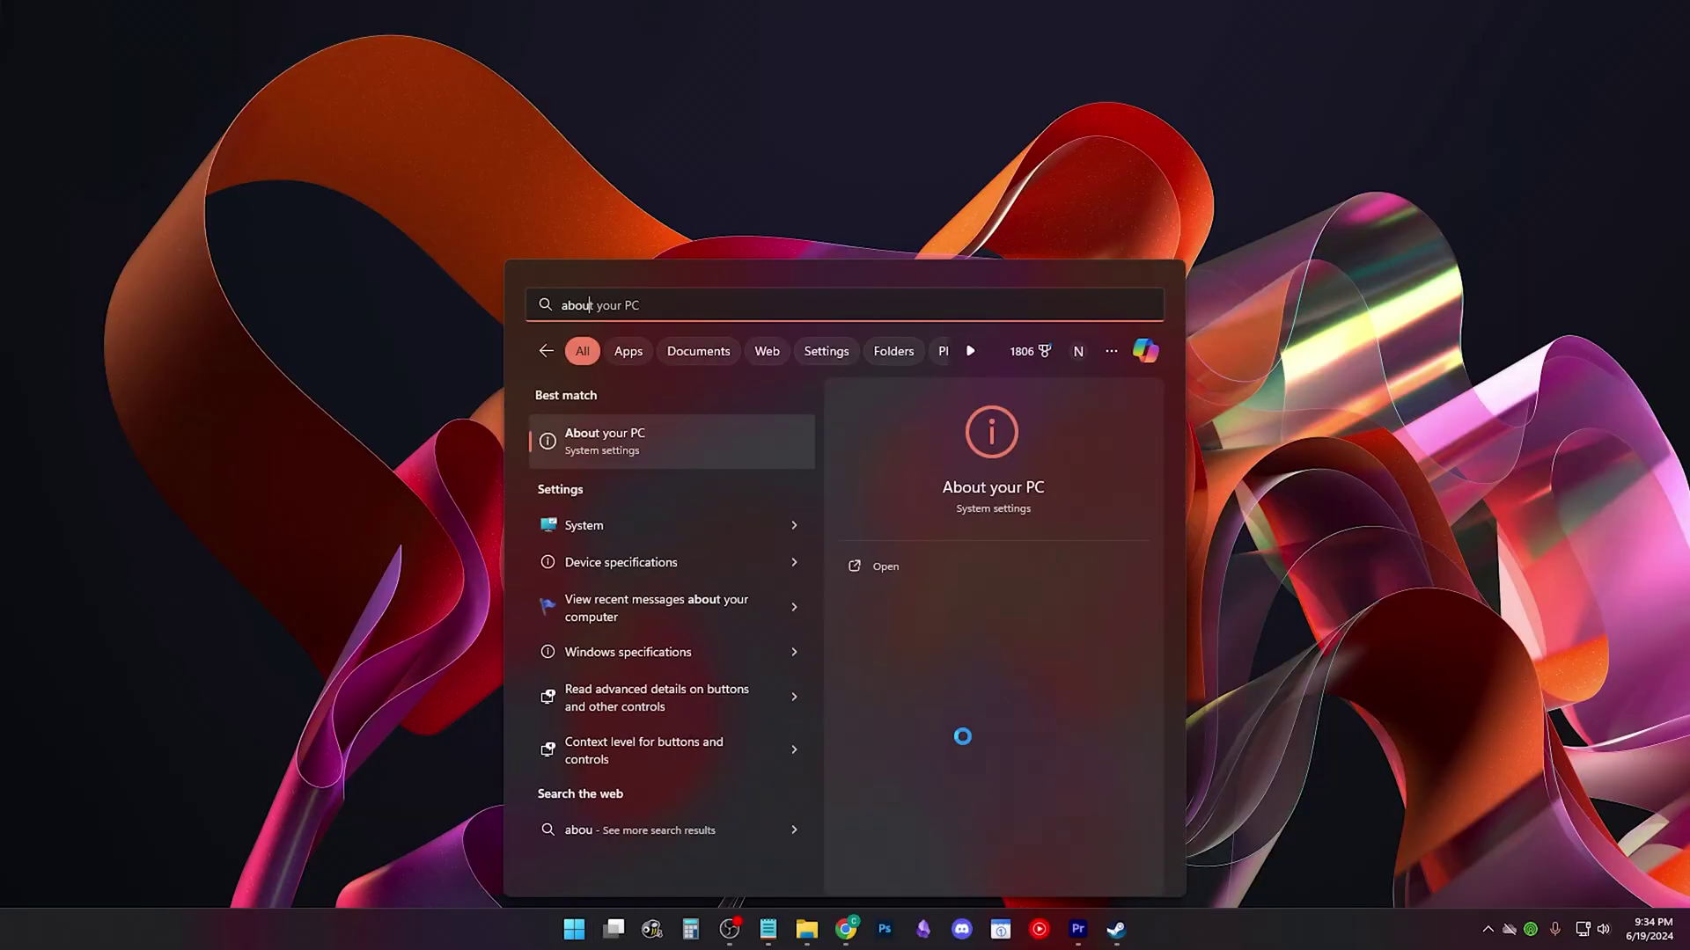
pyautogui.click(741, 451)
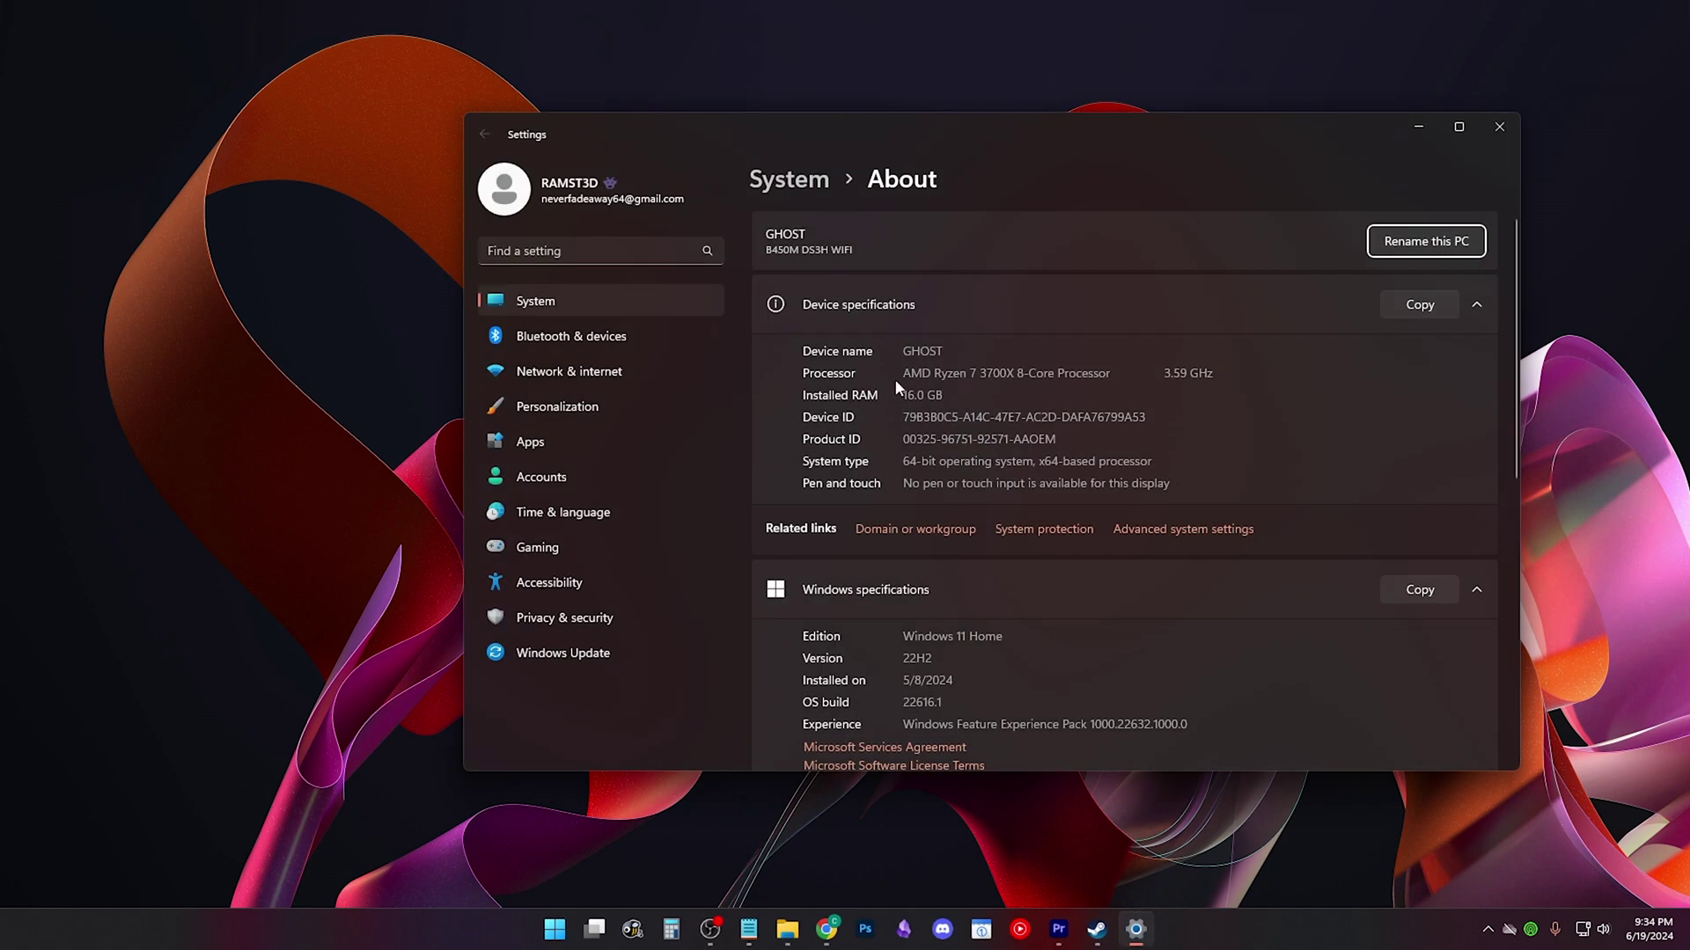
pyautogui.click(1458, 128)
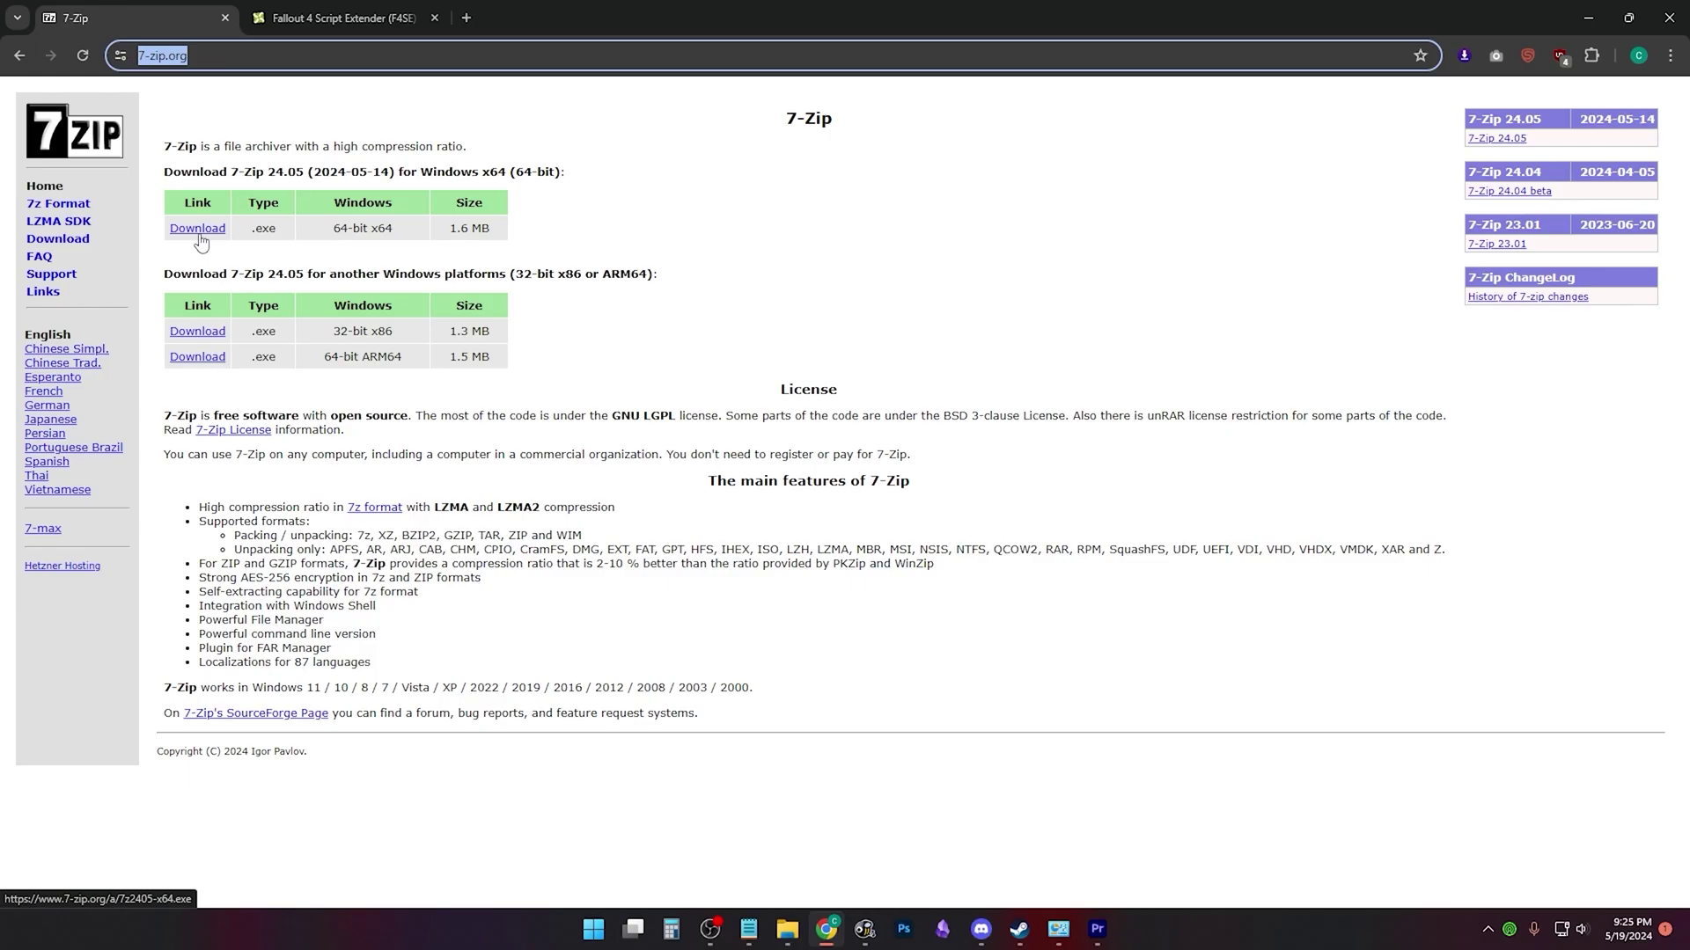
# Download the 64-bit x64 7-Zip 24.05 installer and install it to C:\Program Files\7-Zip\
pyautogui.click(197, 228)
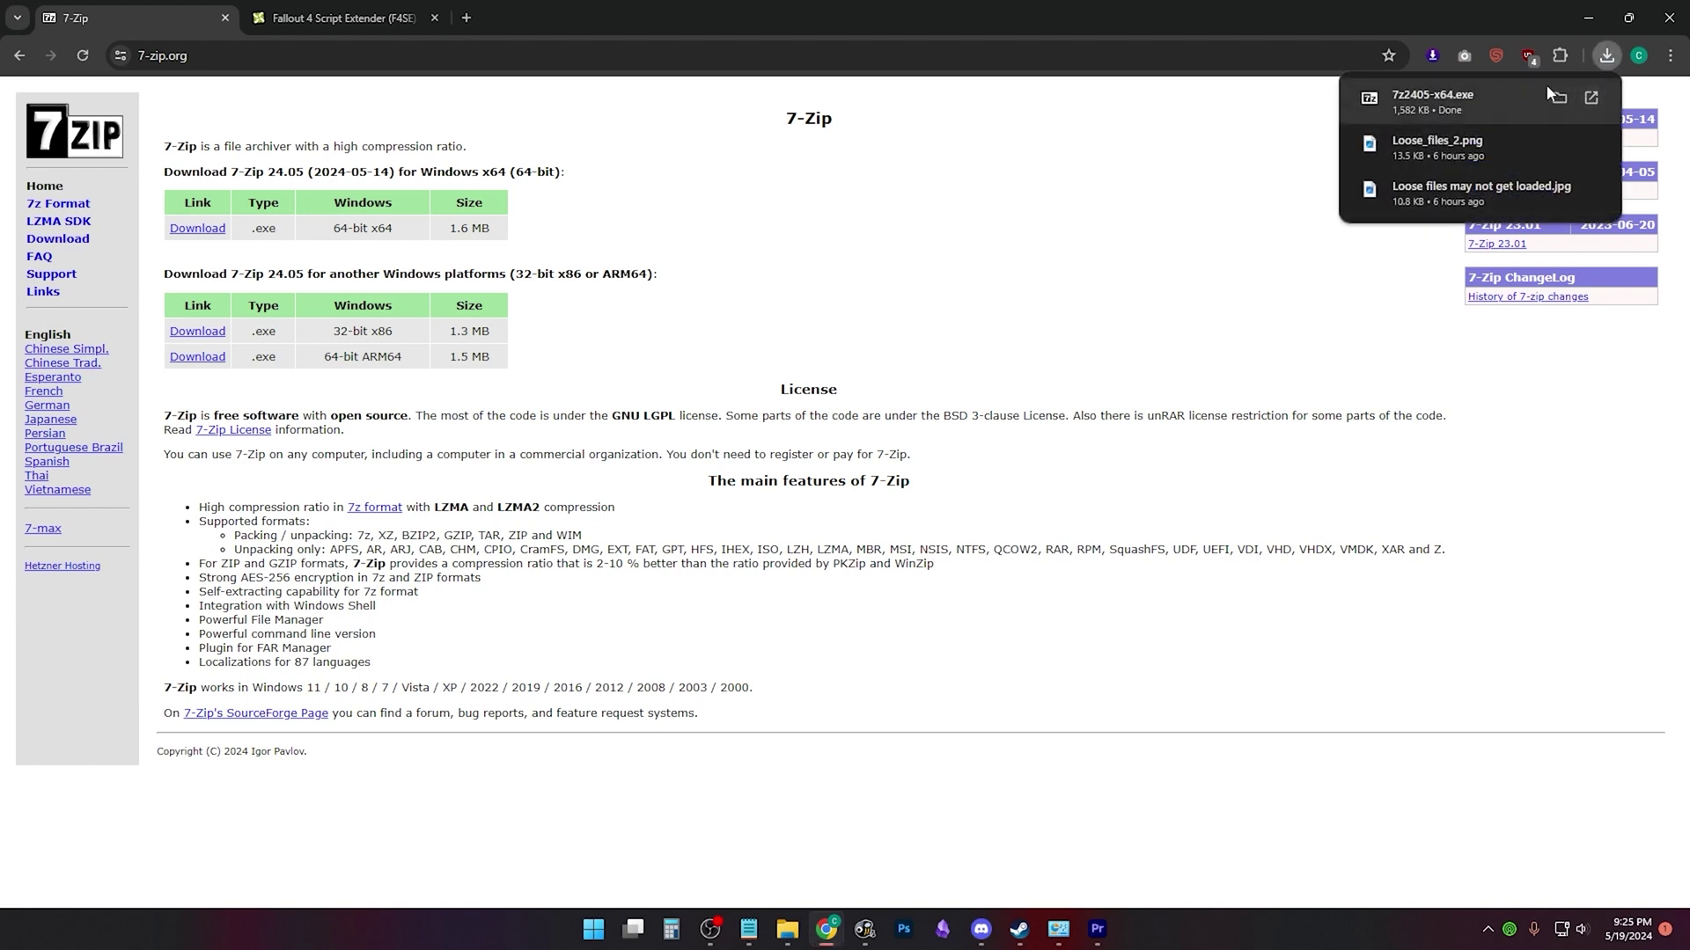
pyautogui.click(1479, 93)
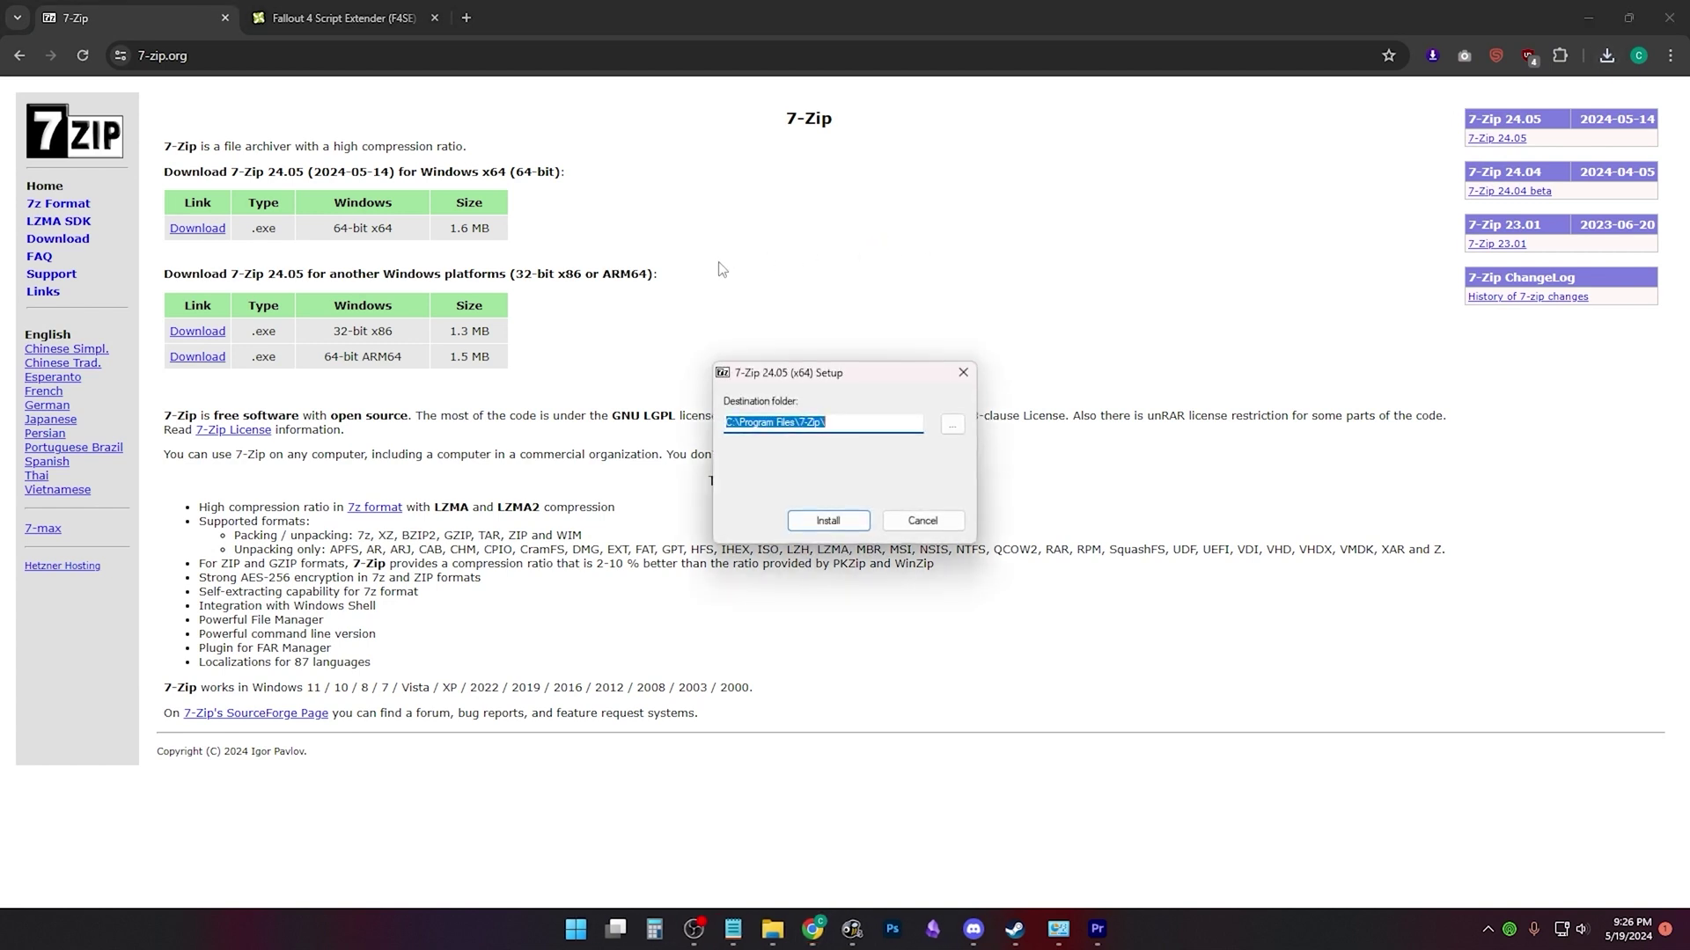
pyautogui.click(830, 522)
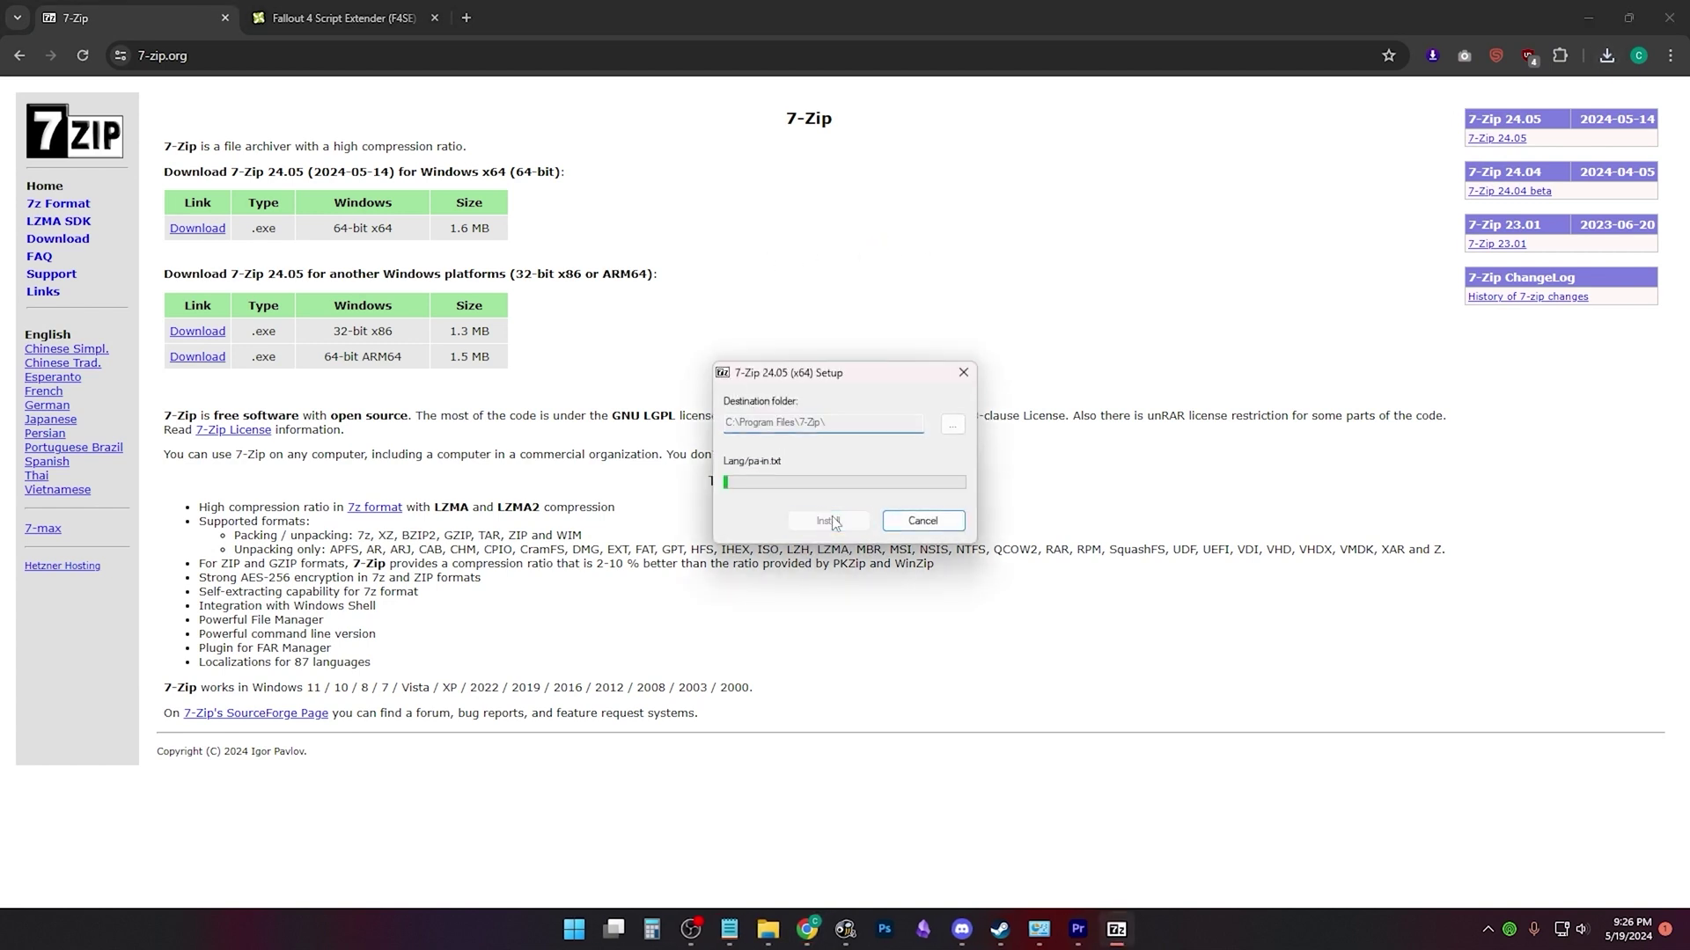
pyautogui.click(829, 521)
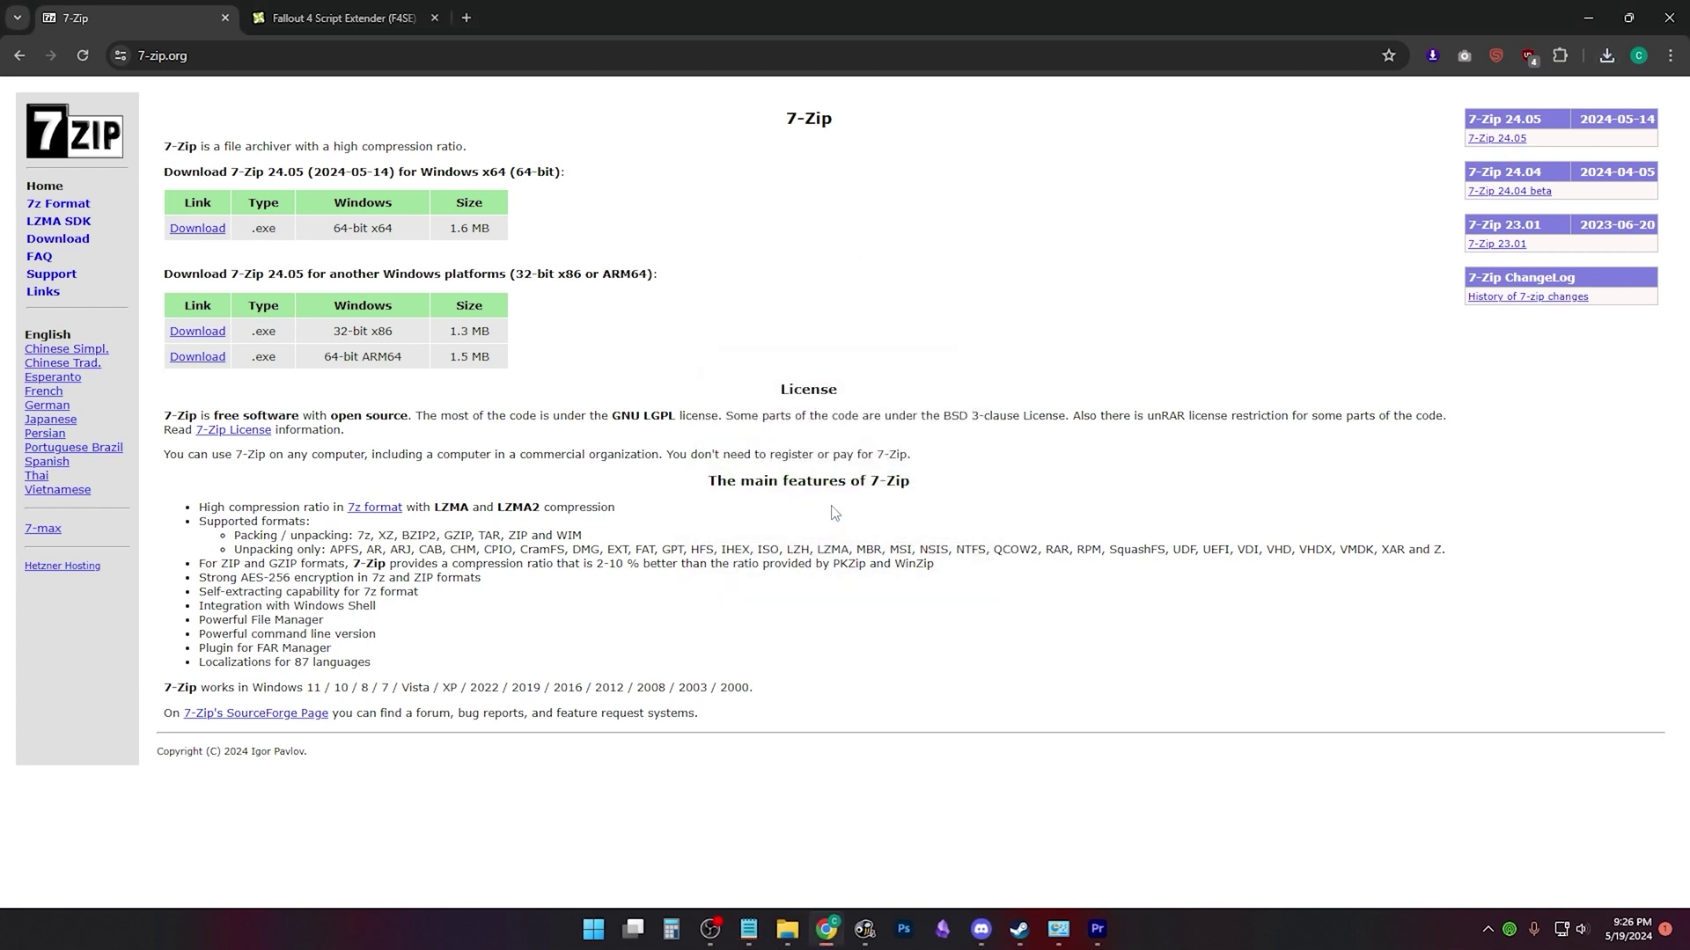
pyautogui.hotkey('ctrl', 'Tab')
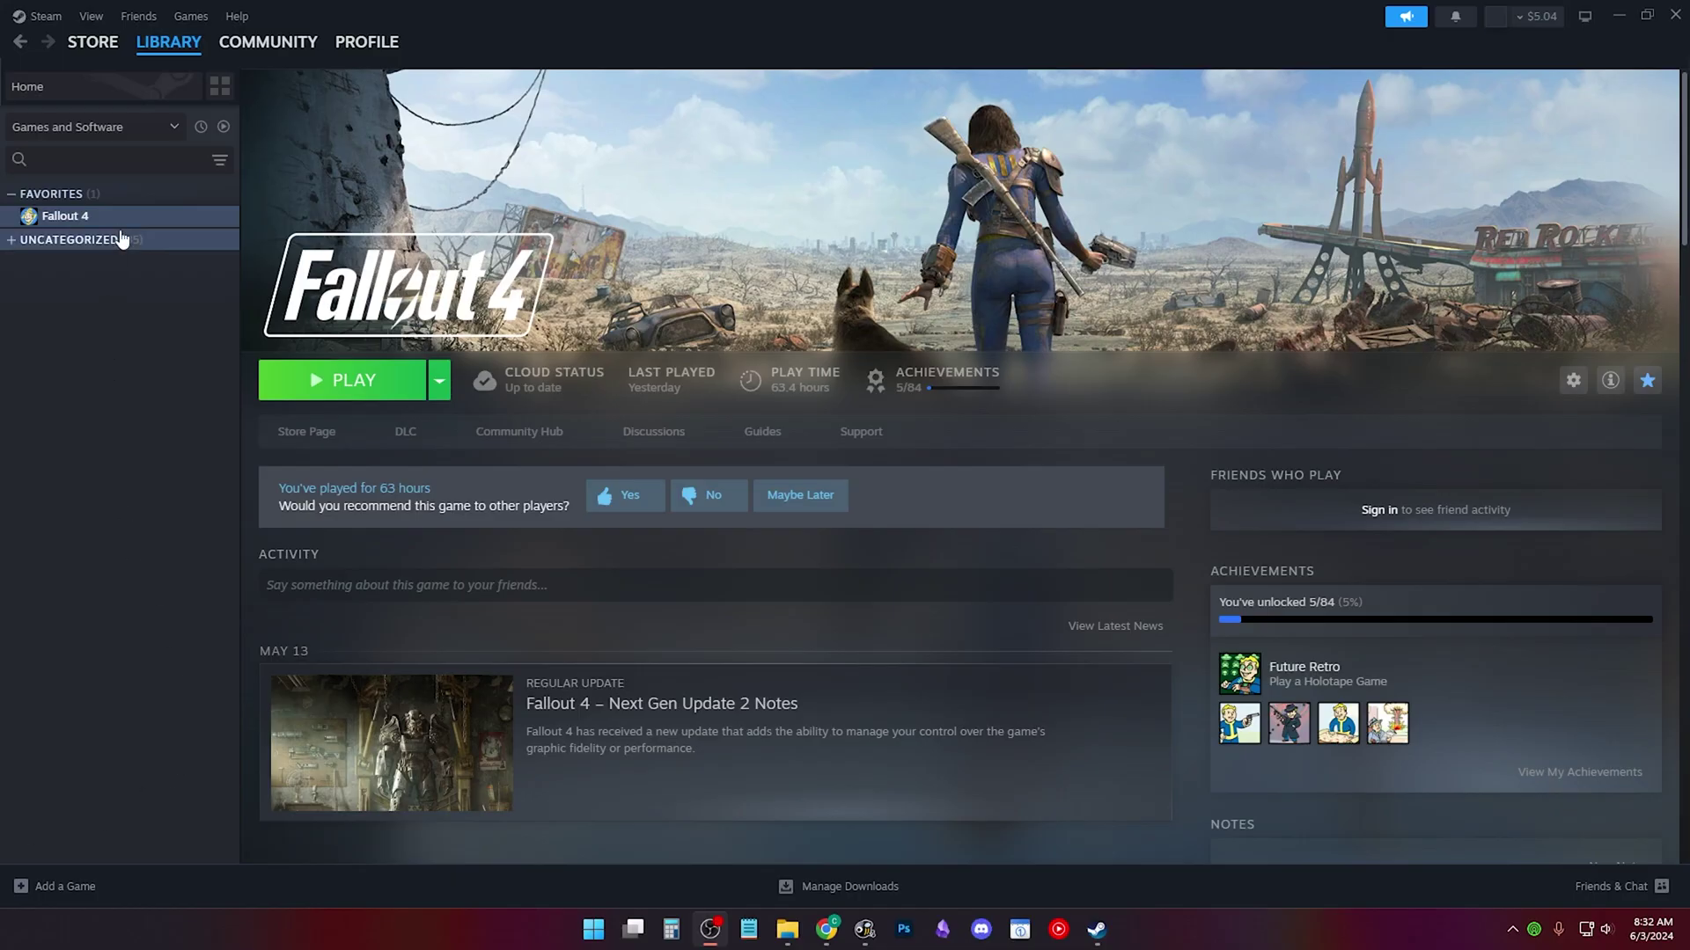
# Switch to Steam and browse the local files of Fallout 4
pyautogui.rightClick(130, 220)
pyautogui.moveTo(246, 329)
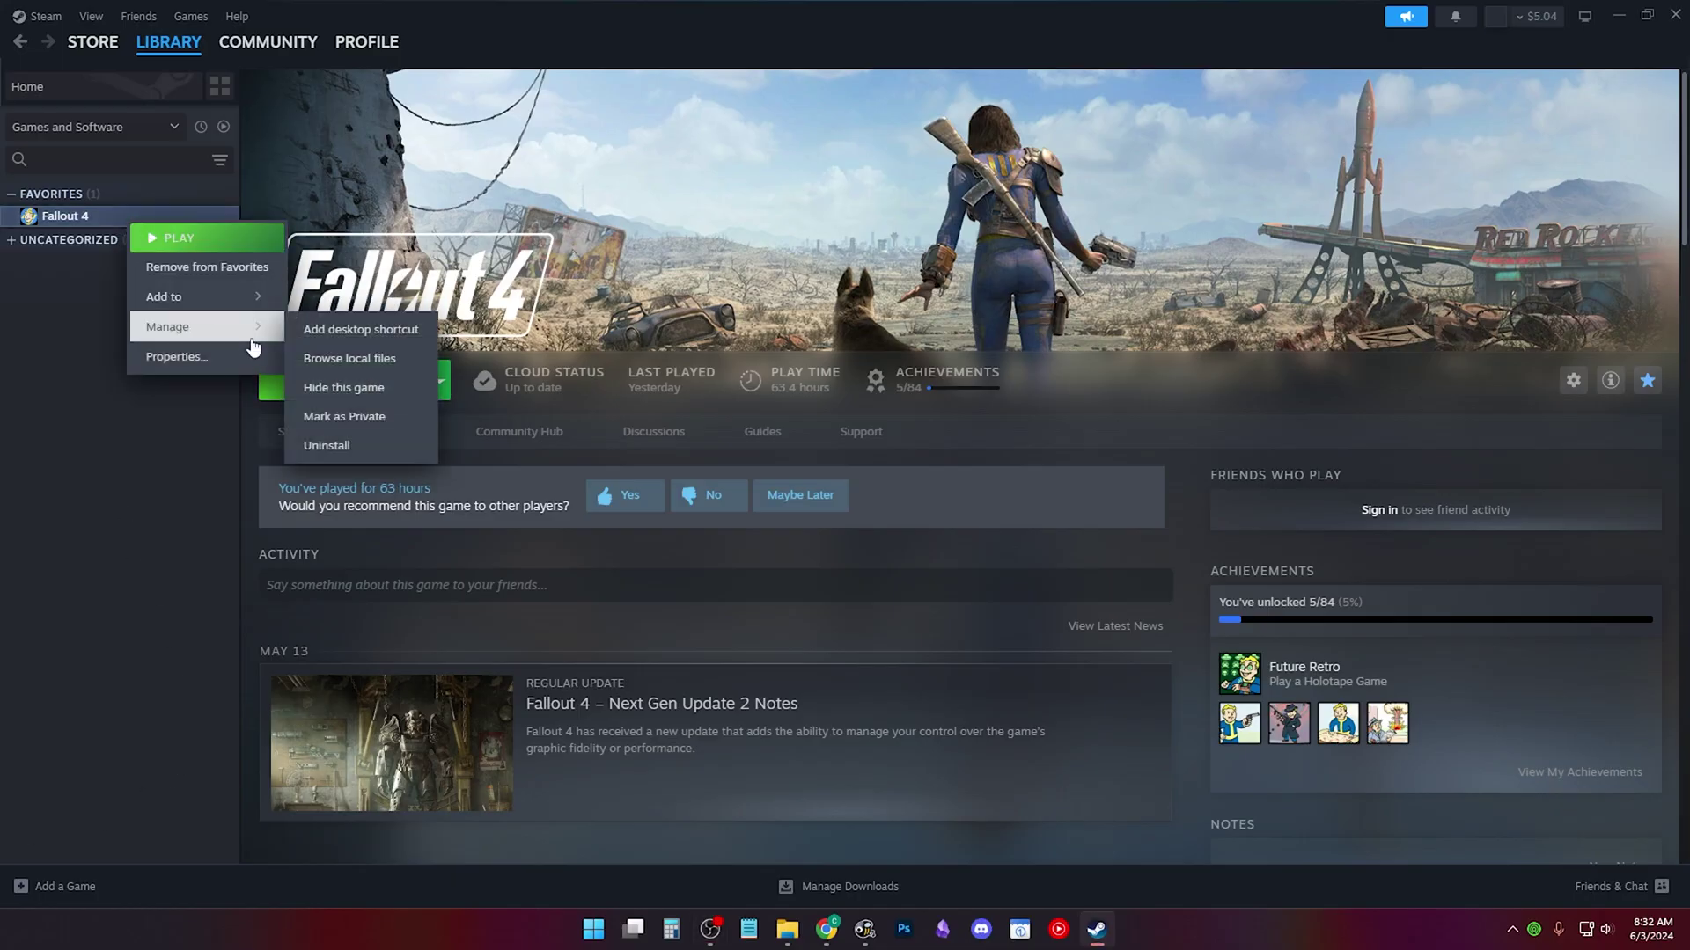
pyautogui.click(355, 361)
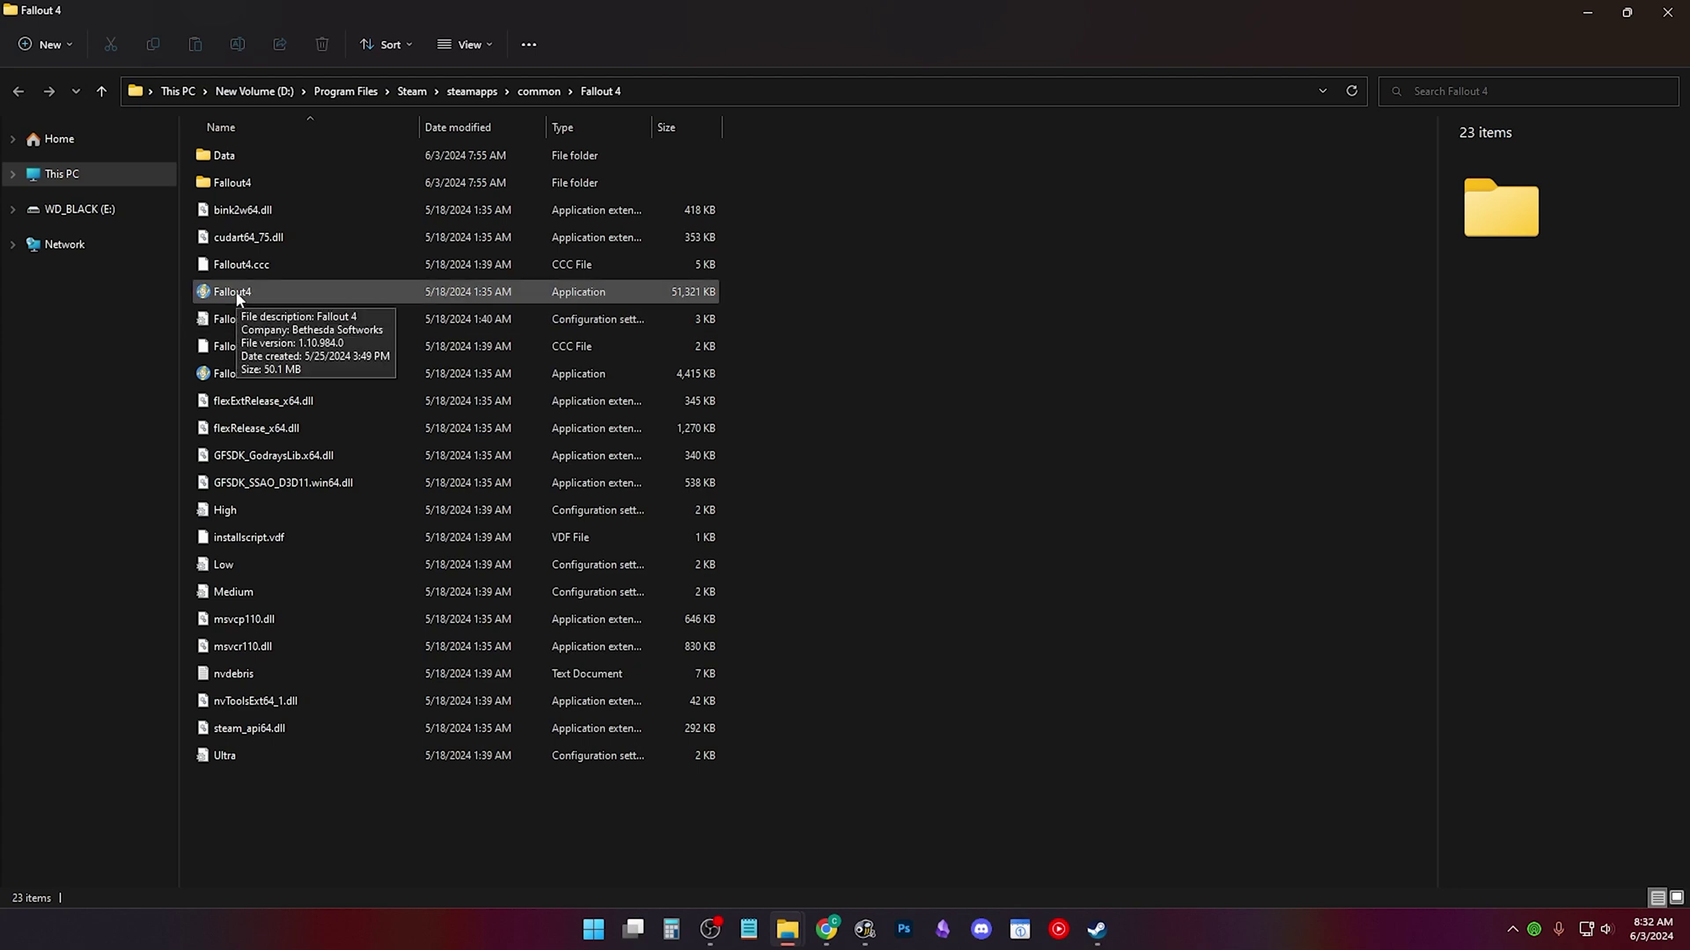
# Check the file version in the detailed properties of the Fallout4 application and of f4se_loader
pyautogui.click(238, 296)
pyautogui.rightClick(238, 297)
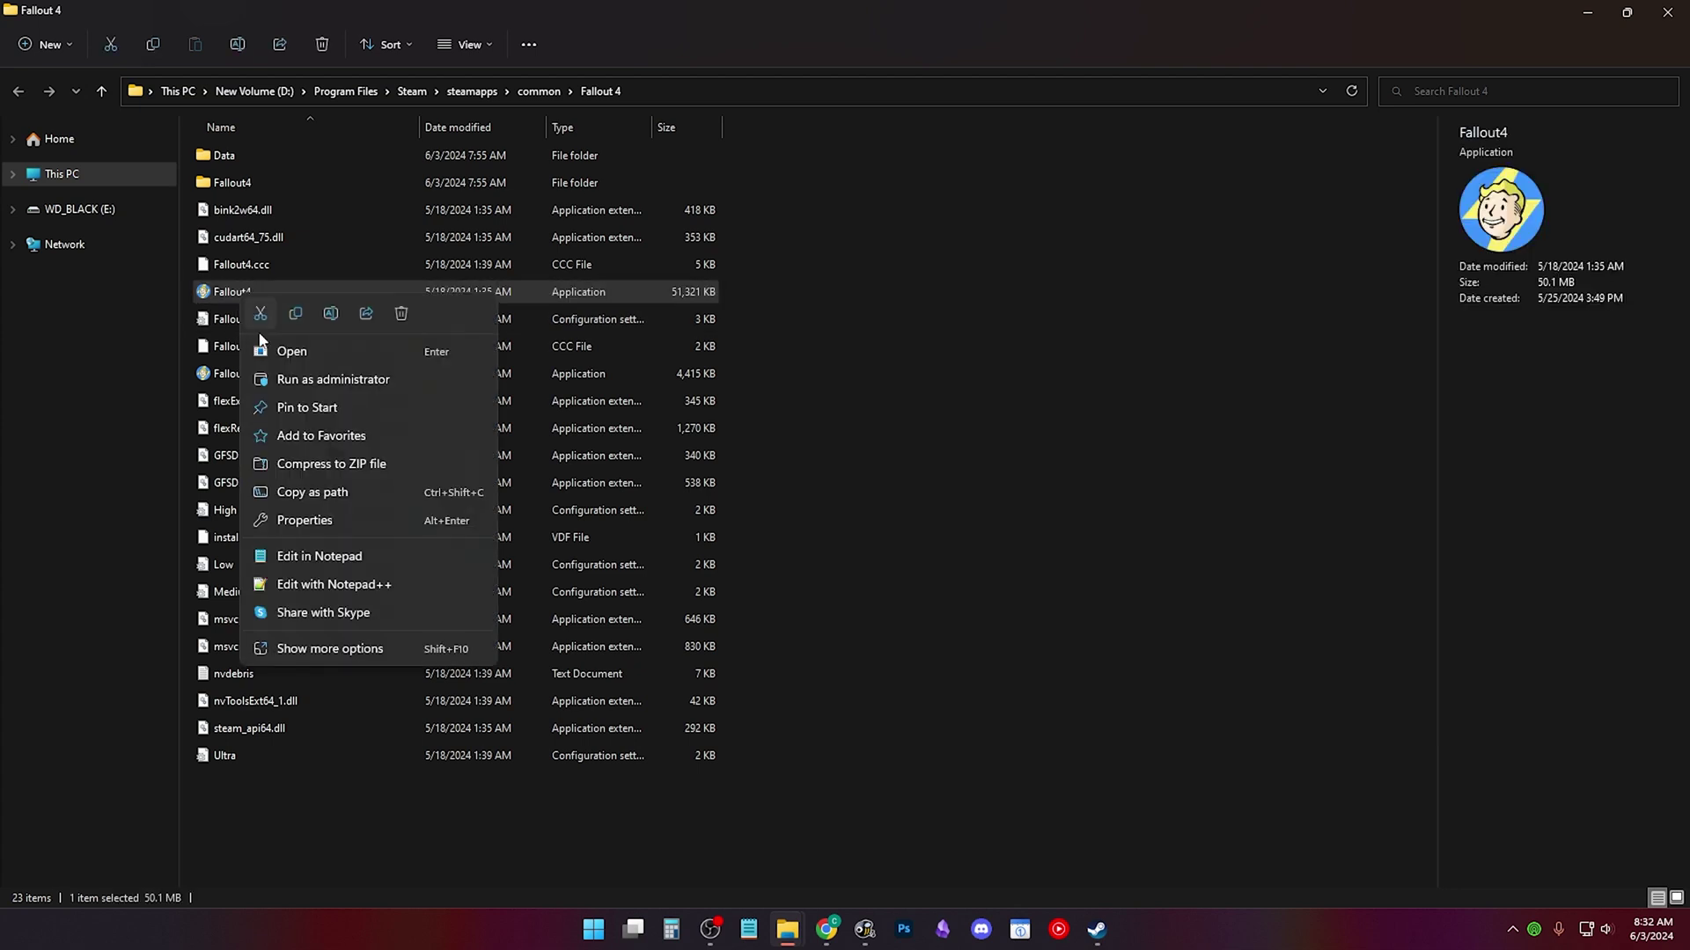
pyautogui.click(316, 523)
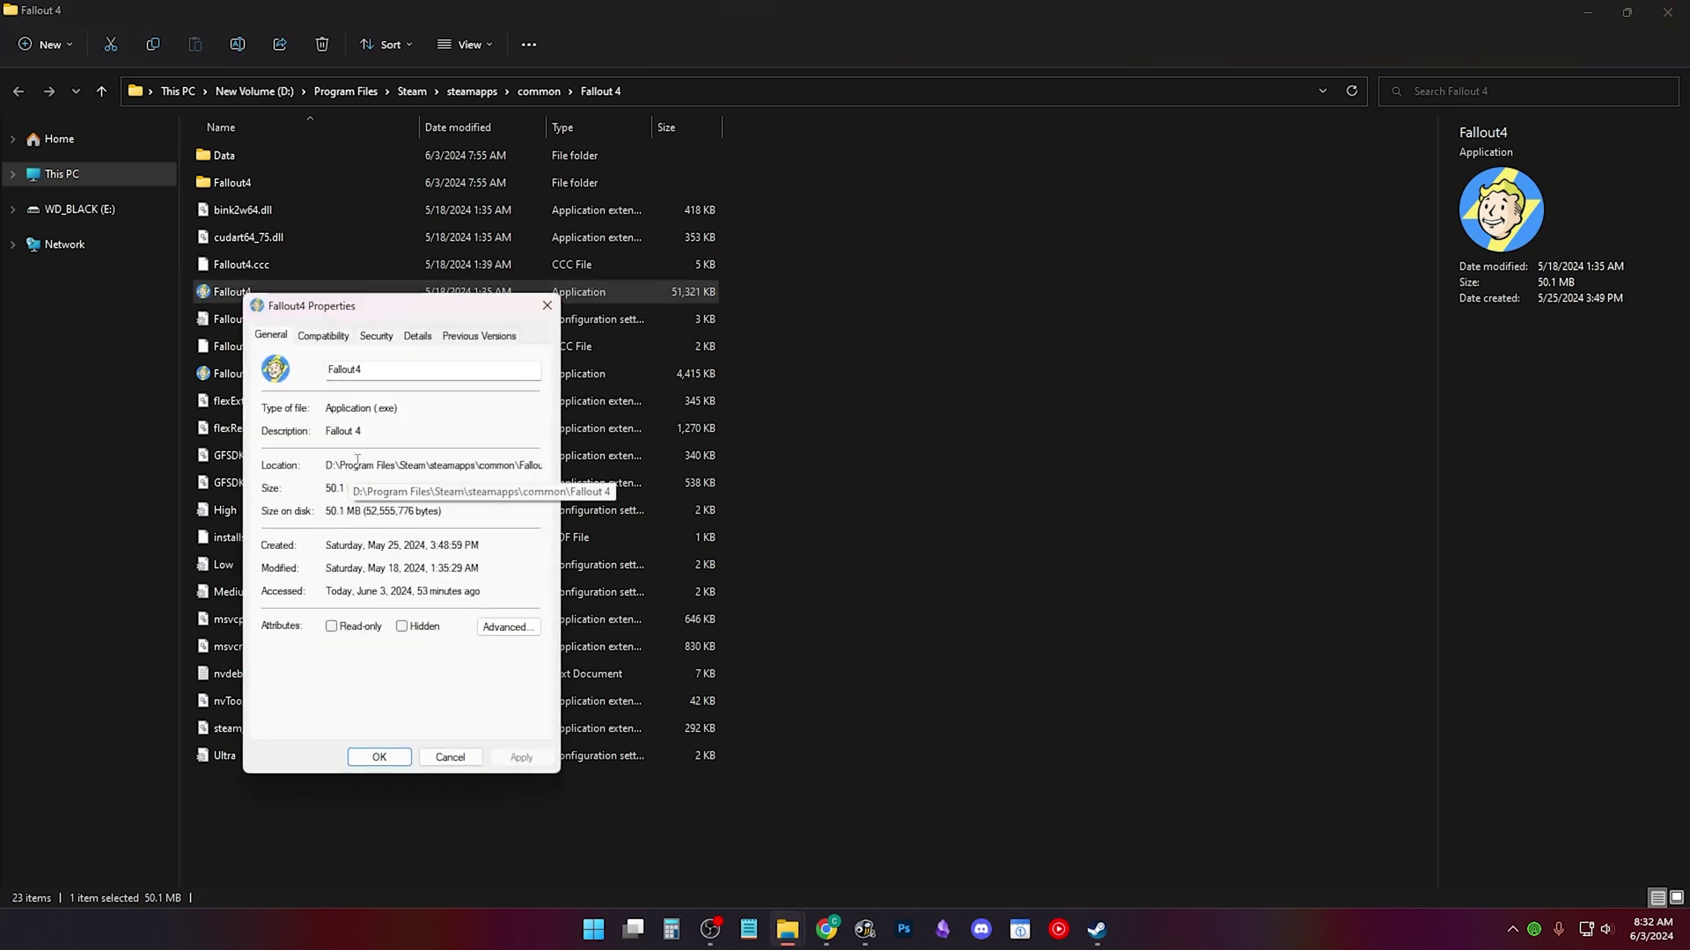
pyautogui.click(419, 338)
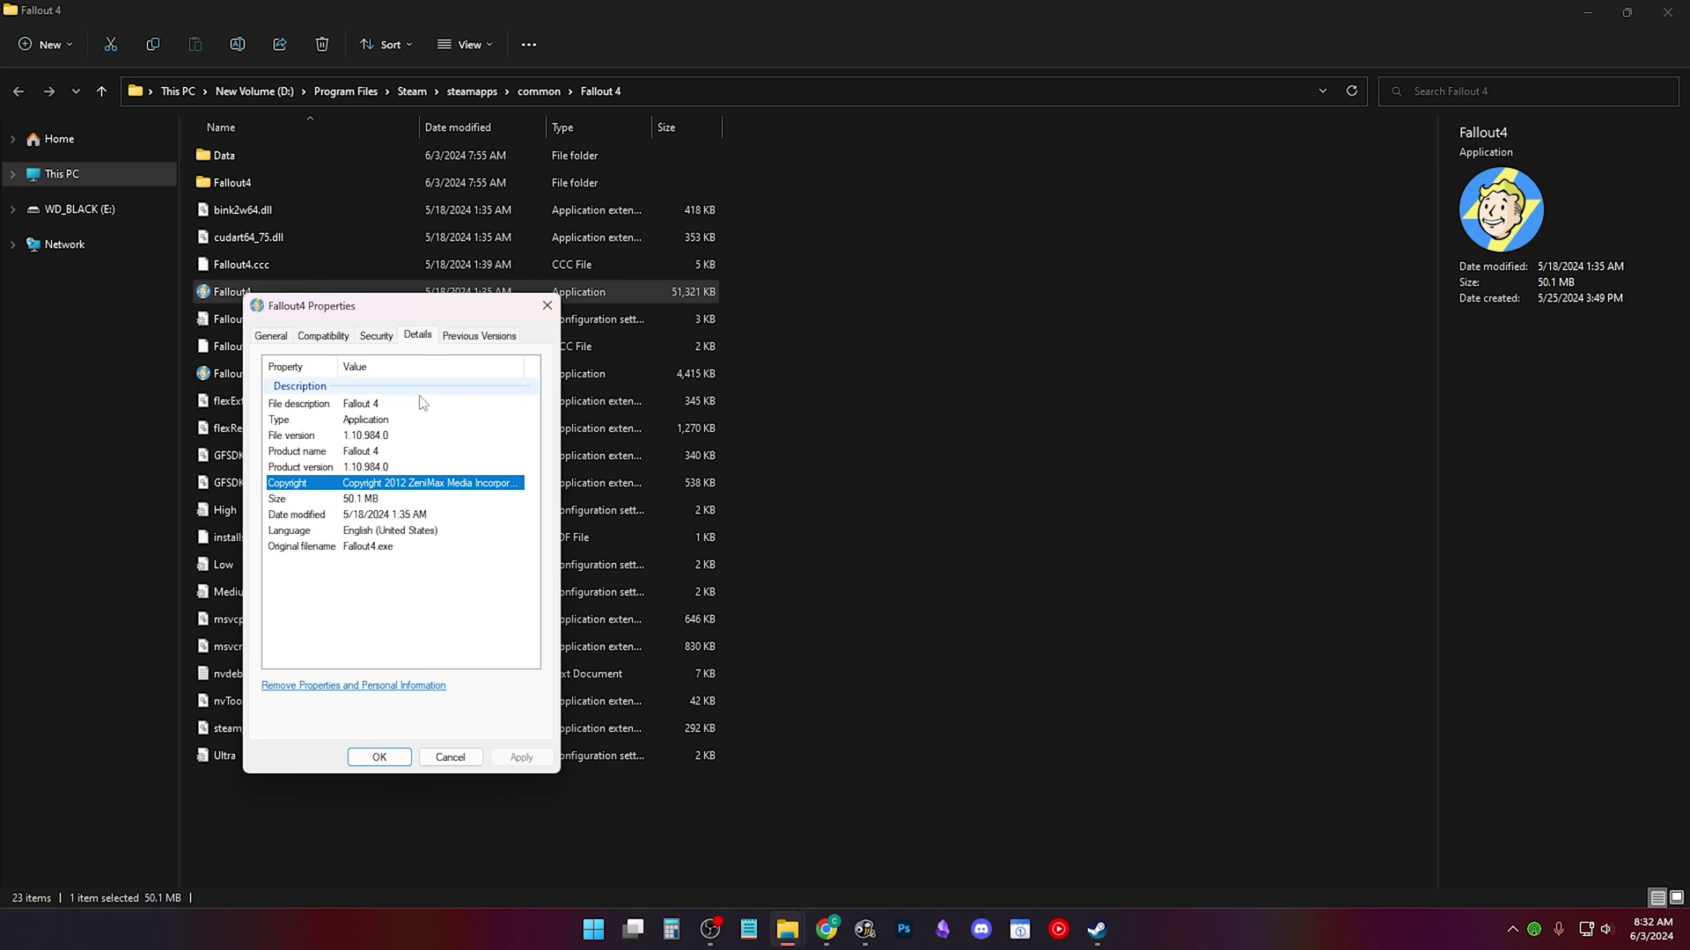
pyautogui.click(410, 436)
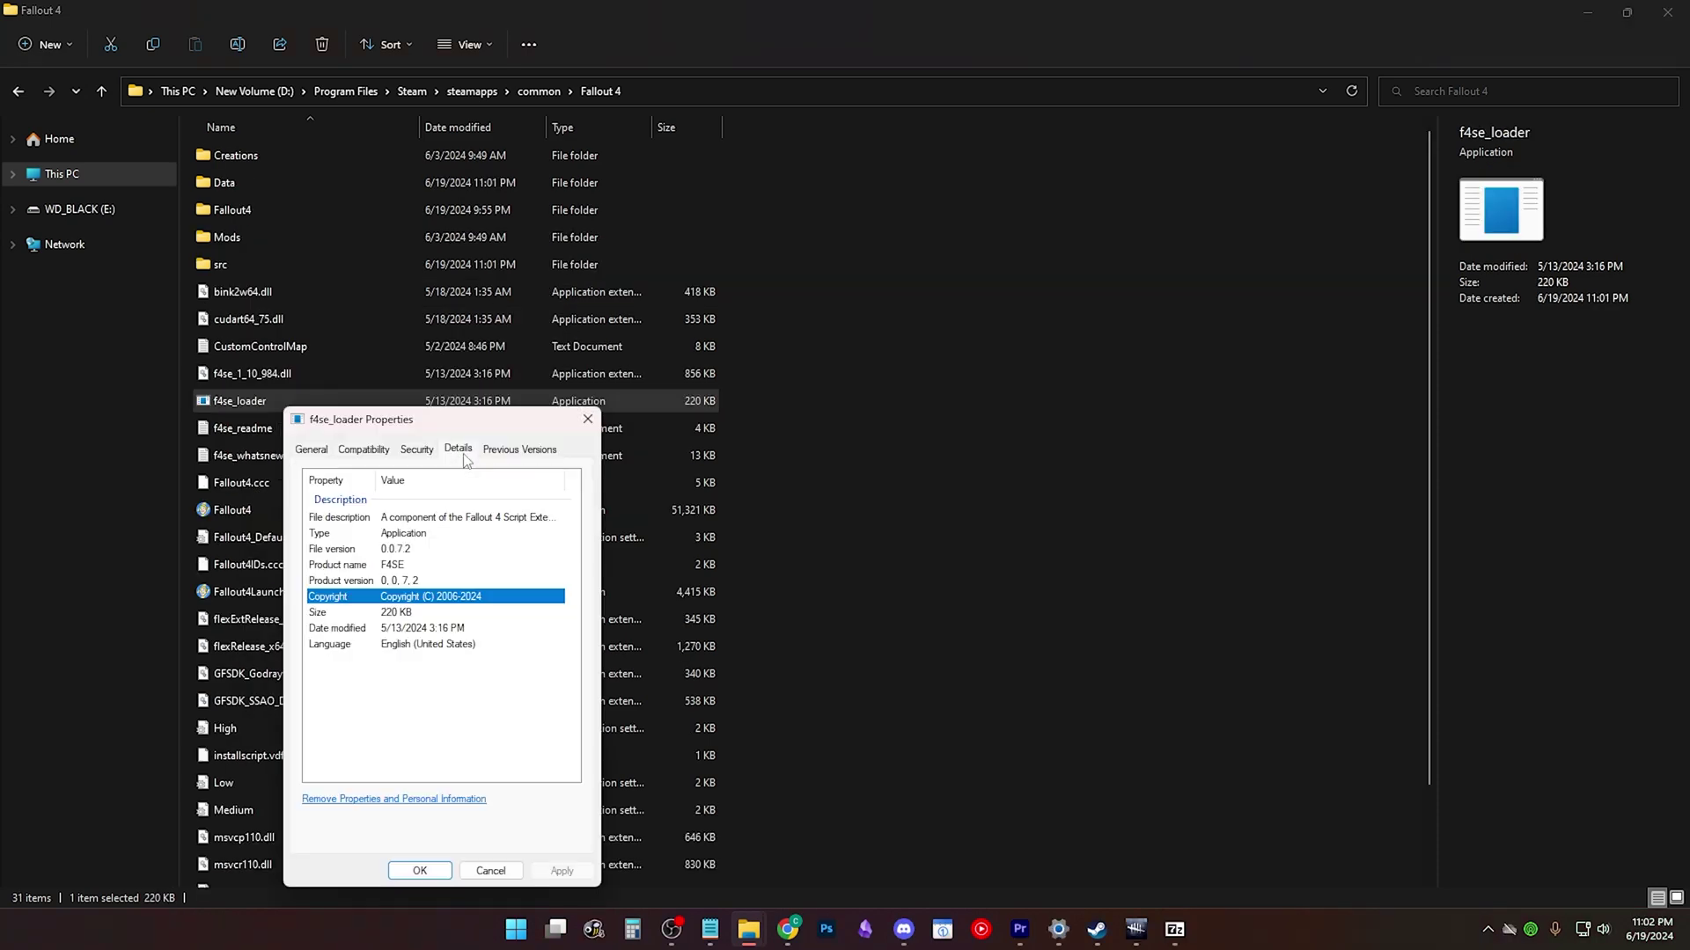
pyautogui.click(414, 550)
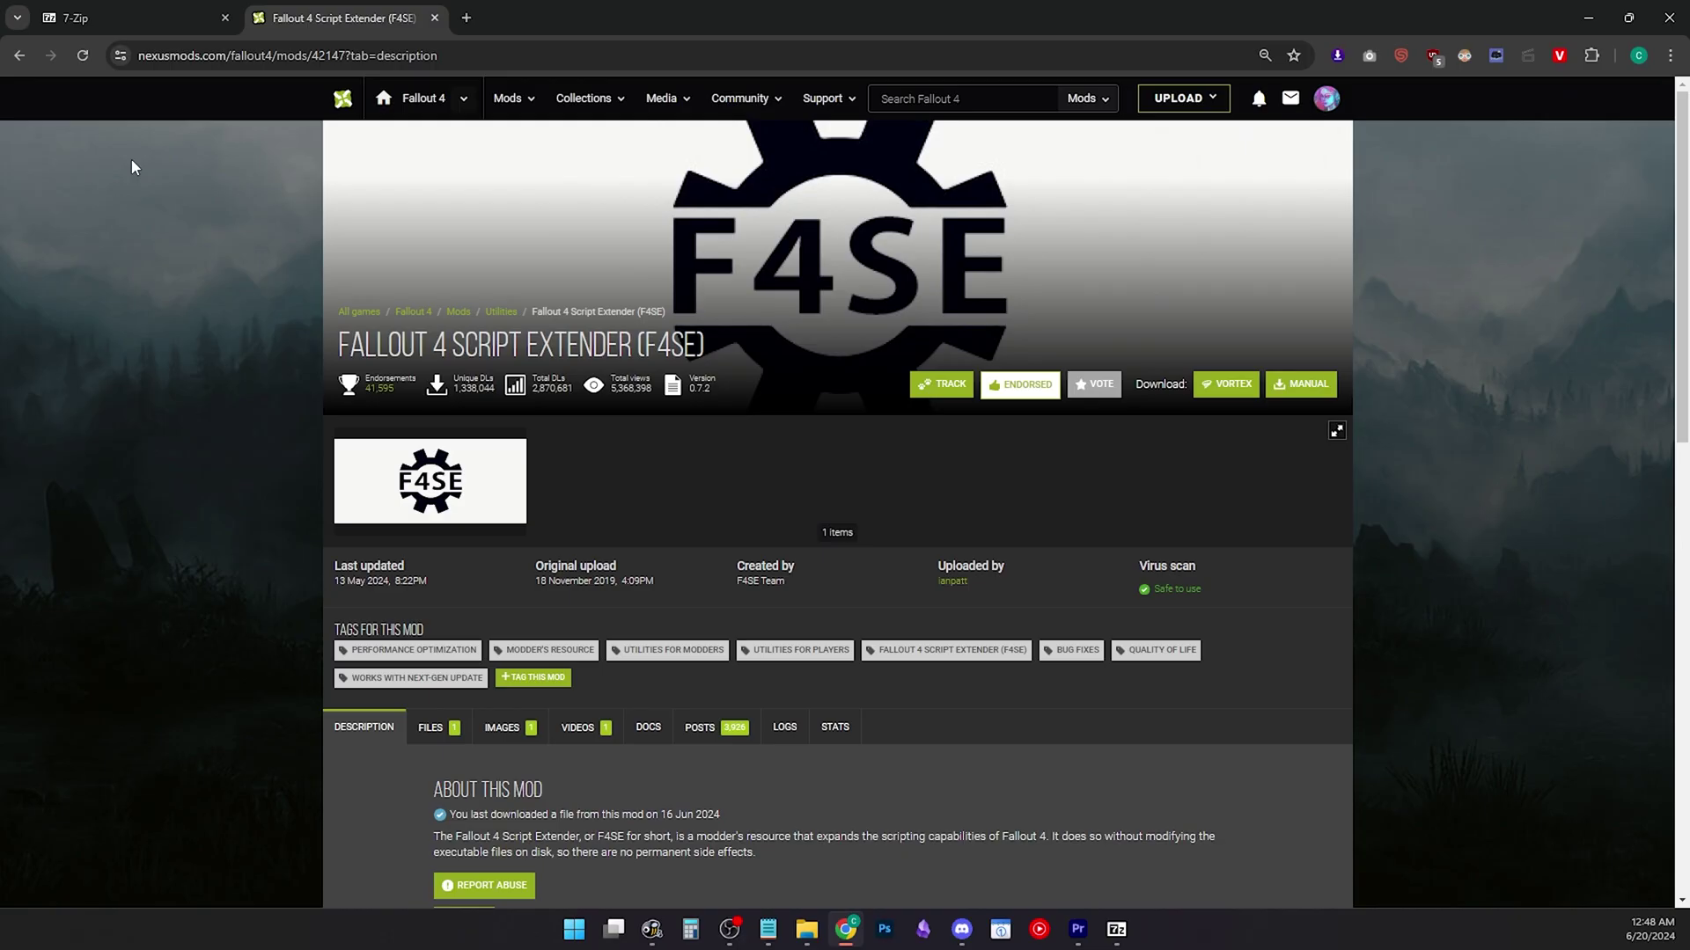
# Examine the Fallout 4 Script Extender files on Nexus Mods, including the old versions, for runtime compatibility
pyautogui.scroll(-3, 130, 177)
pyautogui.scroll(-2, 123, 212)
pyautogui.click(432, 288)
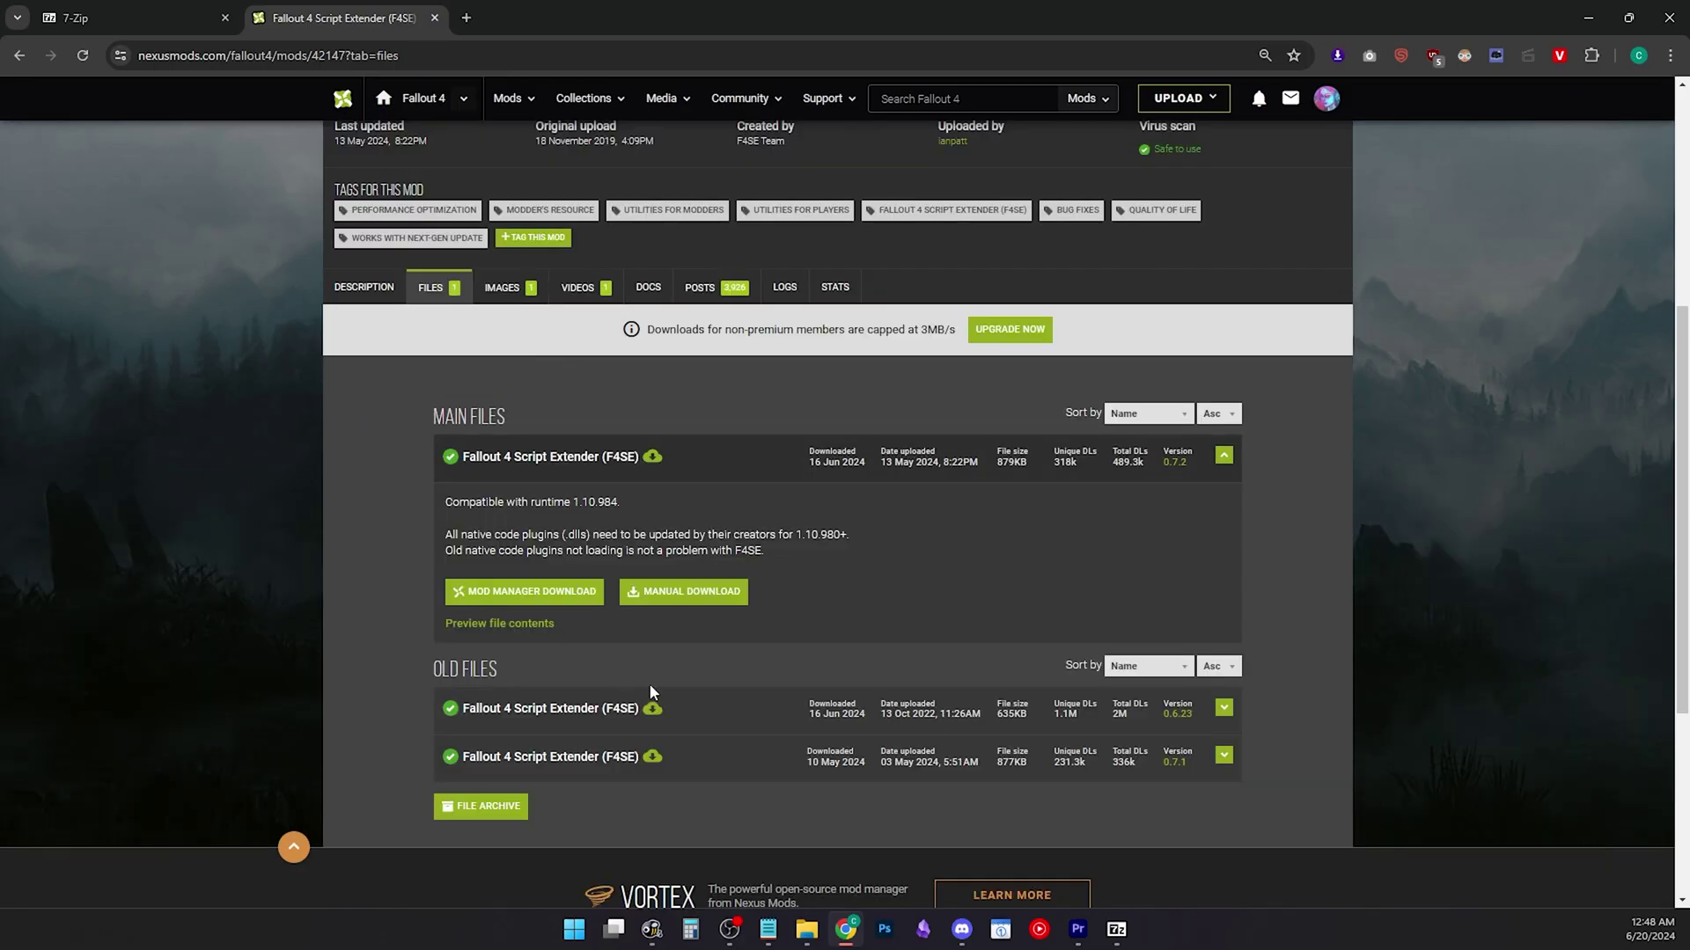
pyautogui.click(755, 717)
pyautogui.scroll(-2, 754, 836)
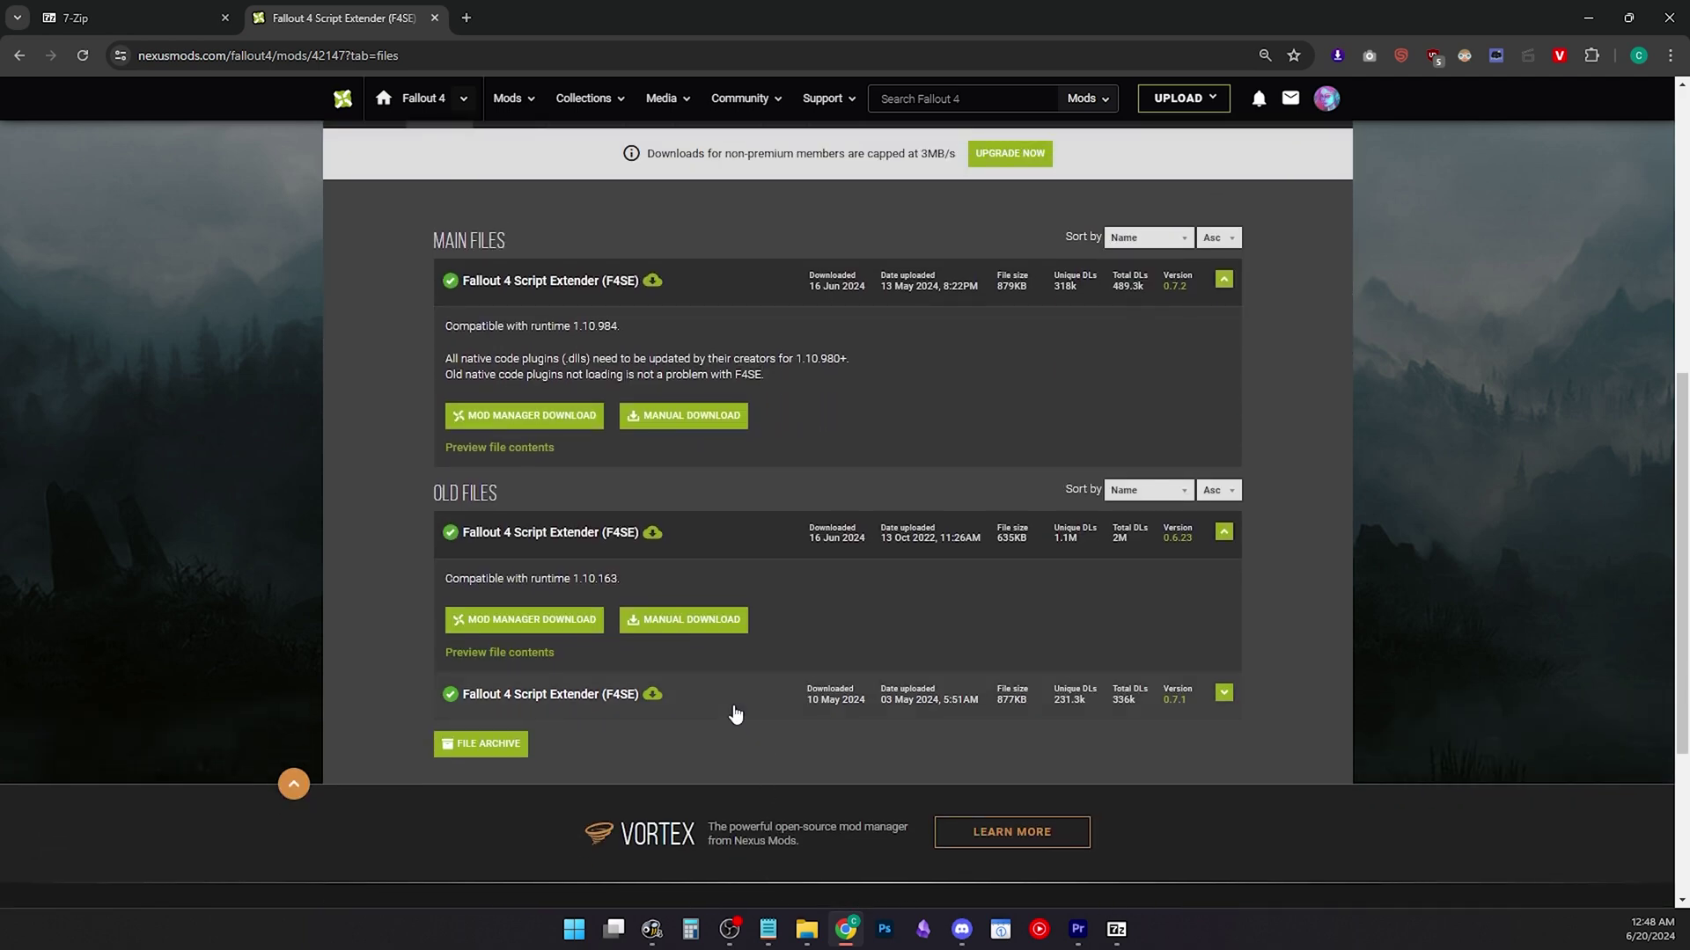
pyautogui.click(755, 700)
pyautogui.scroll(-1, 1405, 582)
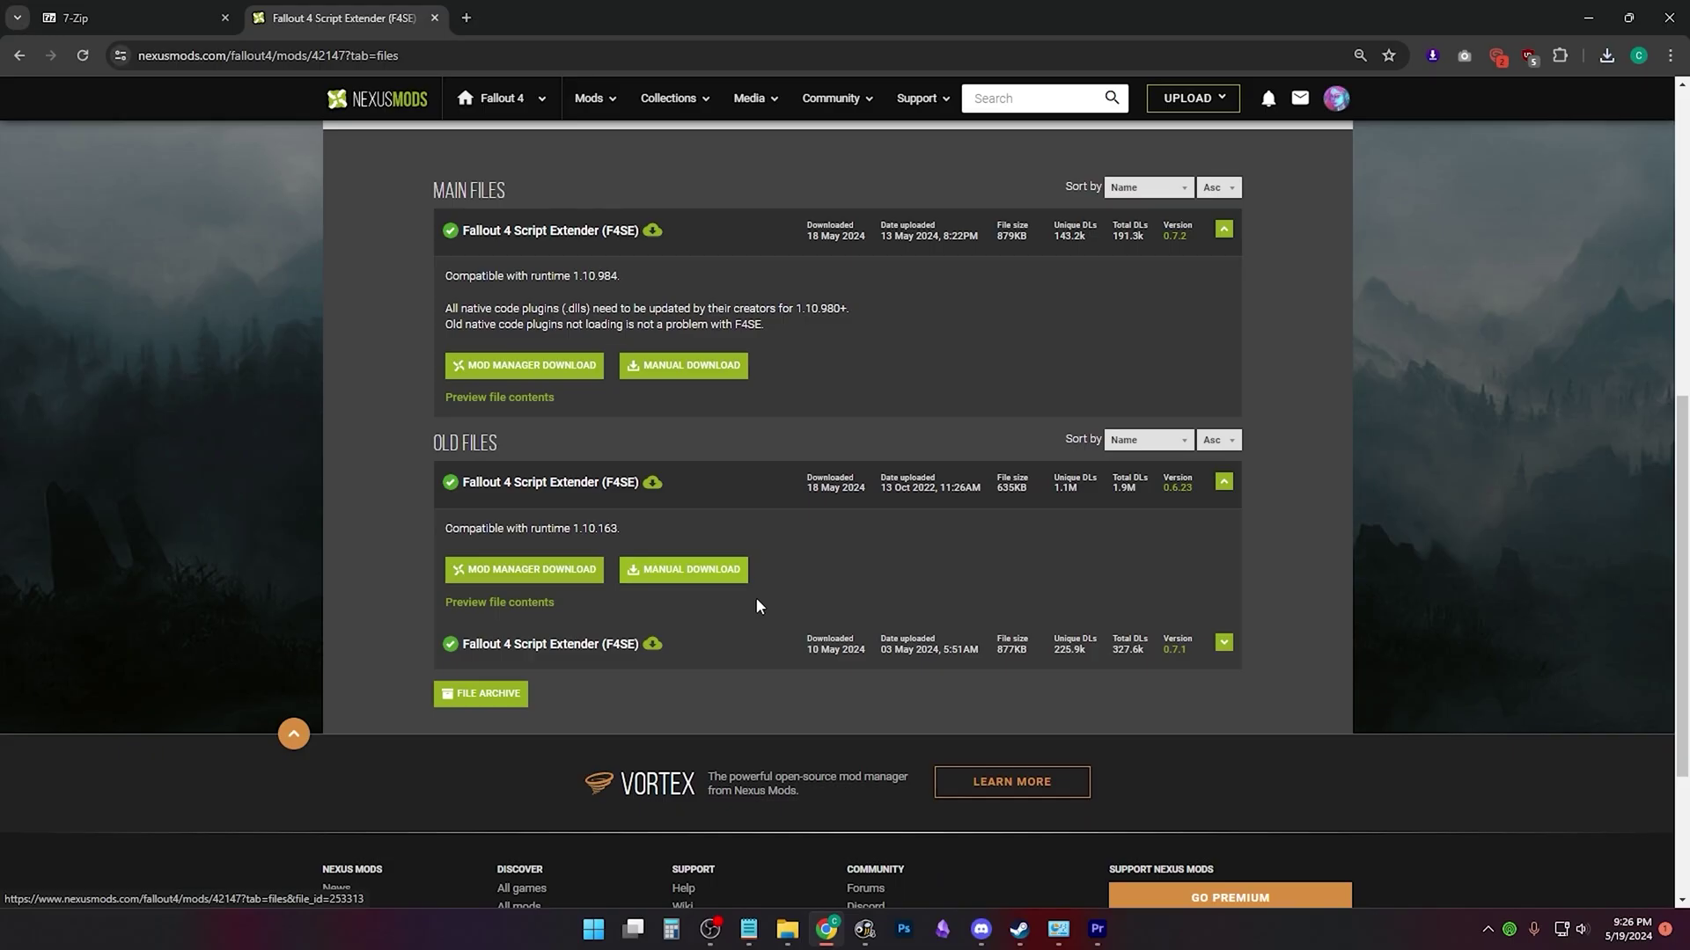
# Manually download the old F4SE version 0.6.23 with the slow download option and show the archive in the Downloads folder
pyautogui.click(735, 531)
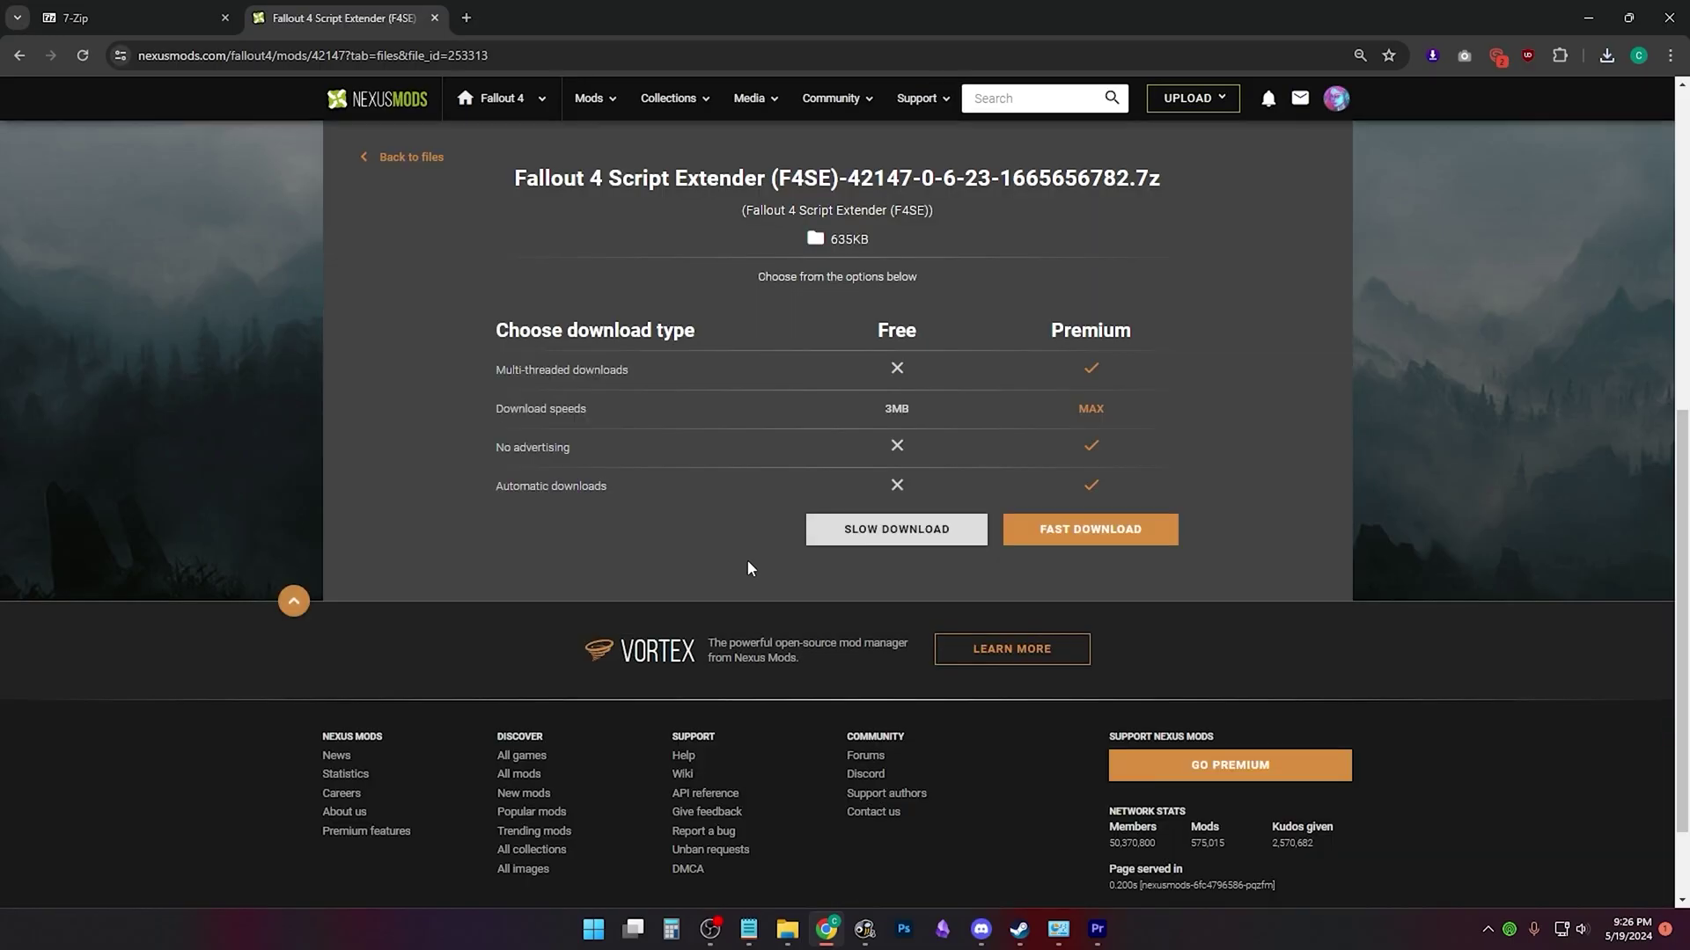
pyautogui.click(889, 531)
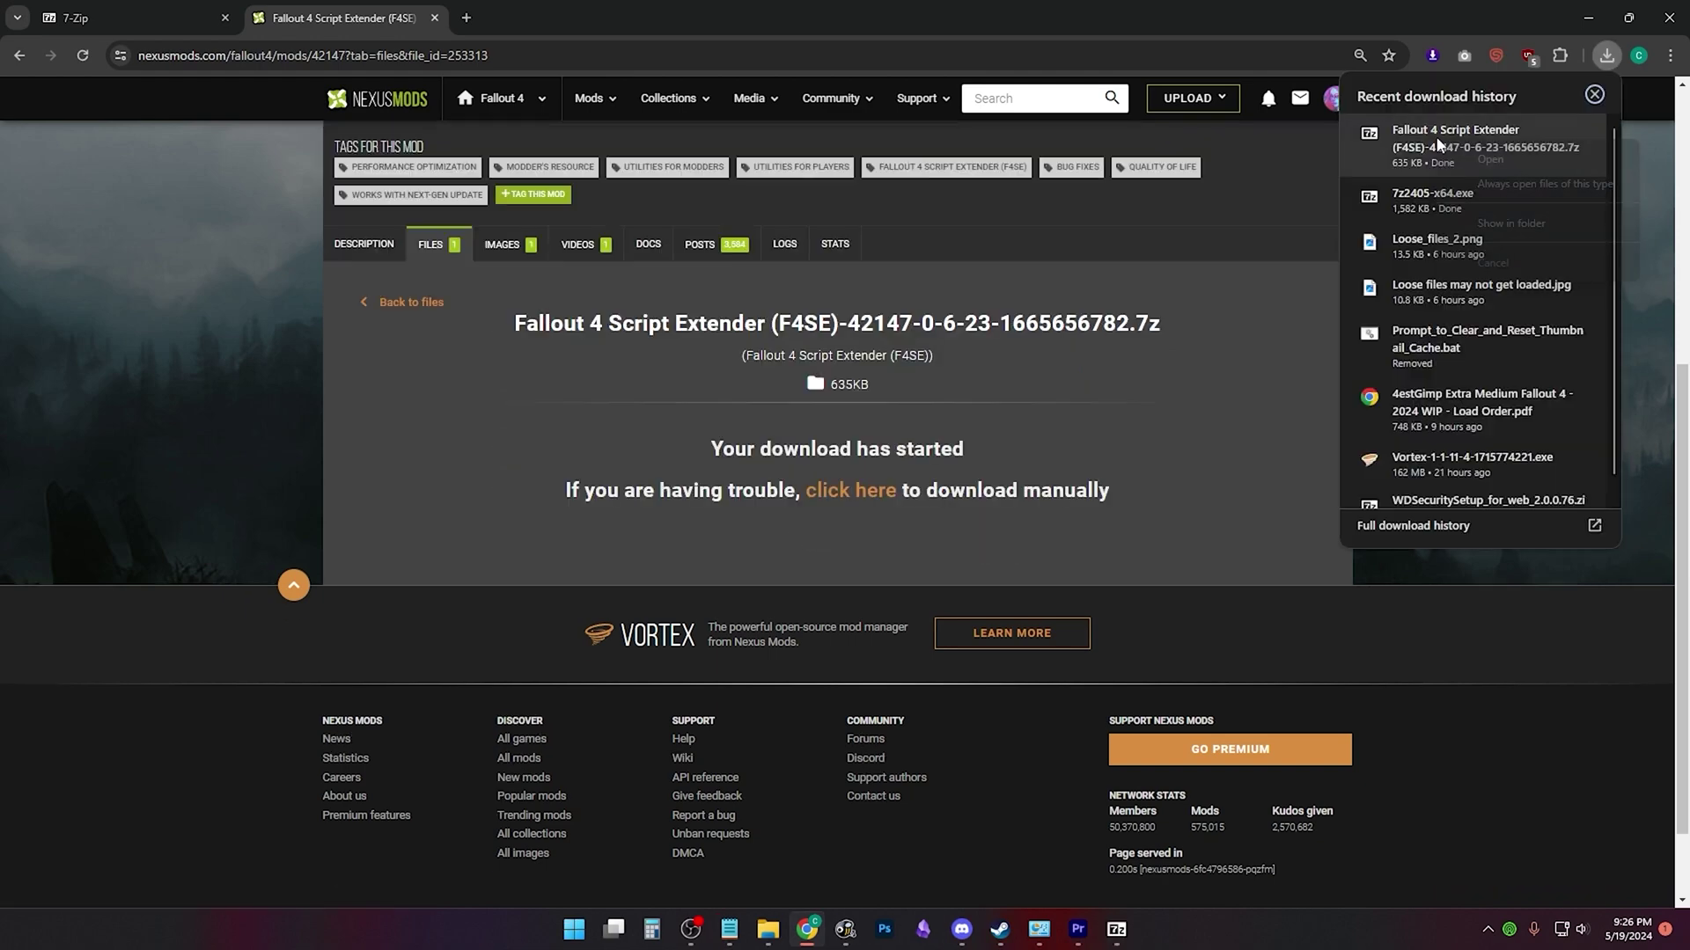
pyautogui.rightClick(1455, 156)
pyautogui.click(1528, 220)
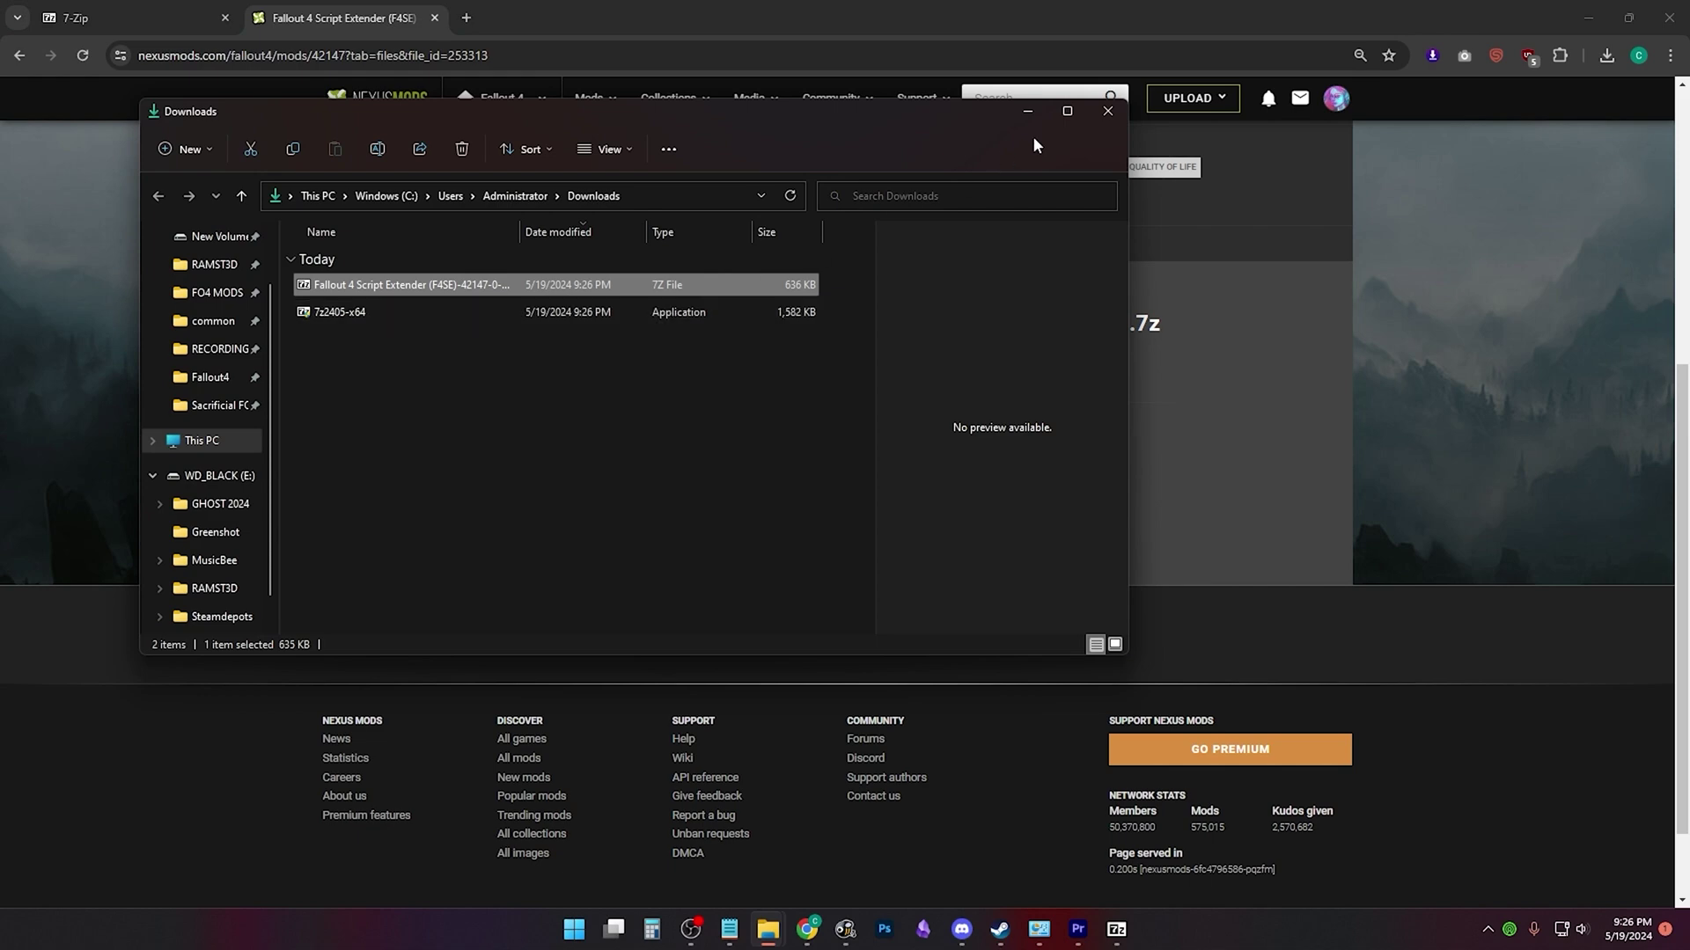
pyautogui.click(1072, 109)
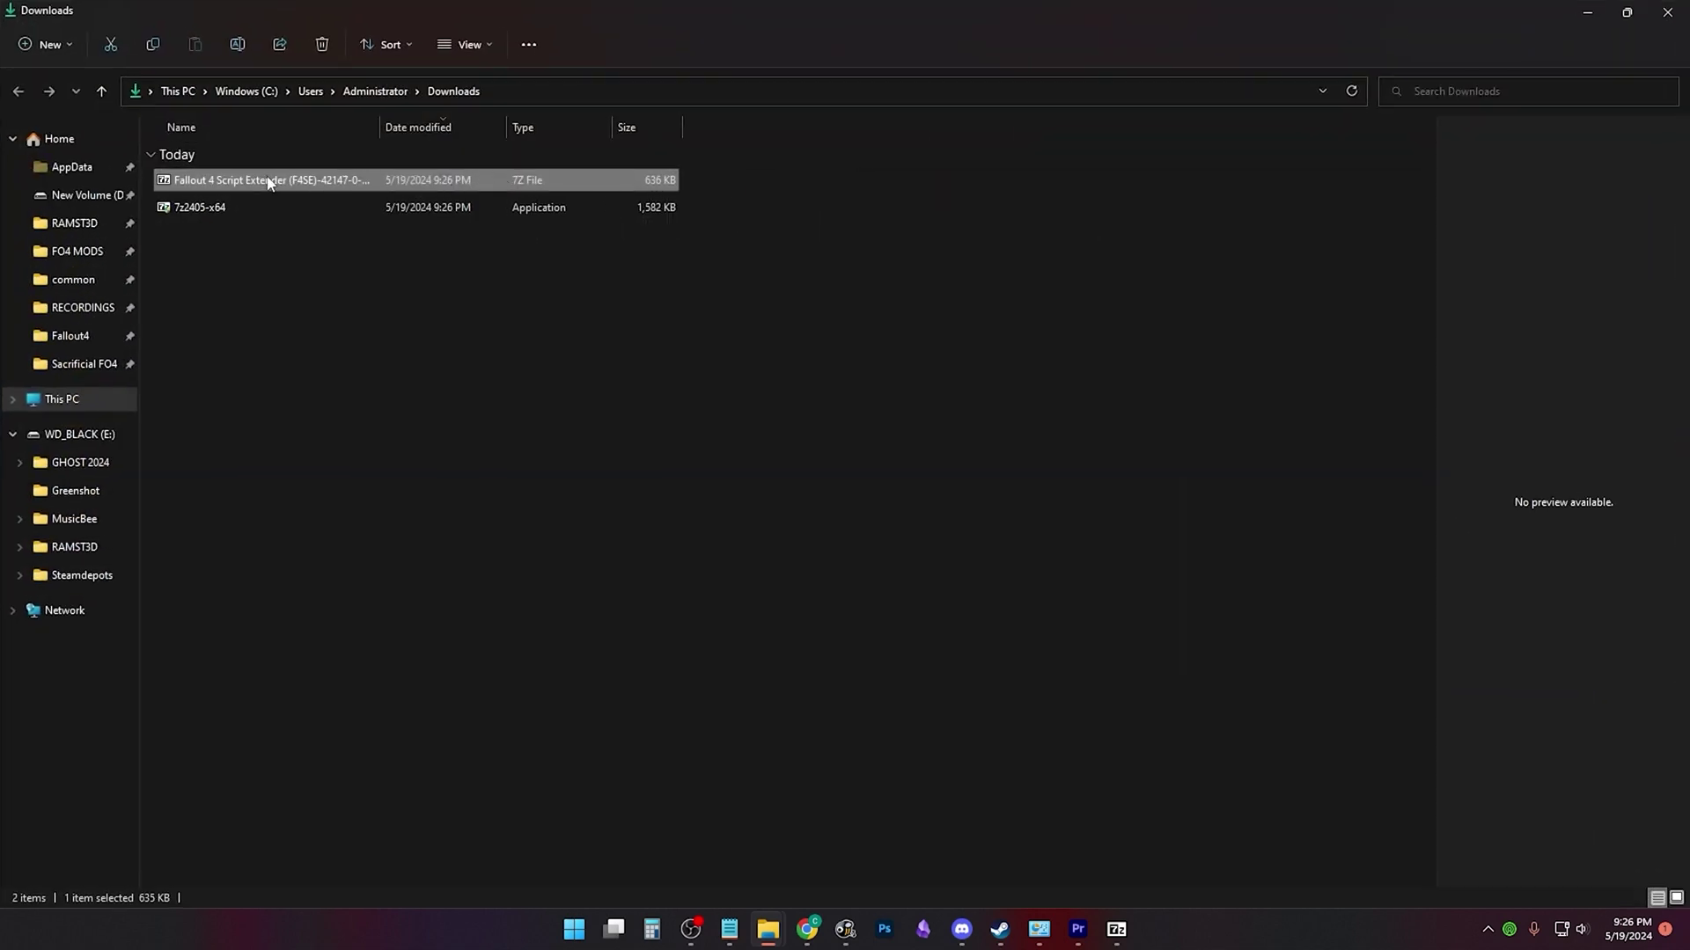
# Set .7z files to open with 7zFM from the C:\Program Files\7-Zip folder through the F4SE archive's properties
pyautogui.rightClick(286, 185)
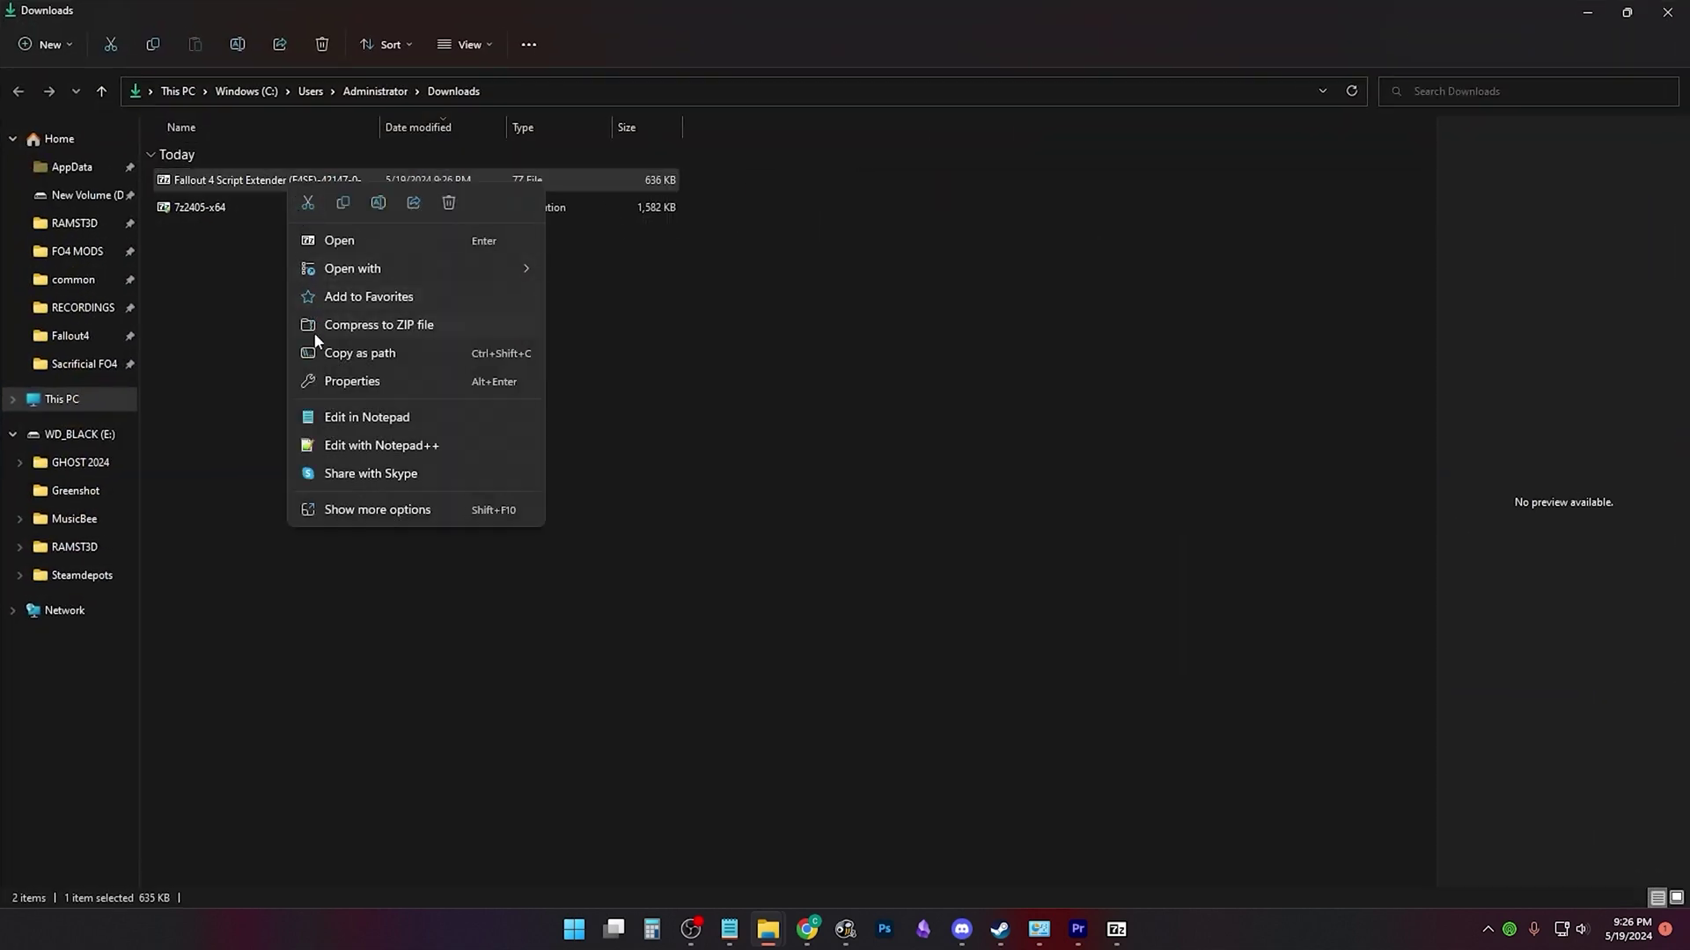
pyautogui.click(335, 379)
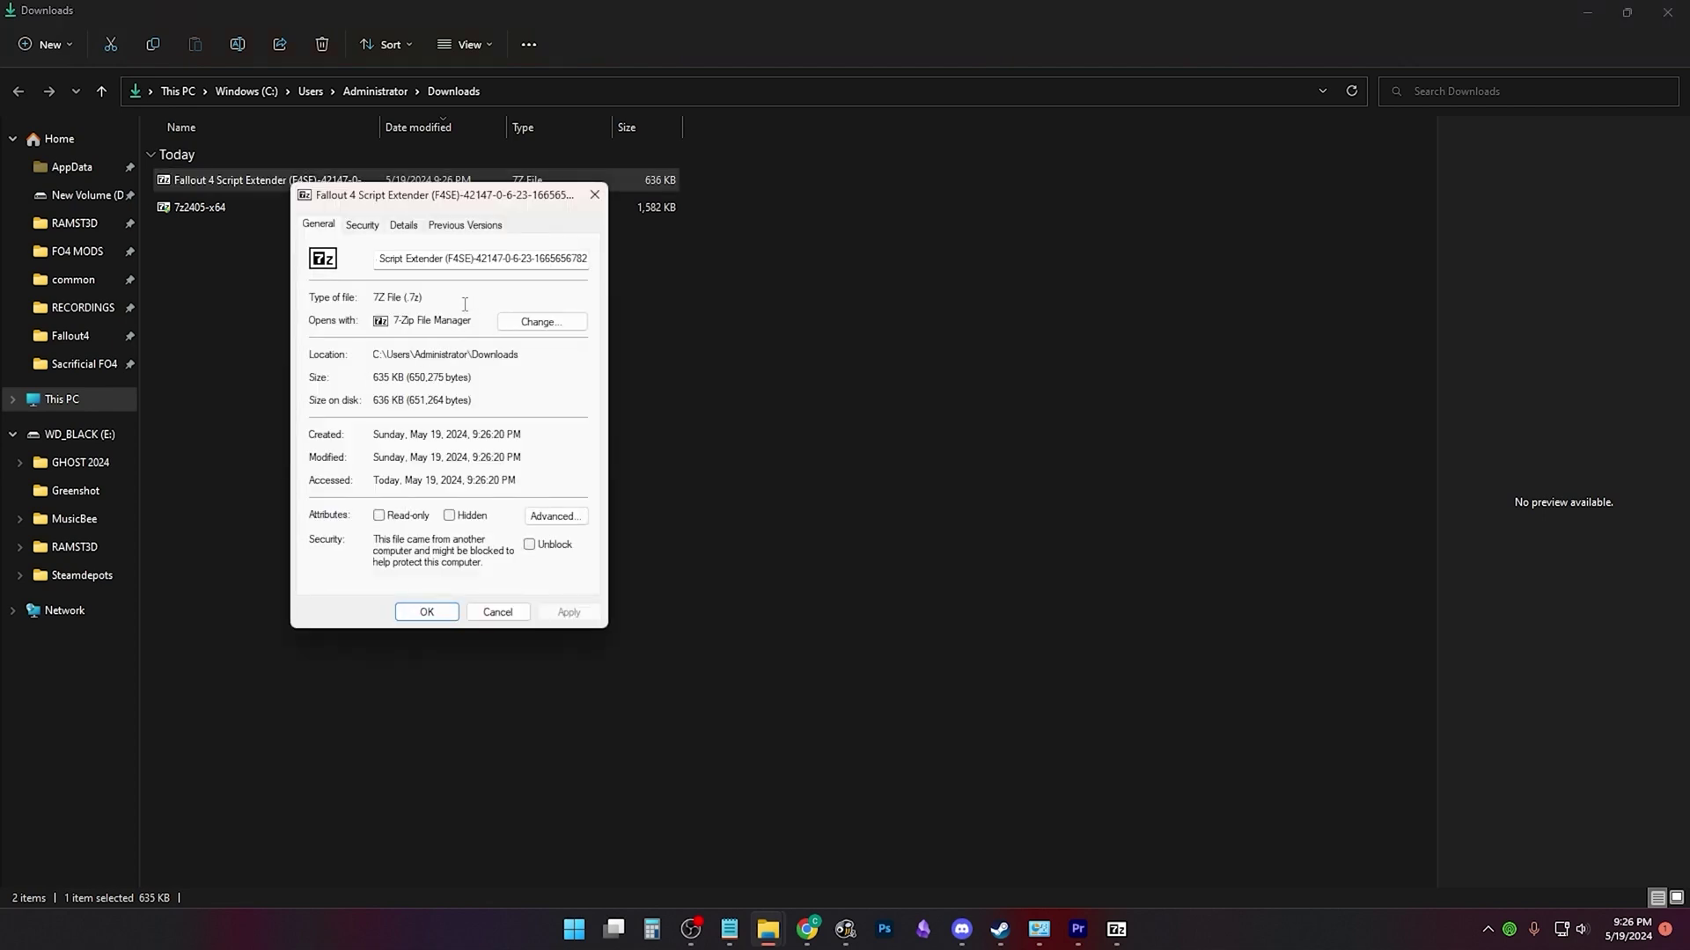
pyautogui.click(528, 327)
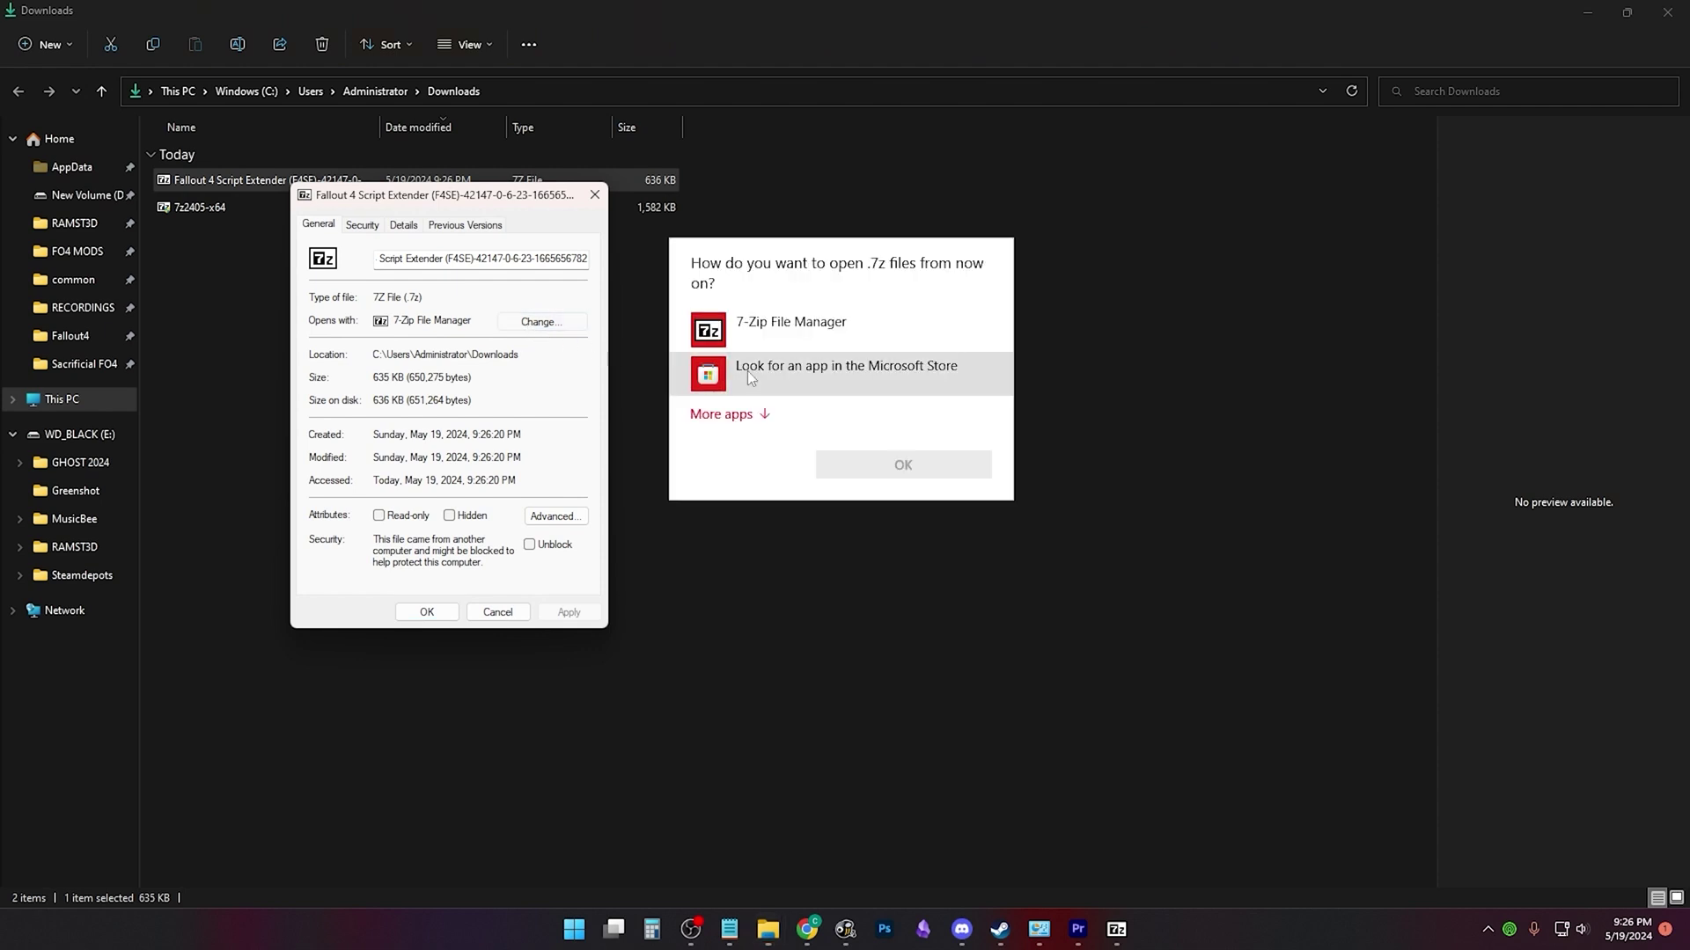
pyautogui.click(762, 415)
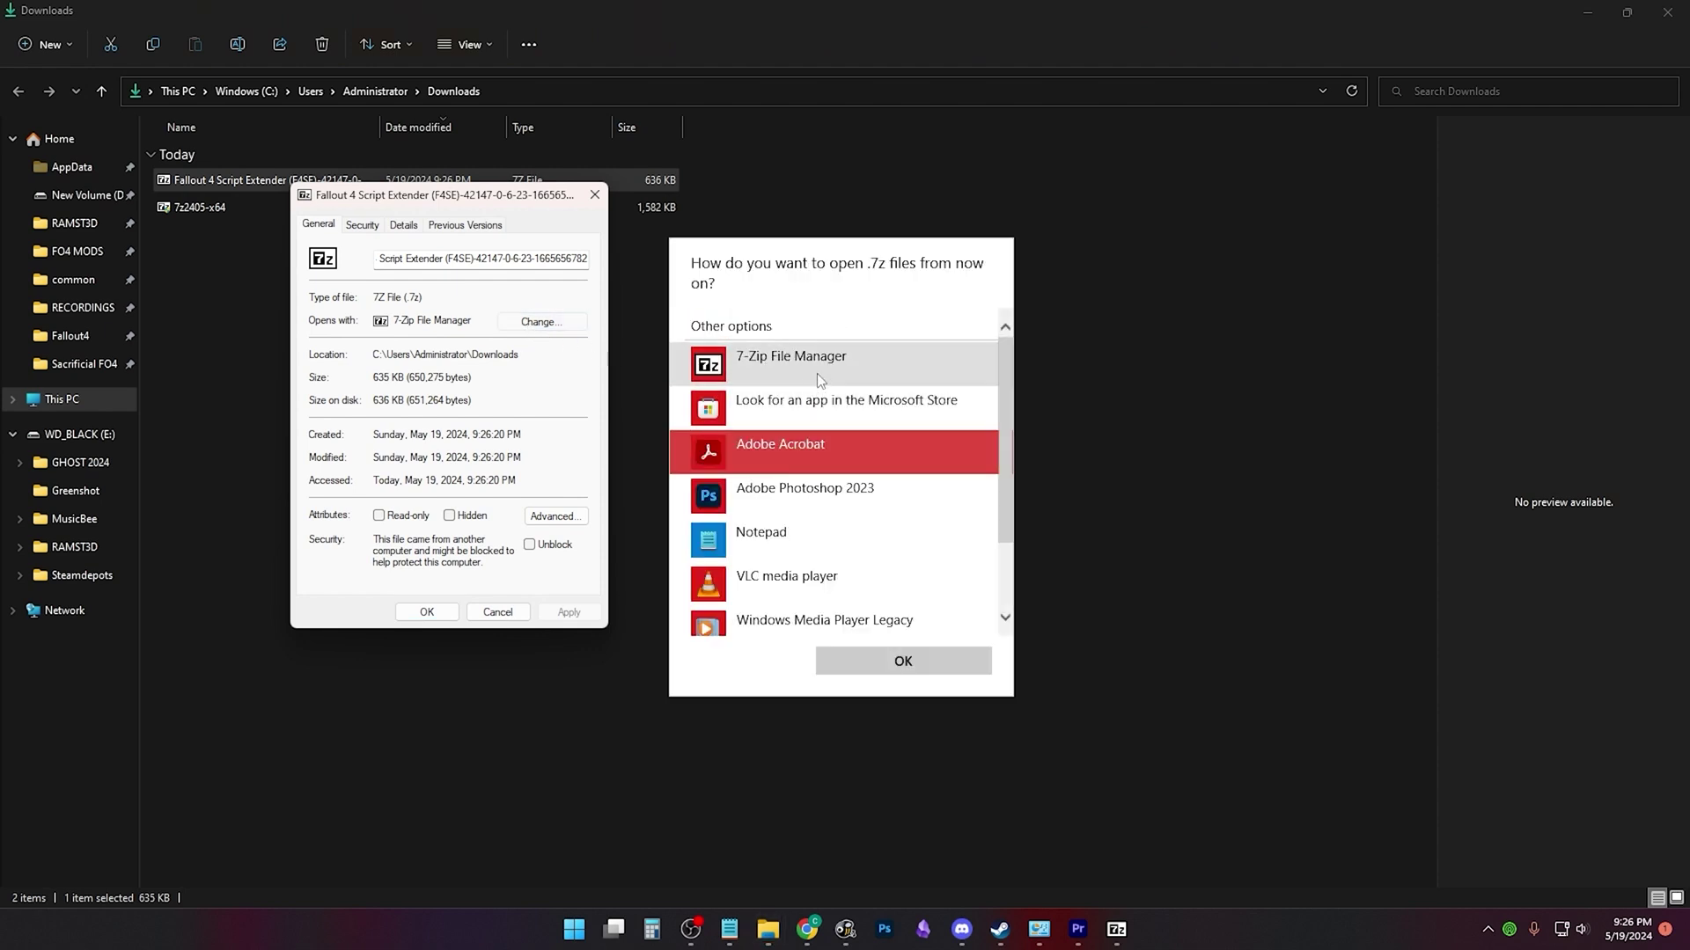
pyautogui.scroll(-2, 820, 380)
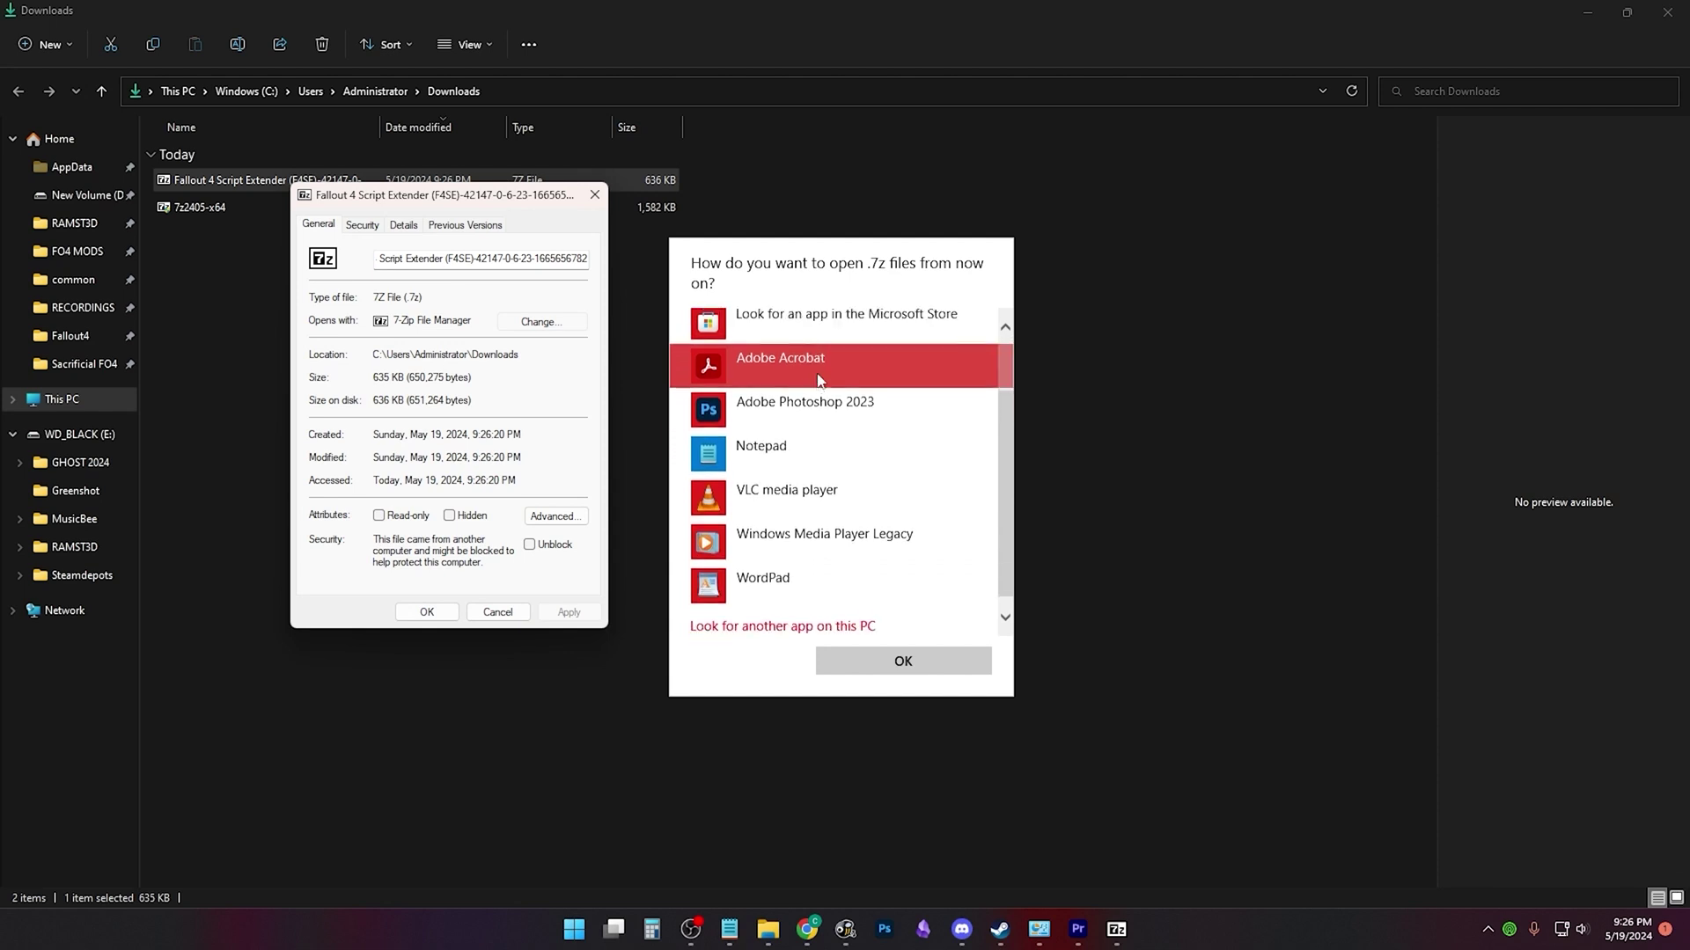
pyautogui.click(817, 612)
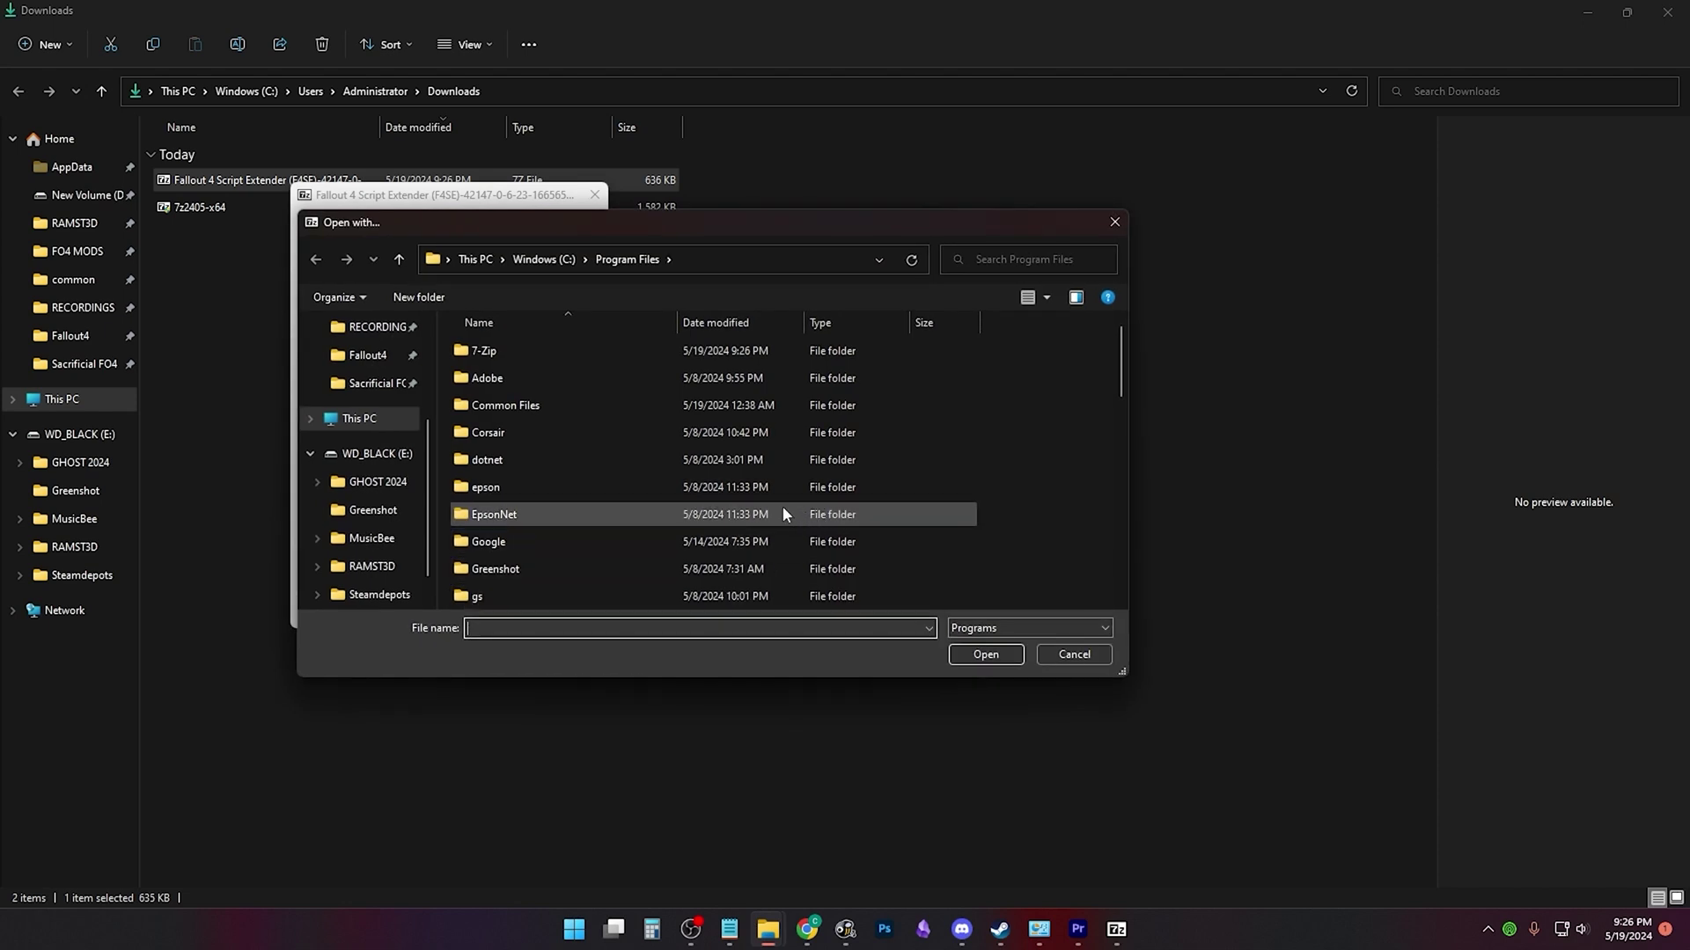
pyautogui.doubleClick(642, 349)
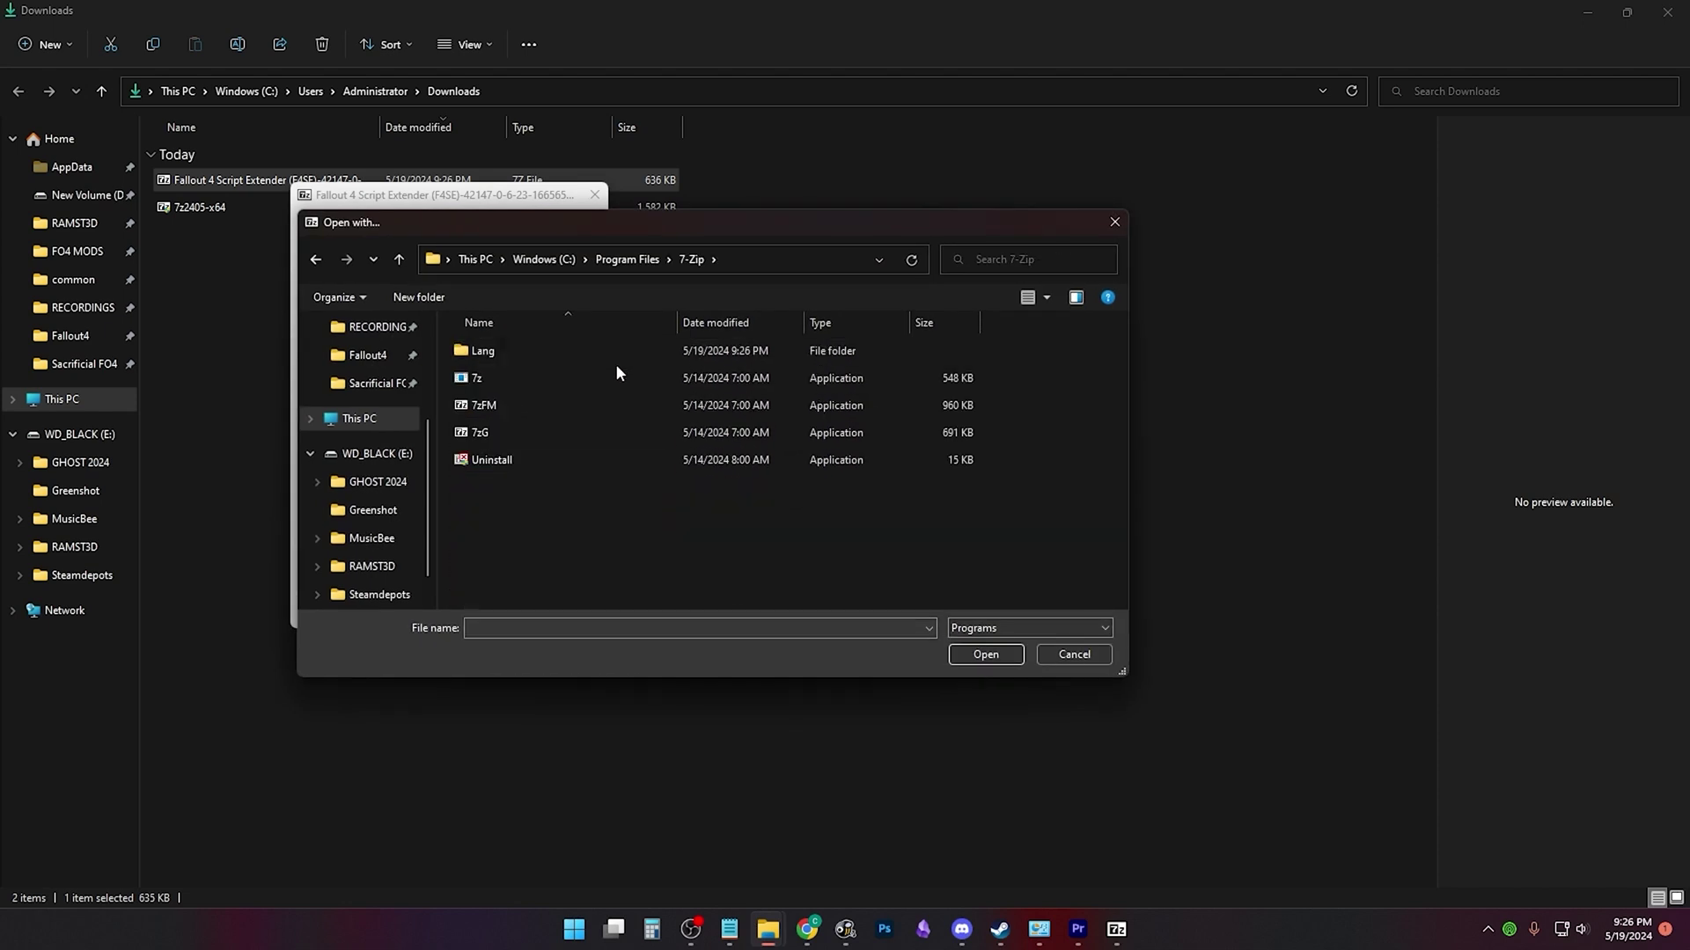
pyautogui.click(590, 405)
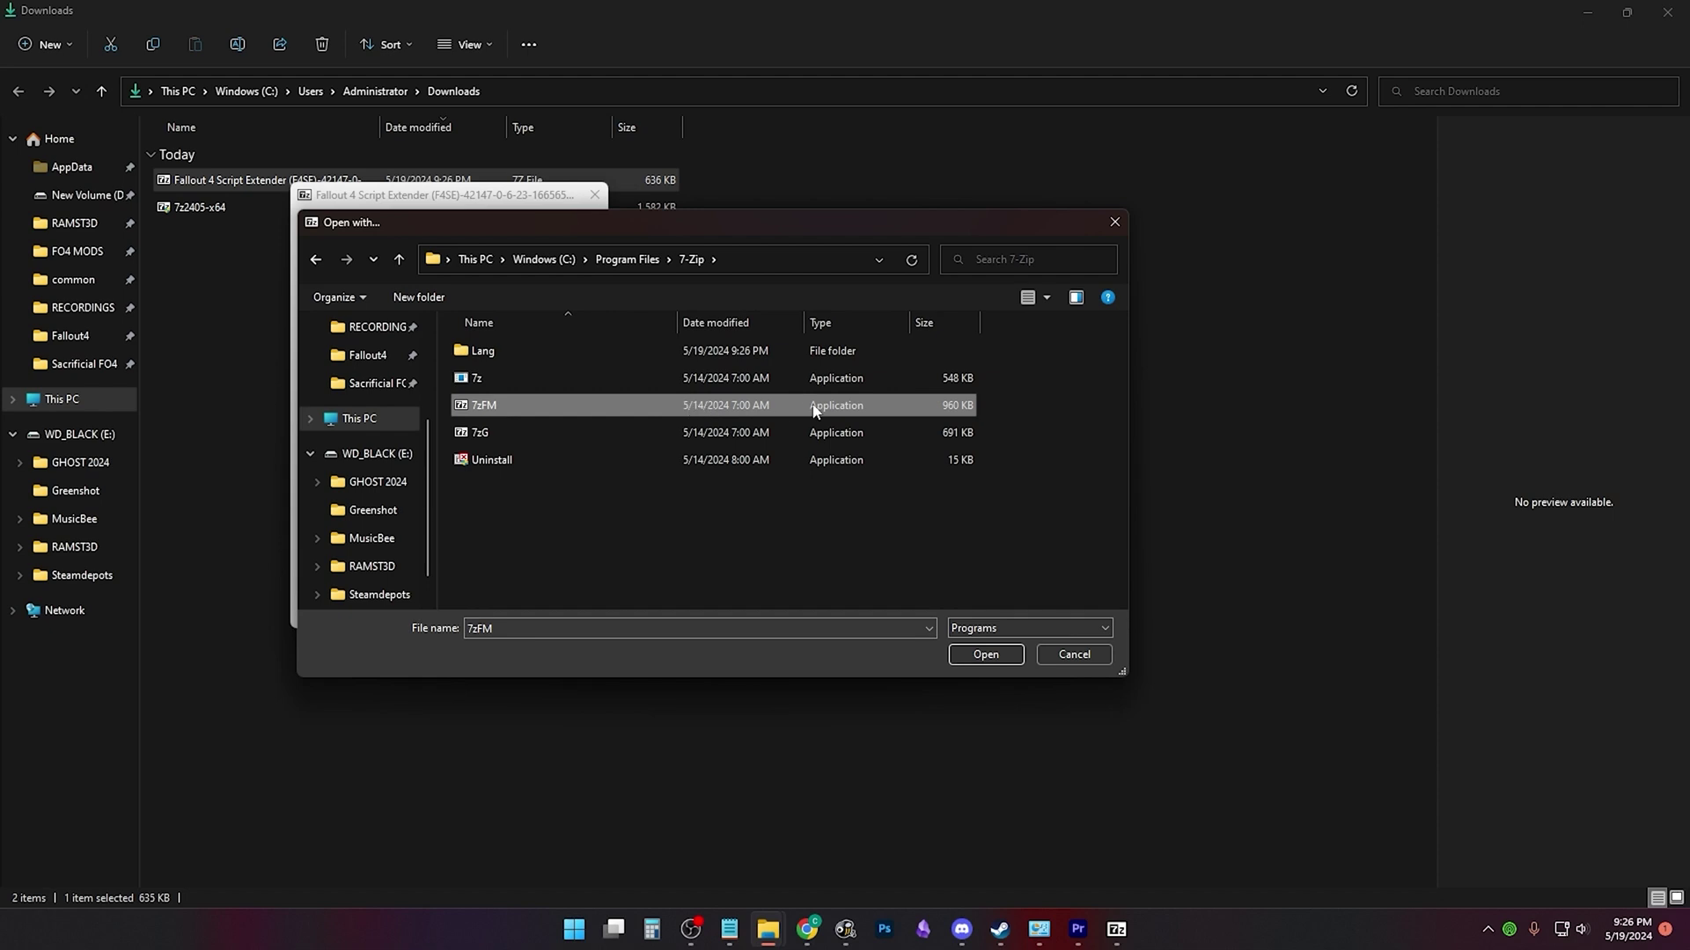
pyautogui.click(985, 657)
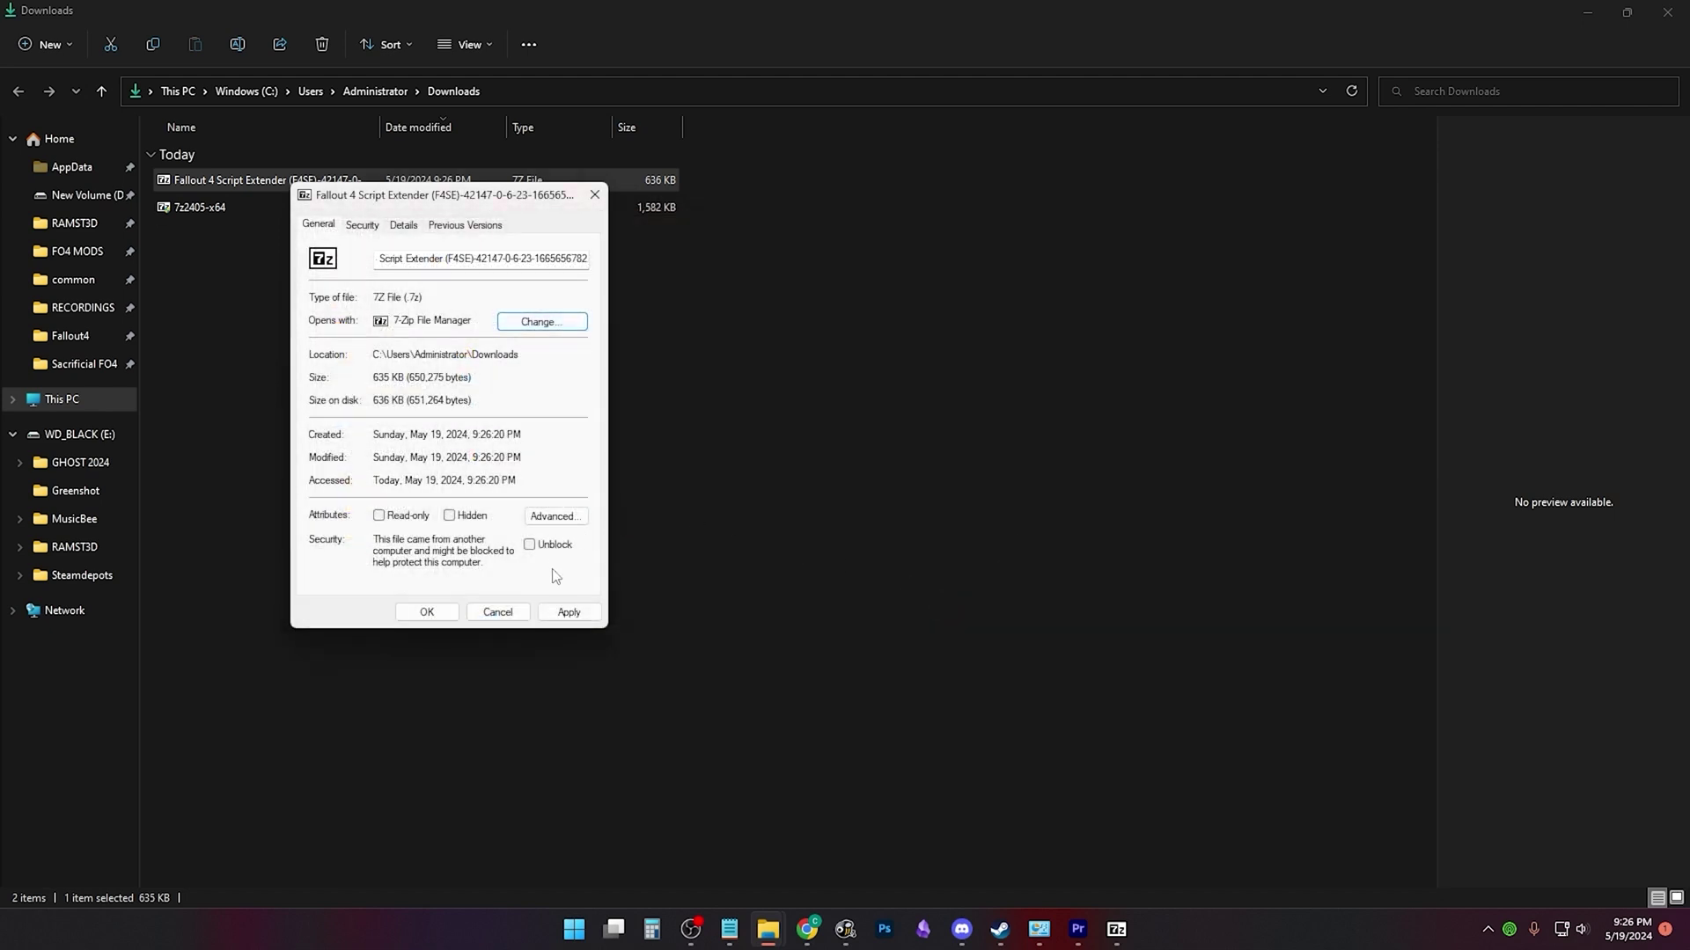
pyautogui.click(567, 612)
pyautogui.click(426, 613)
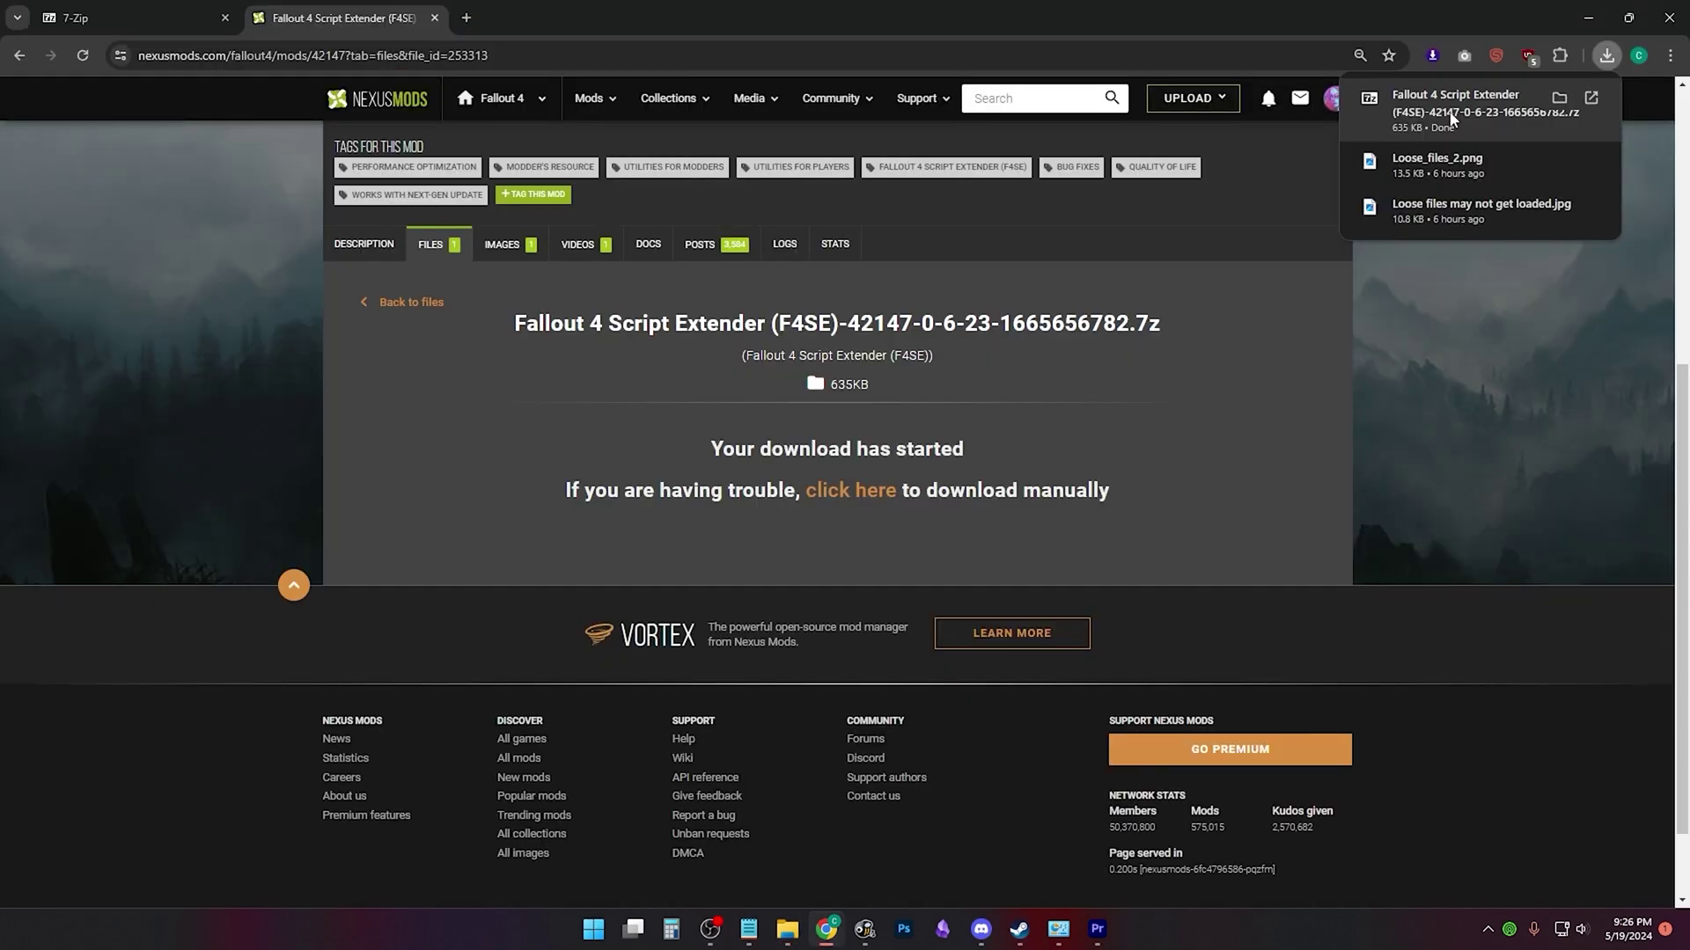
# Open the downloaded Fallout 4 Script Extender archive from the browser's downloads
pyautogui.click(1452, 114)
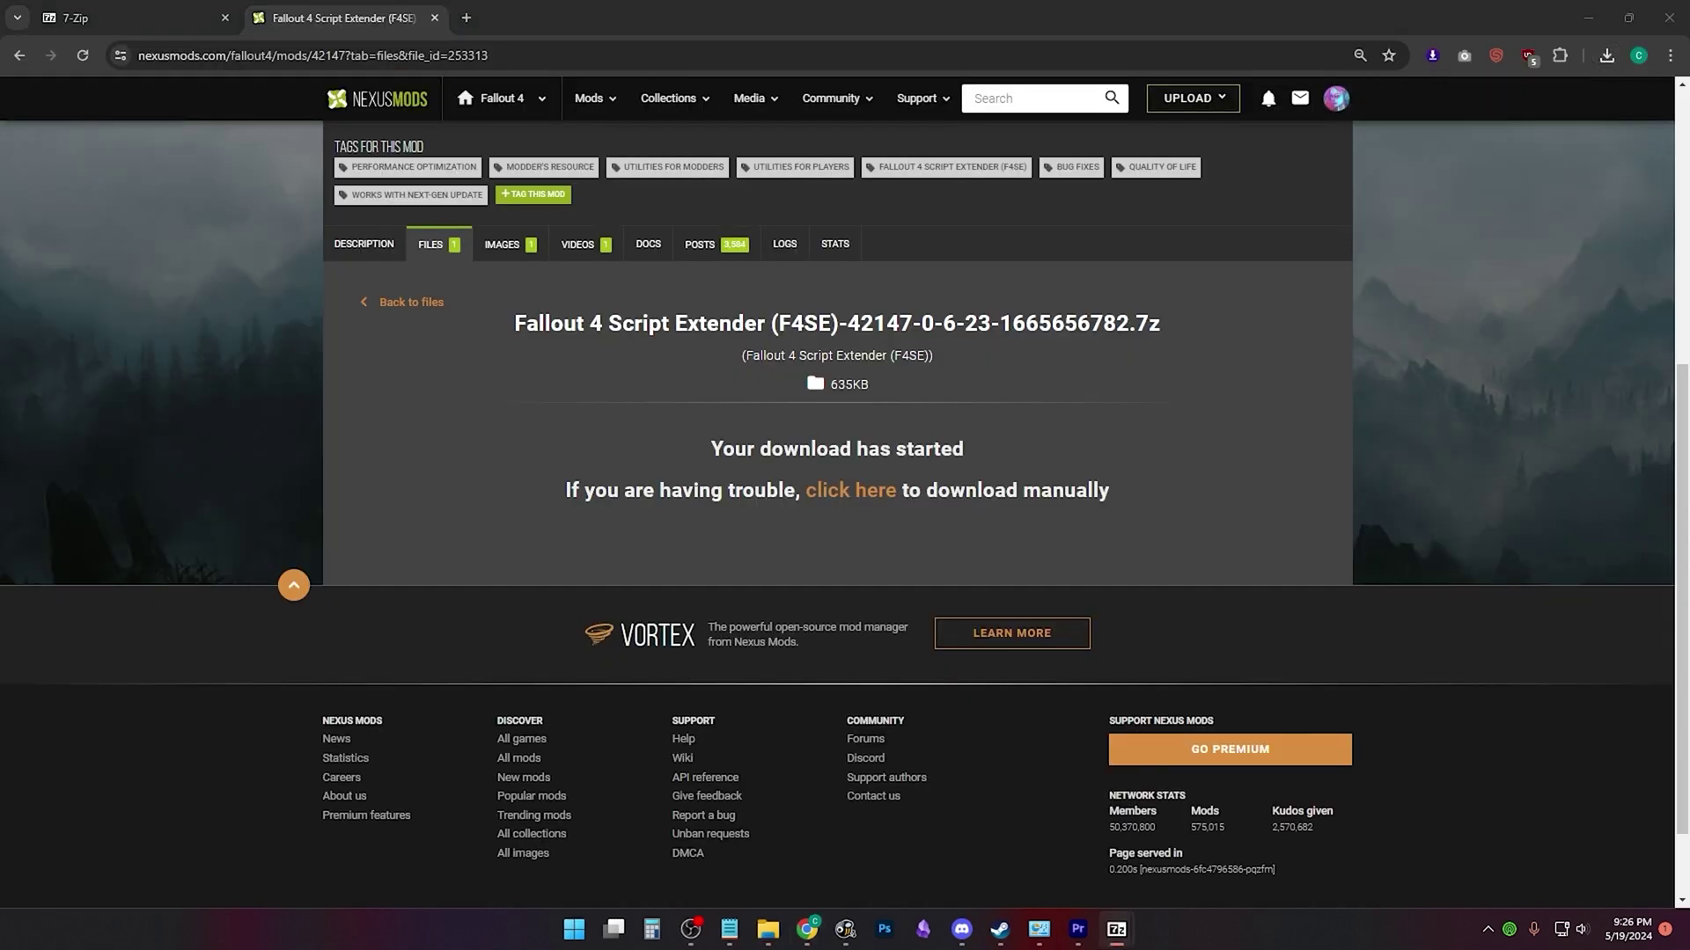
pyautogui.moveTo(1443, 201); pyautogui.dragTo(1489, 167)
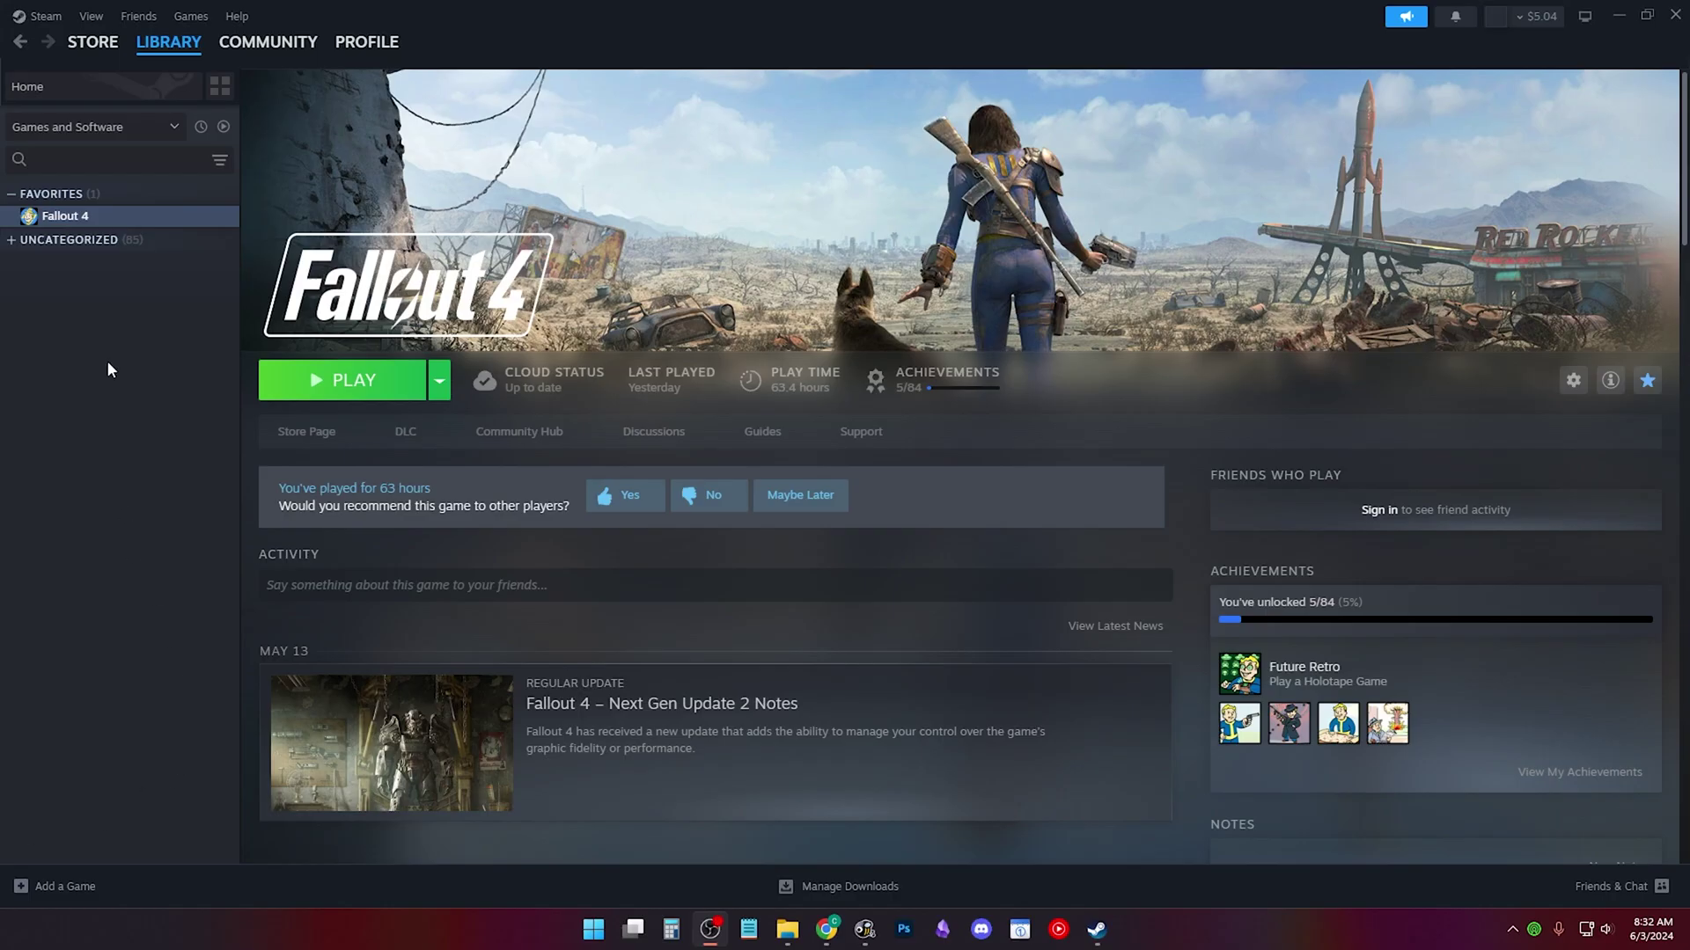
# Switch to Steam and browse the local files of Fallout 4 from the library
pyautogui.rightClick(126, 219)
pyautogui.moveTo(247, 329)
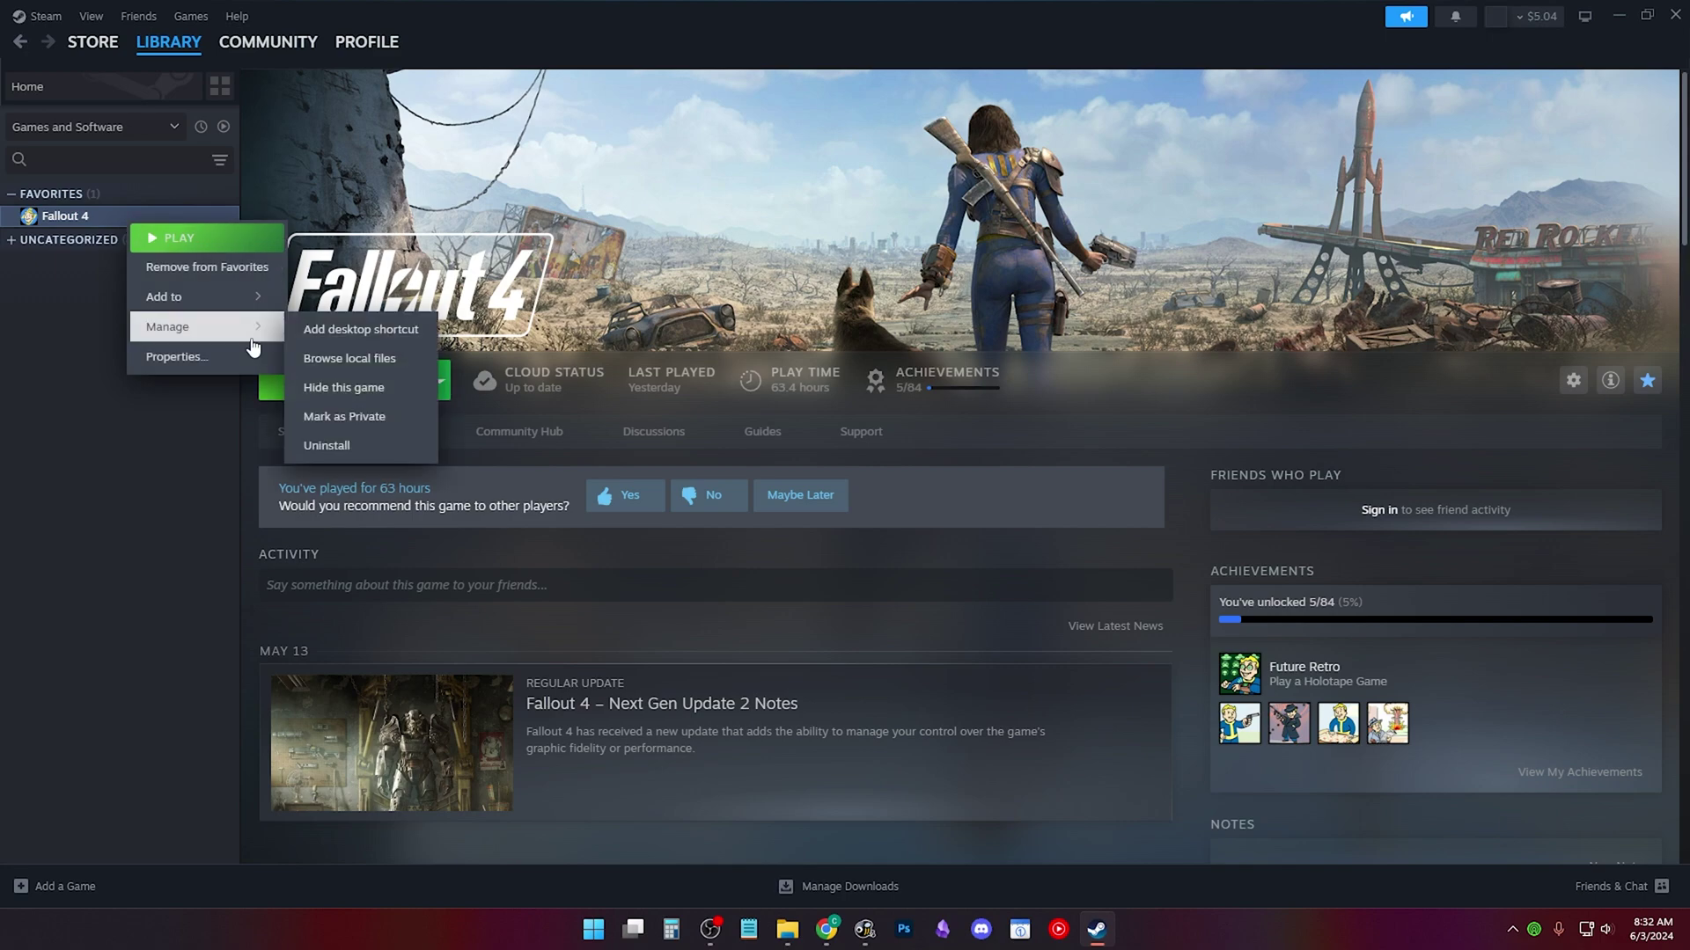
pyautogui.click(319, 356)
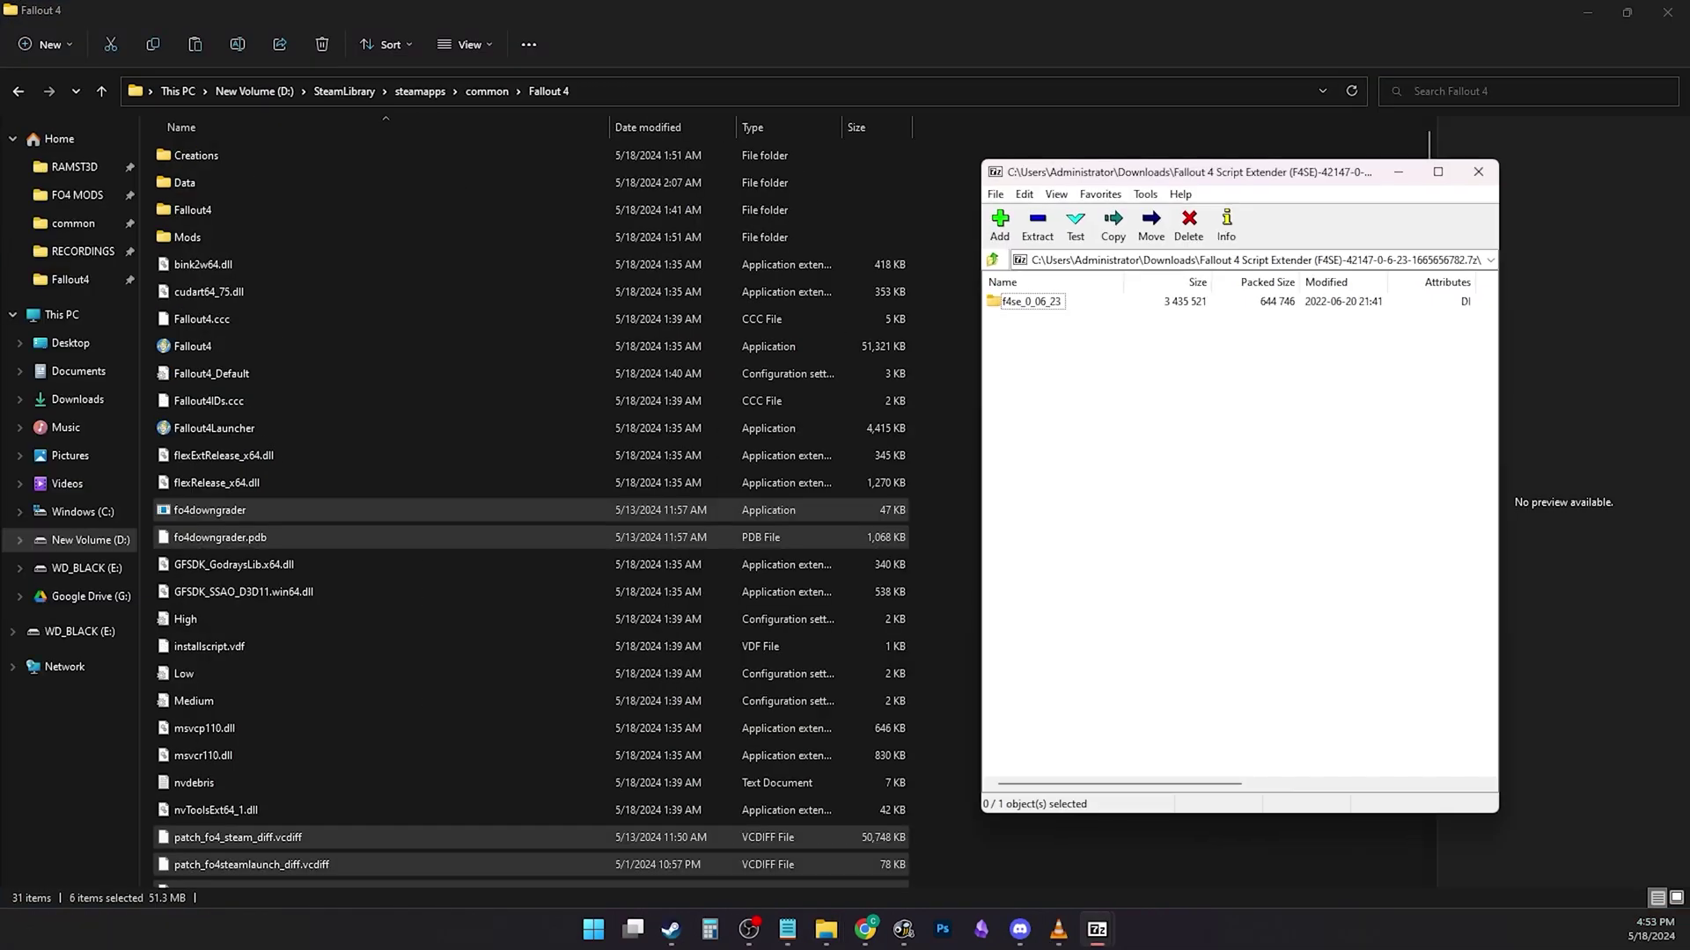
# Move the contents of the archive's f4se_0_06_23 folder into the Fallout 4 game folder, replacing the files with the same names
pyautogui.doubleClick(1058, 305)
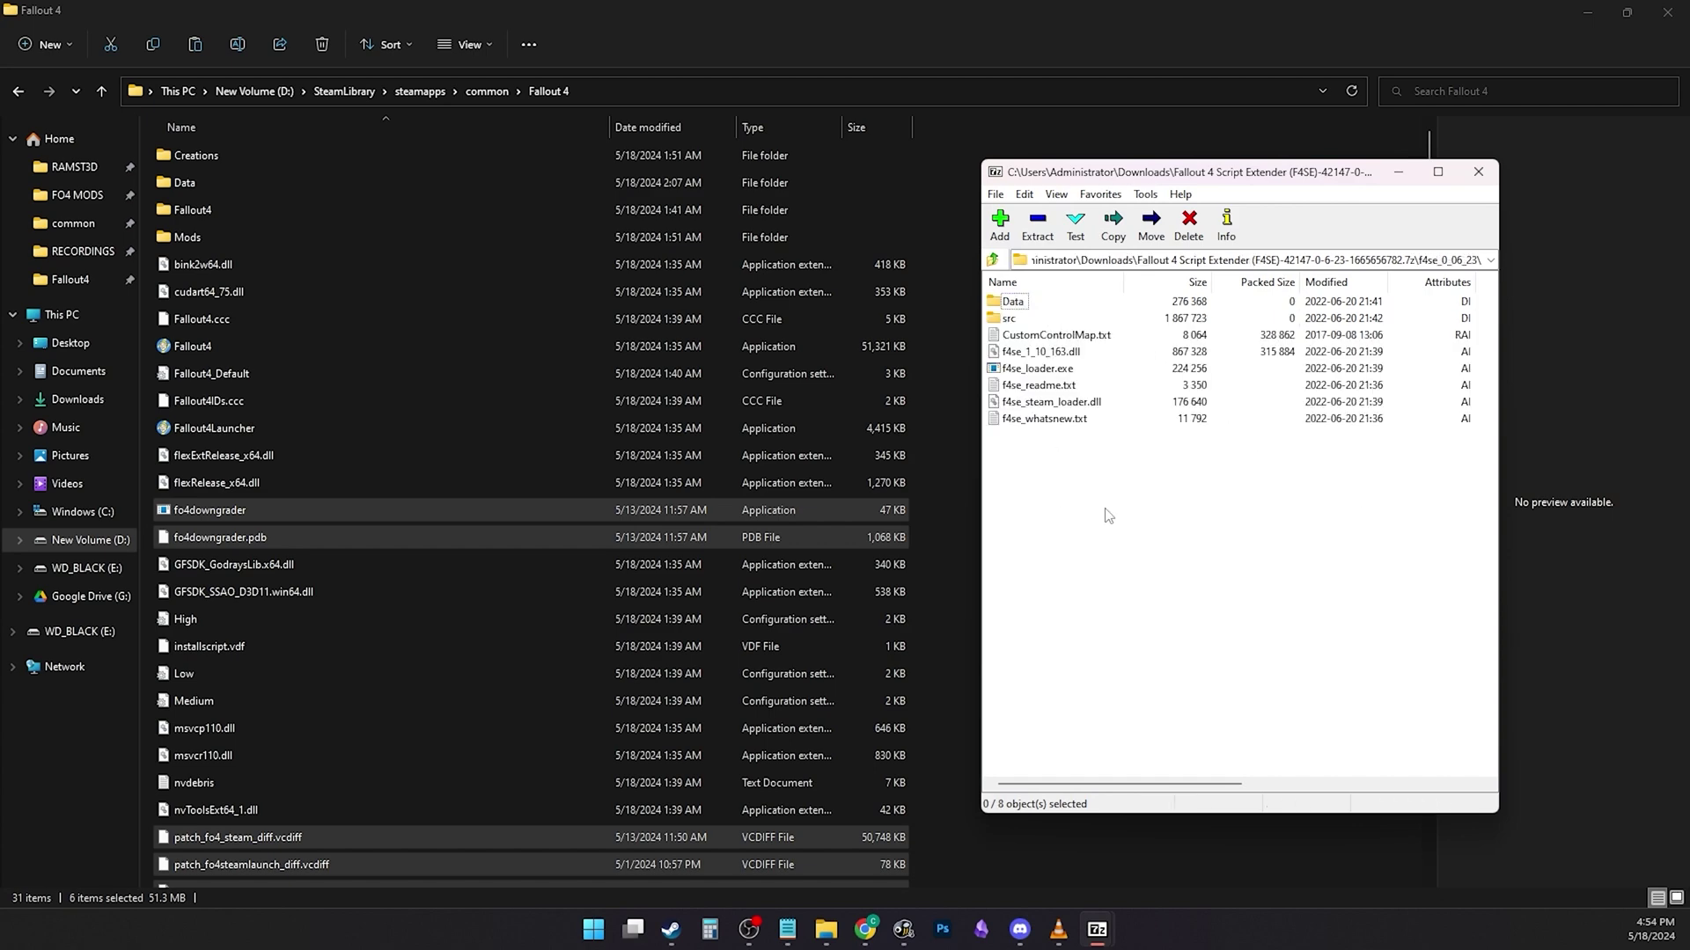
pyautogui.moveTo(1108, 516); pyautogui.dragTo(948, 414)
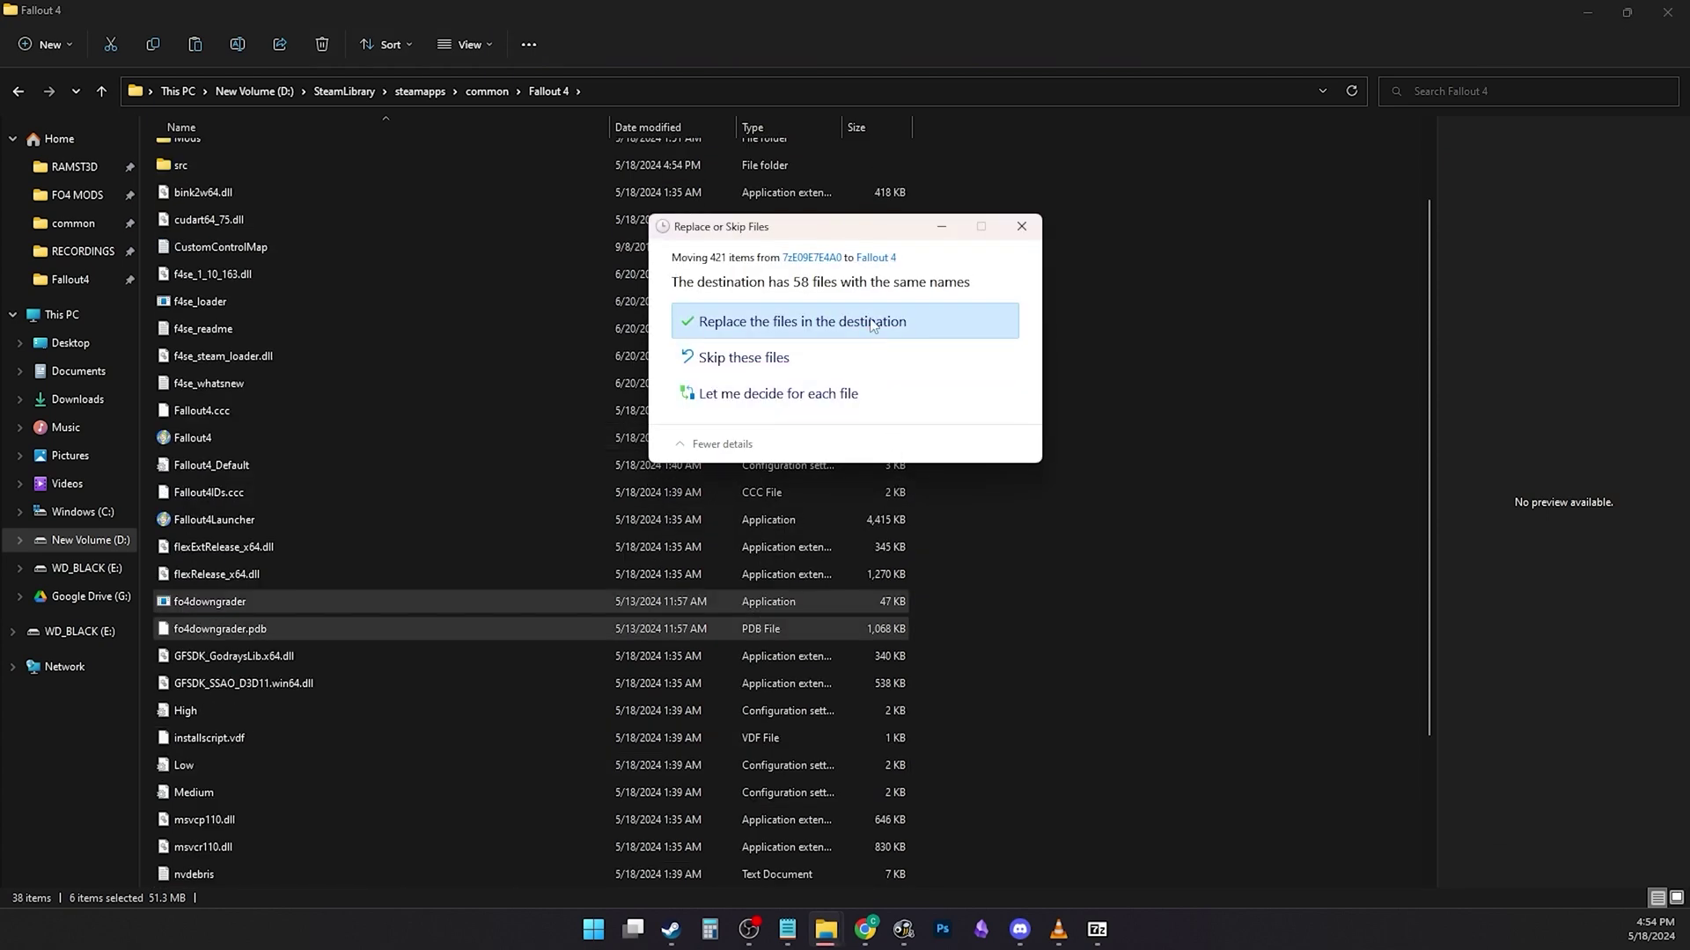
pyautogui.click(871, 323)
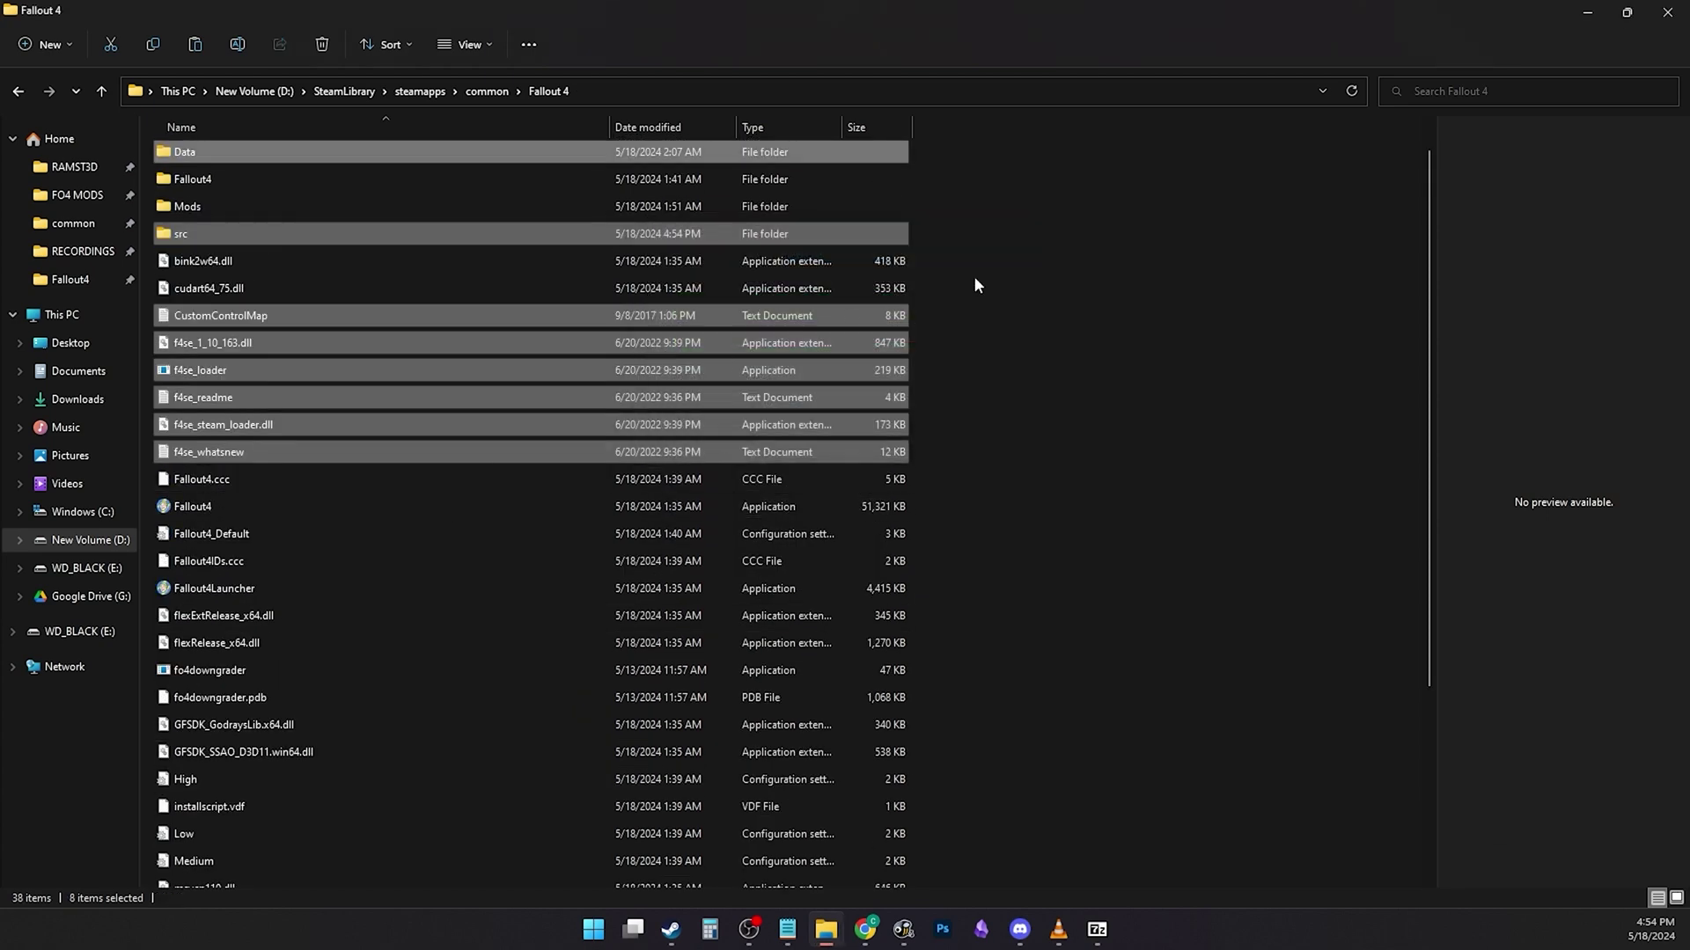
# Delete the newer f4se_1_10_984.dll from the Fallout 4 folder
pyautogui.click(1074, 268)
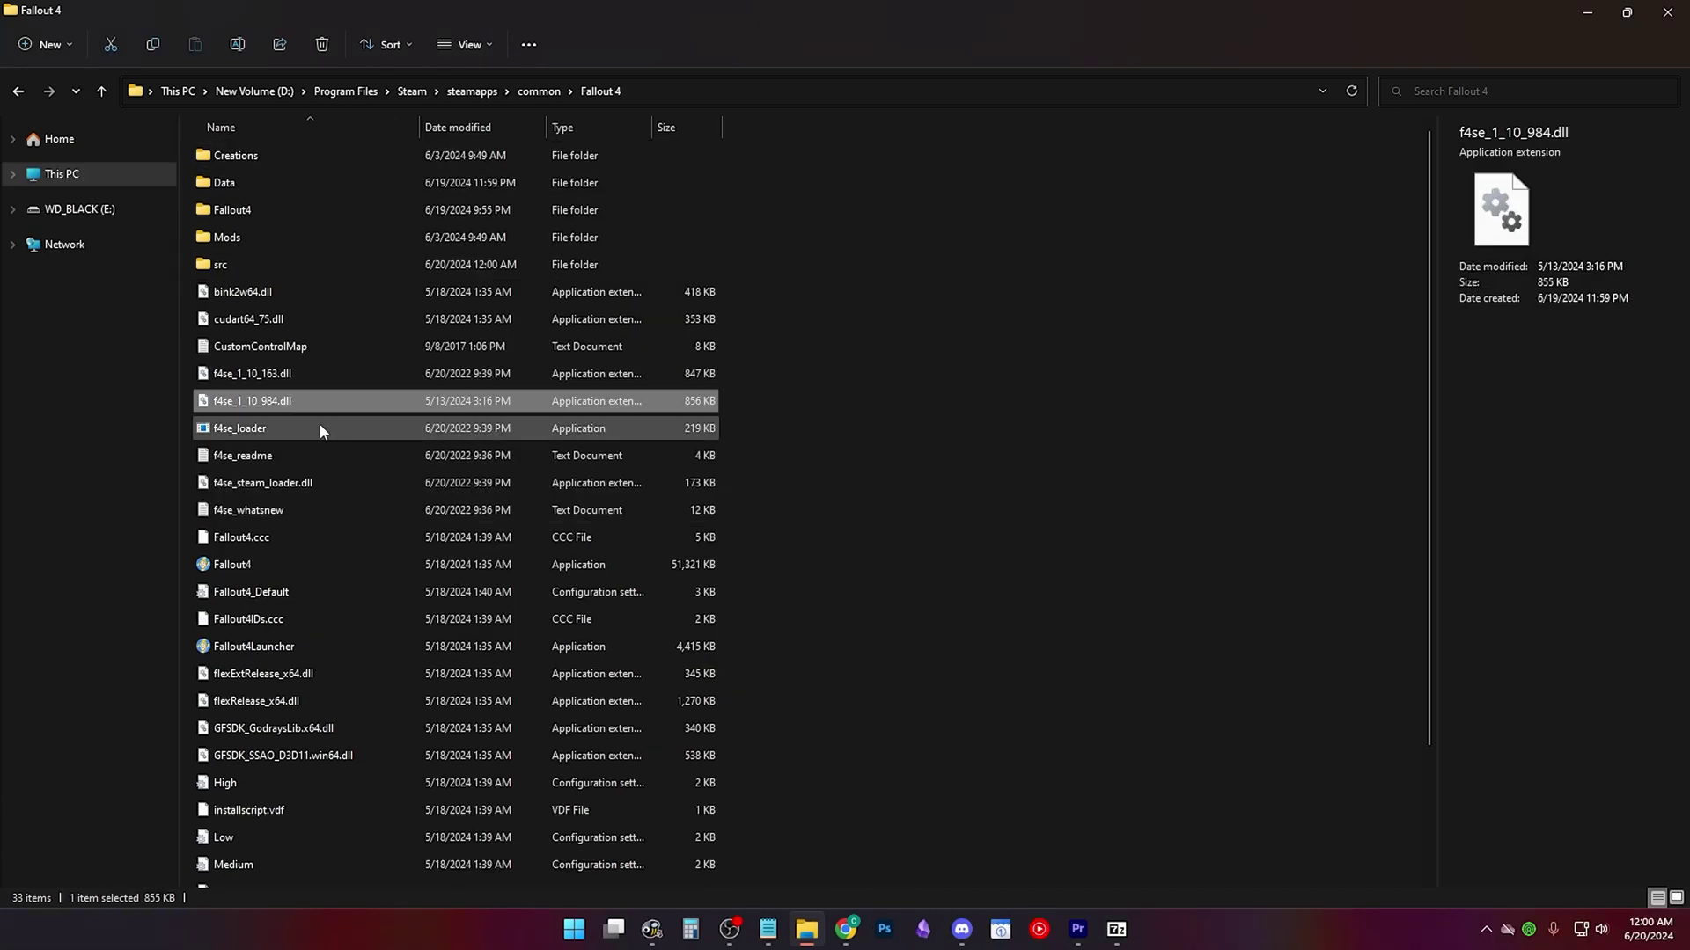
pyautogui.press('Delete')
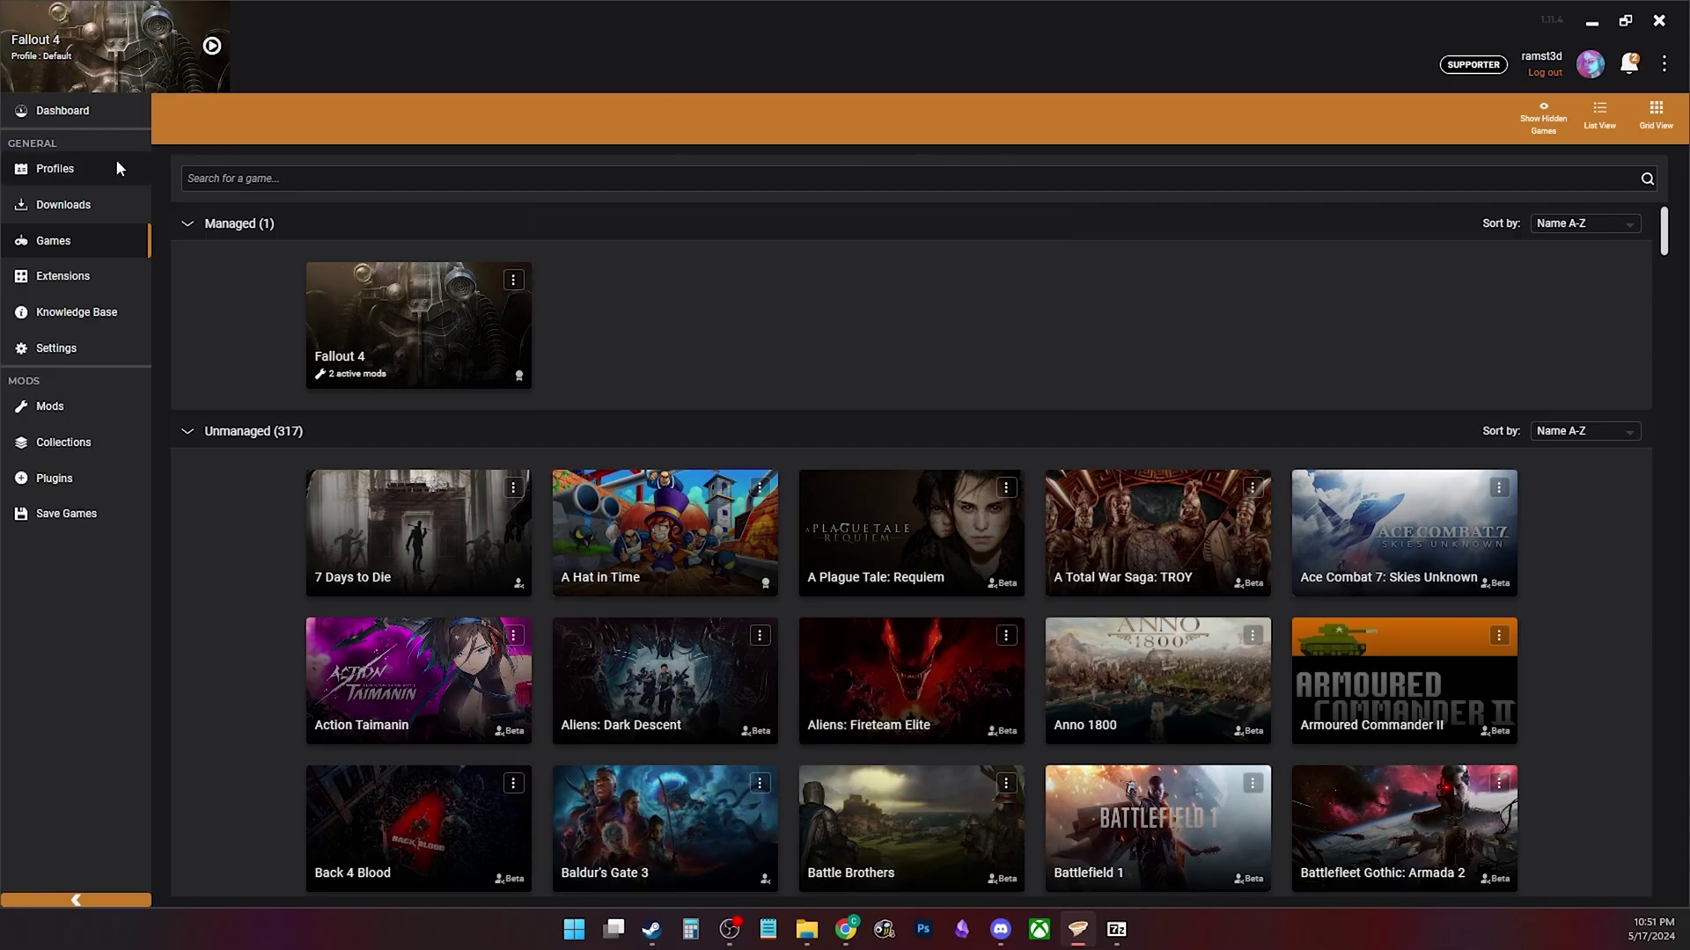
# Switch to Vortex, remove the Fallout 4 Script Extender tool from the dashboard and add it again
pyautogui.click(89, 112)
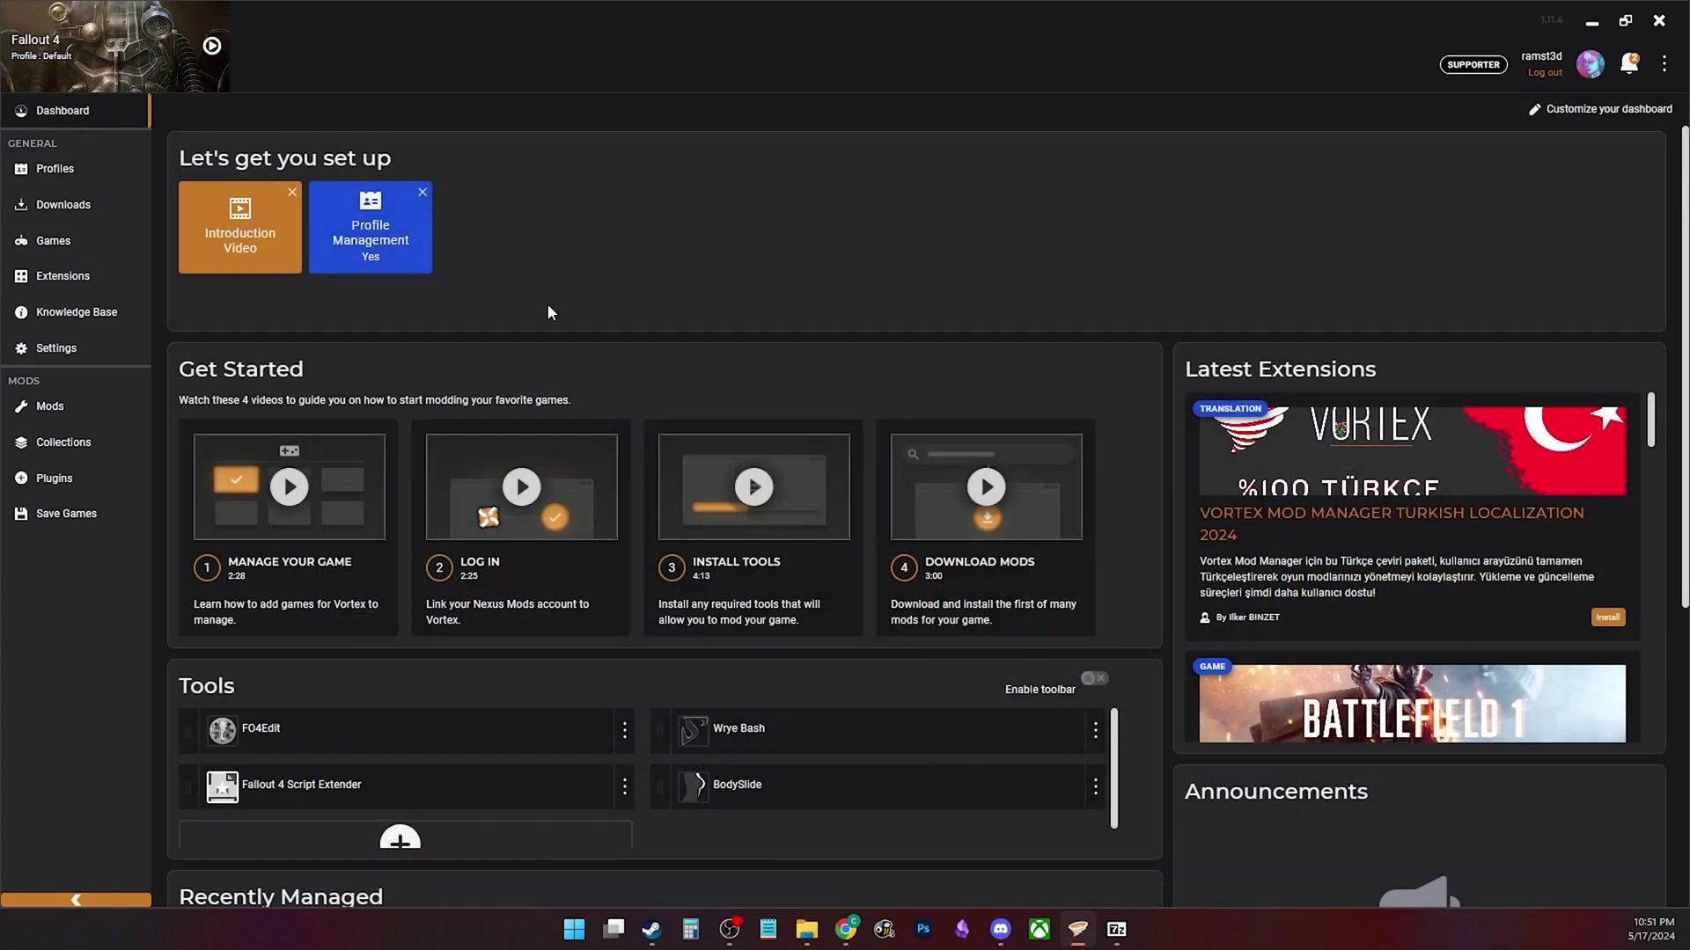
pyautogui.scroll(-3, 871, 583)
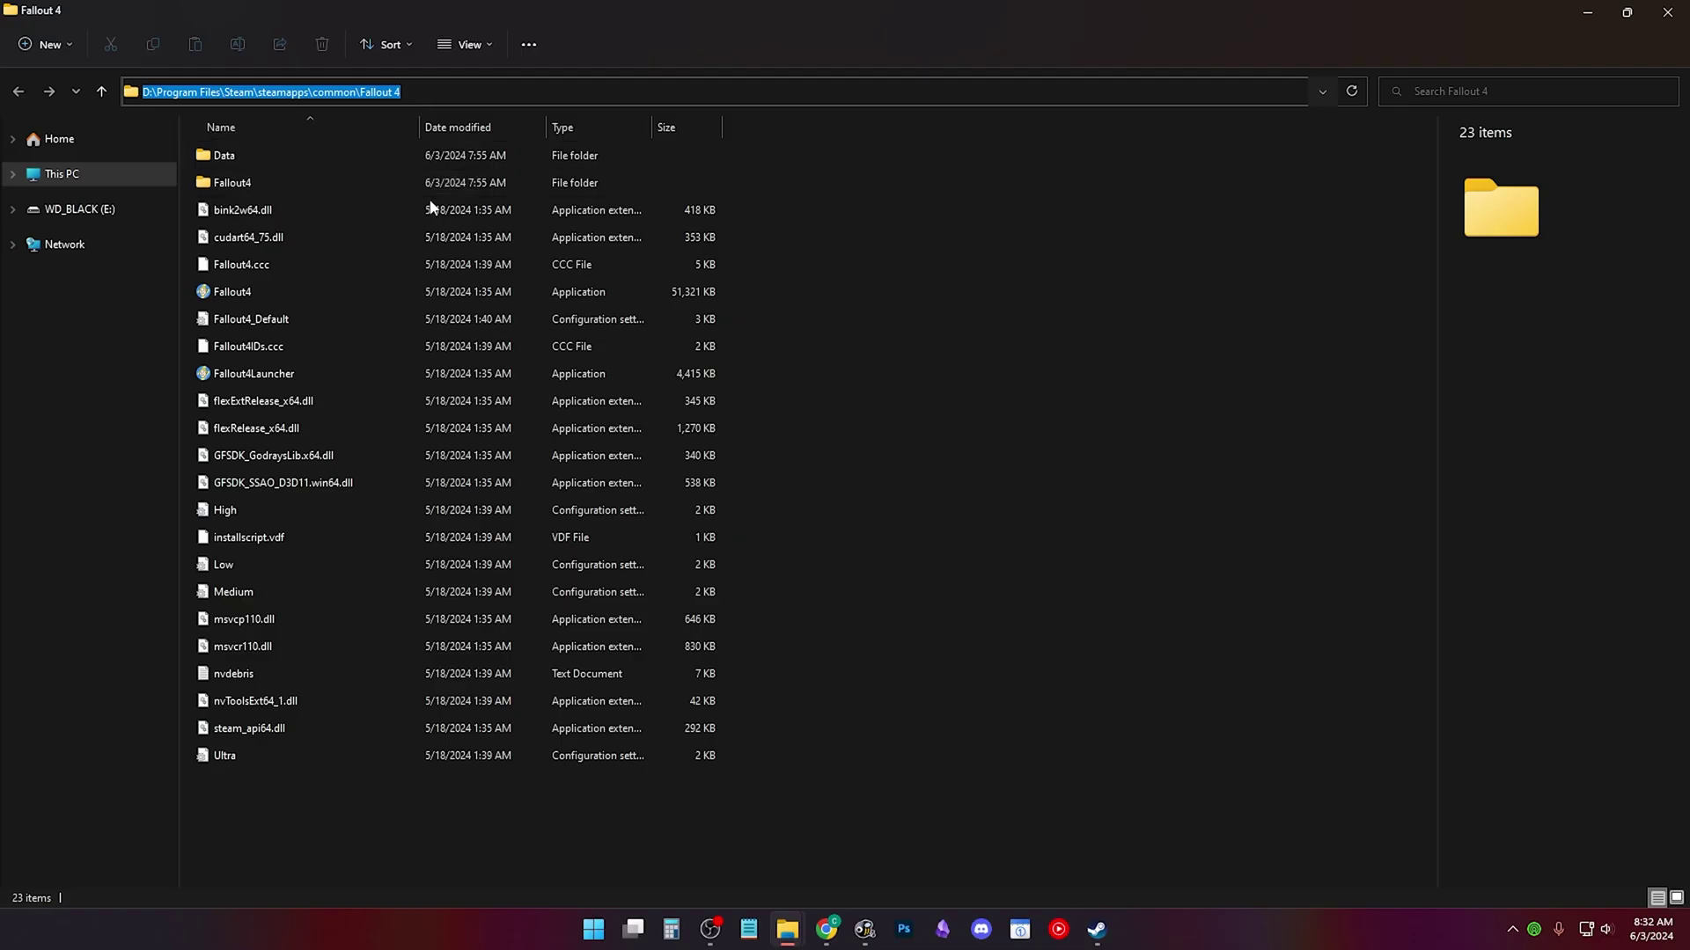
pyautogui.click(843, 482)
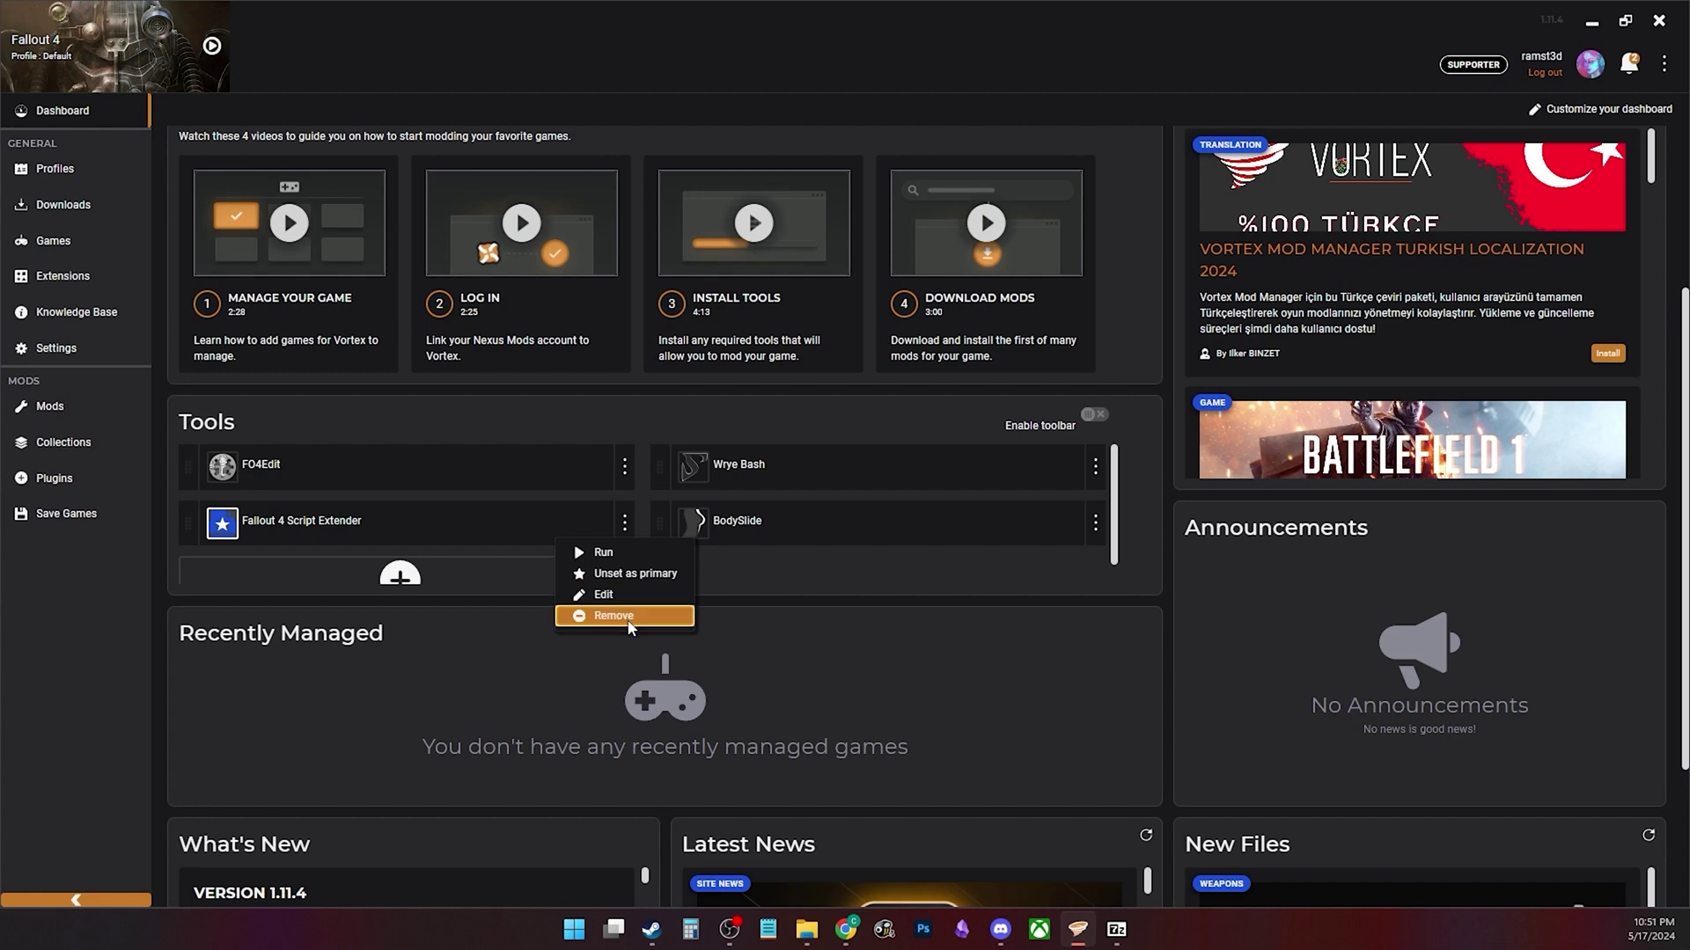
pyautogui.click(641, 527)
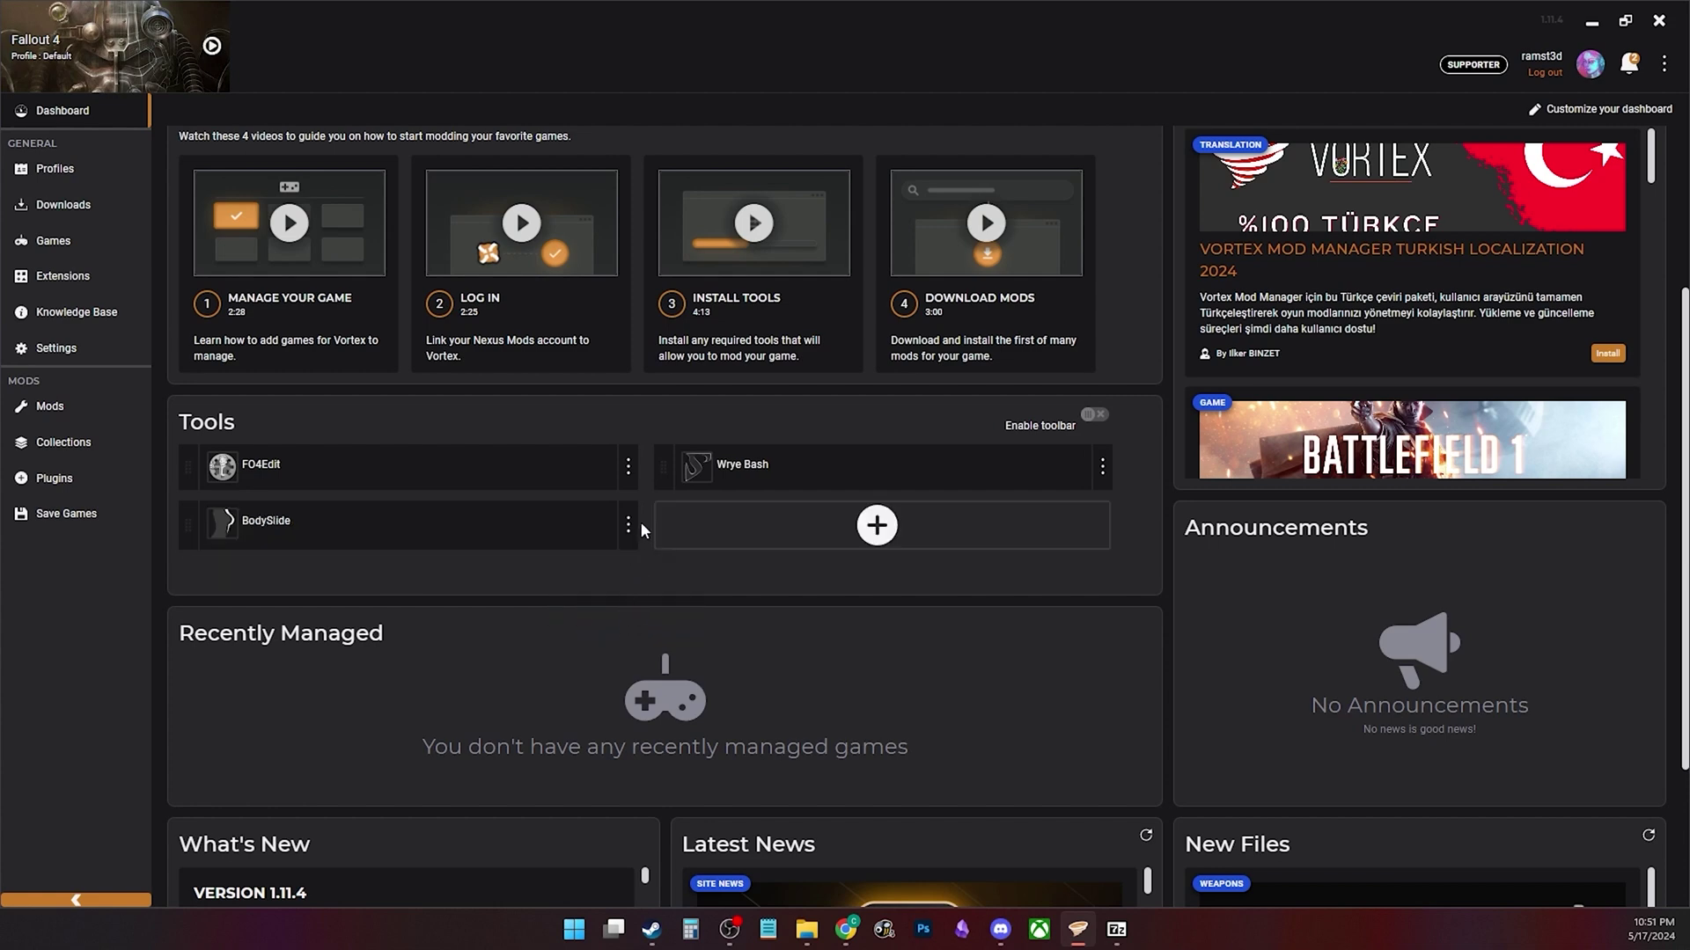
pyautogui.click(838, 534)
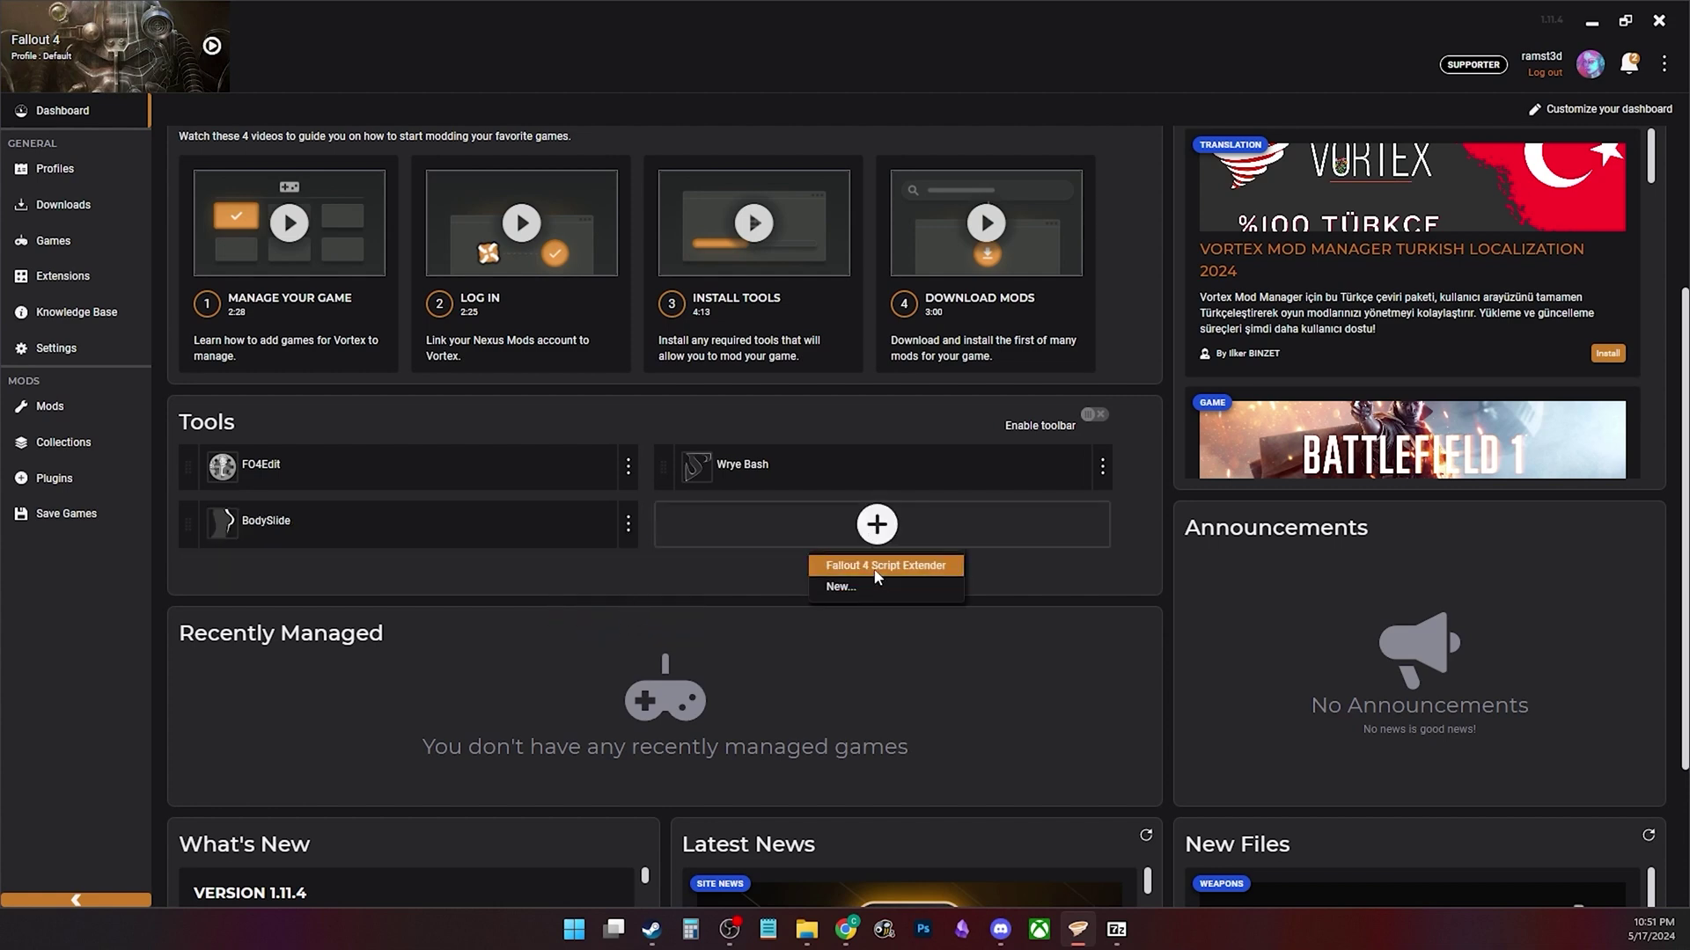
pyautogui.click(877, 568)
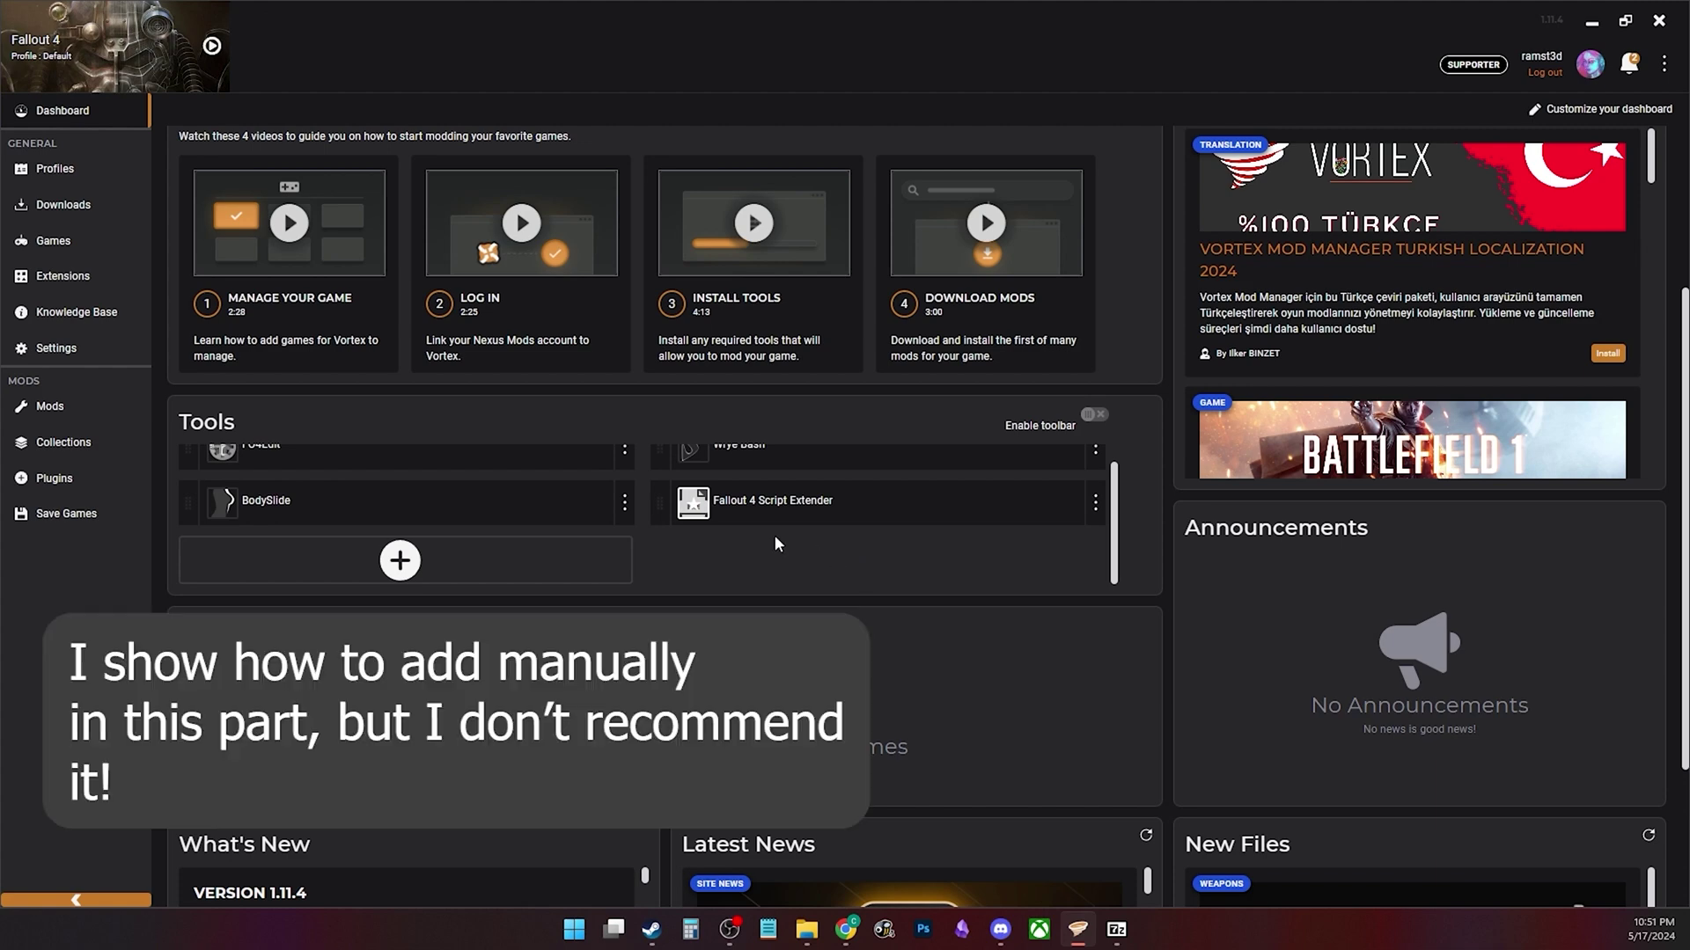
# Edit the Fallout 4 Script Extender tool and set its target to f4se_loader in D:\SteamLibrary\steamapps\common\Fallout 4
pyautogui.click(1096, 503)
pyautogui.click(1060, 572)
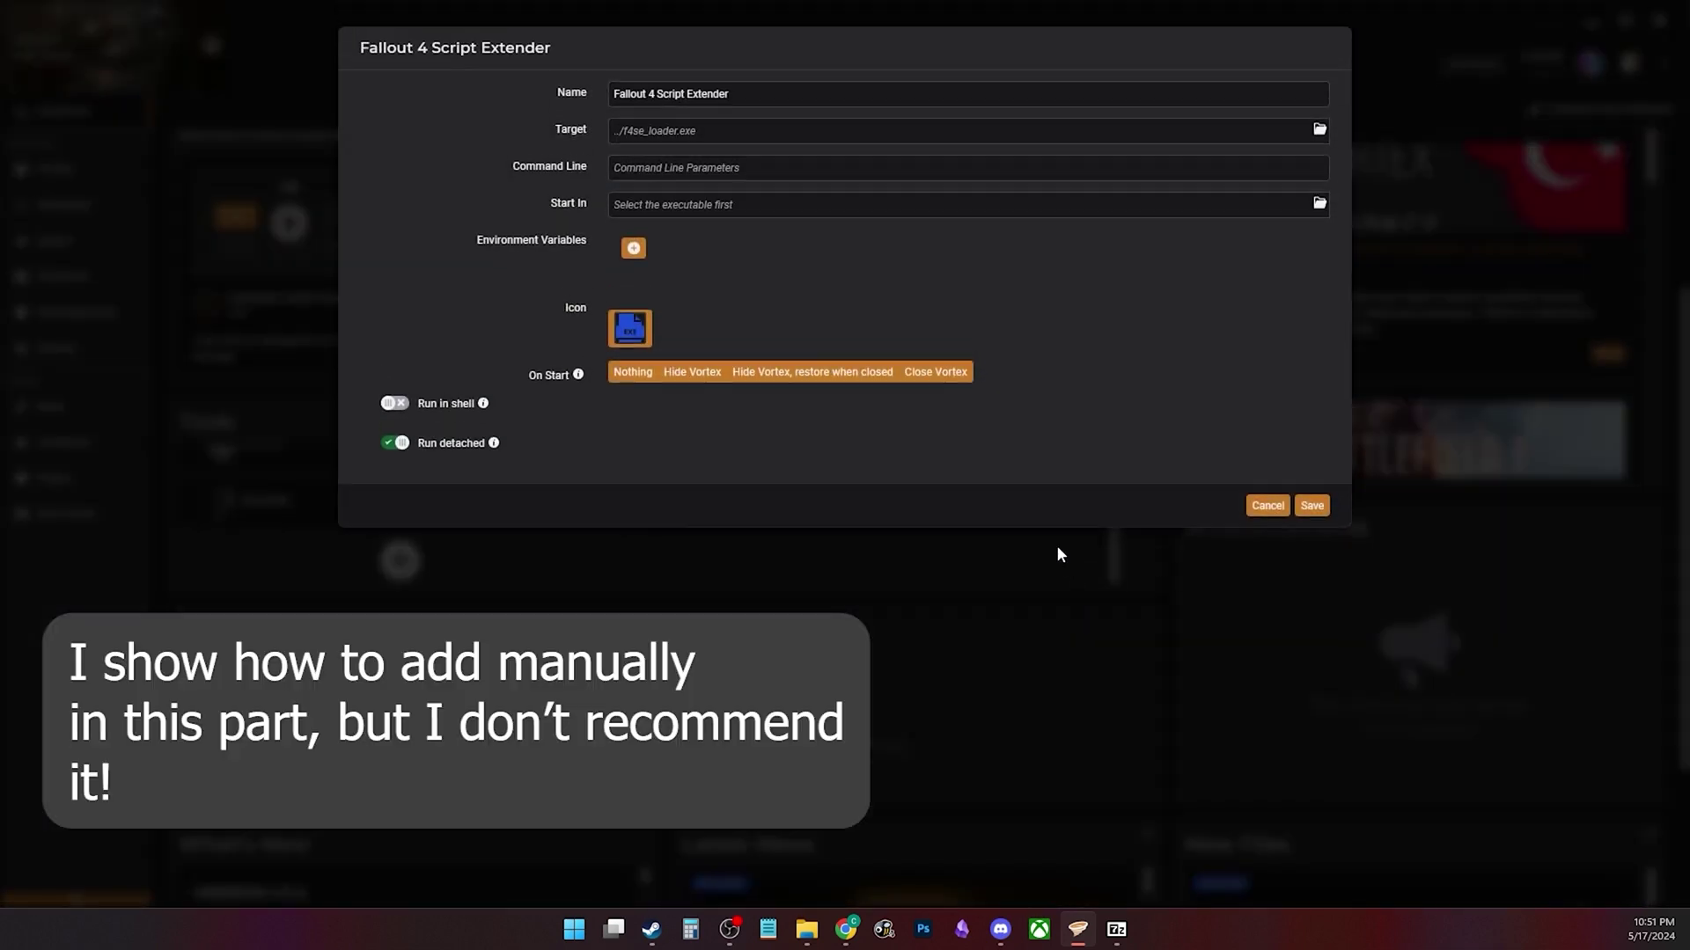
pyautogui.click(1320, 130)
pyautogui.scroll(-3, 299, 176)
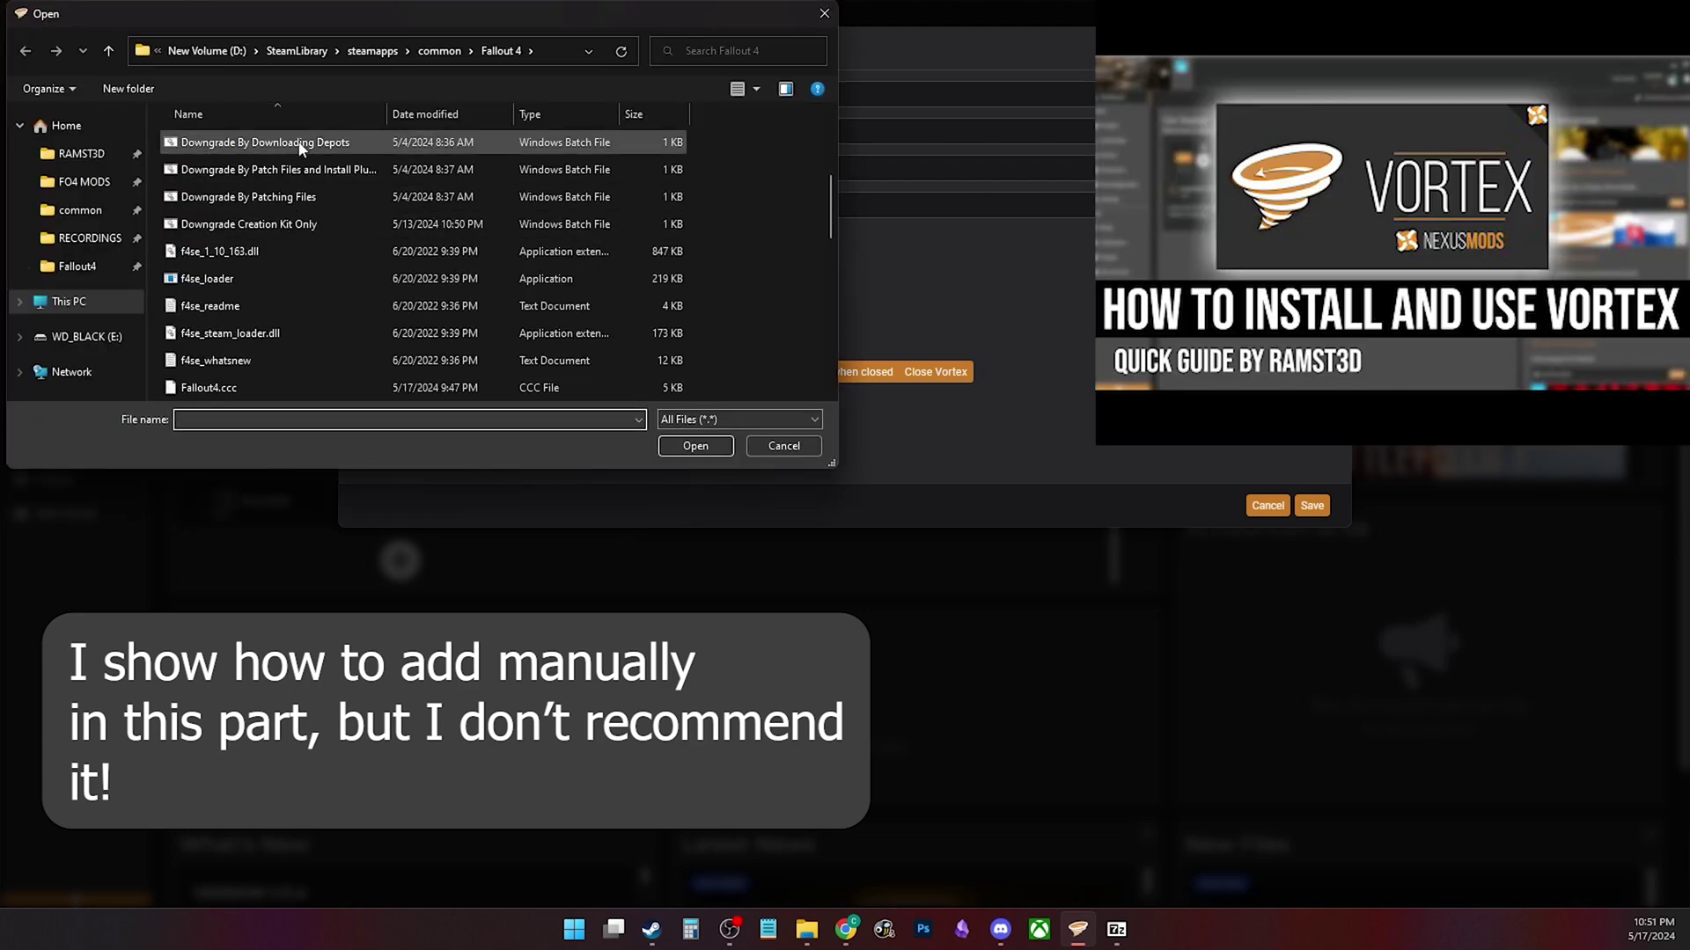
pyautogui.click(545, 50)
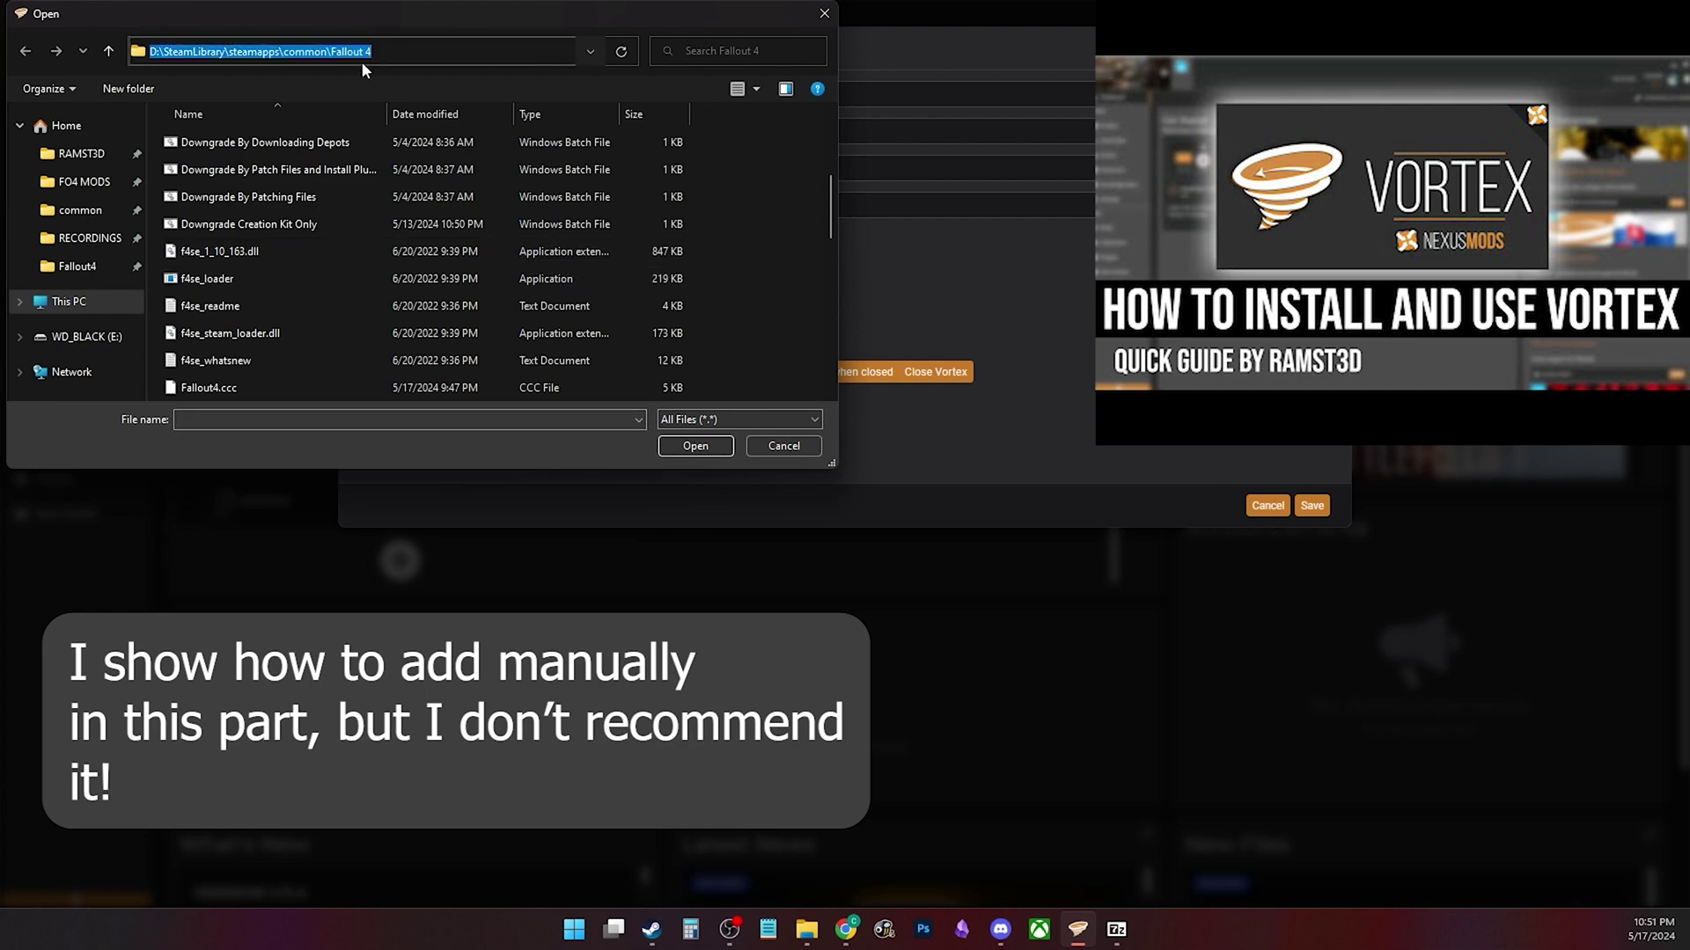
pyautogui.doubleClick(240, 280)
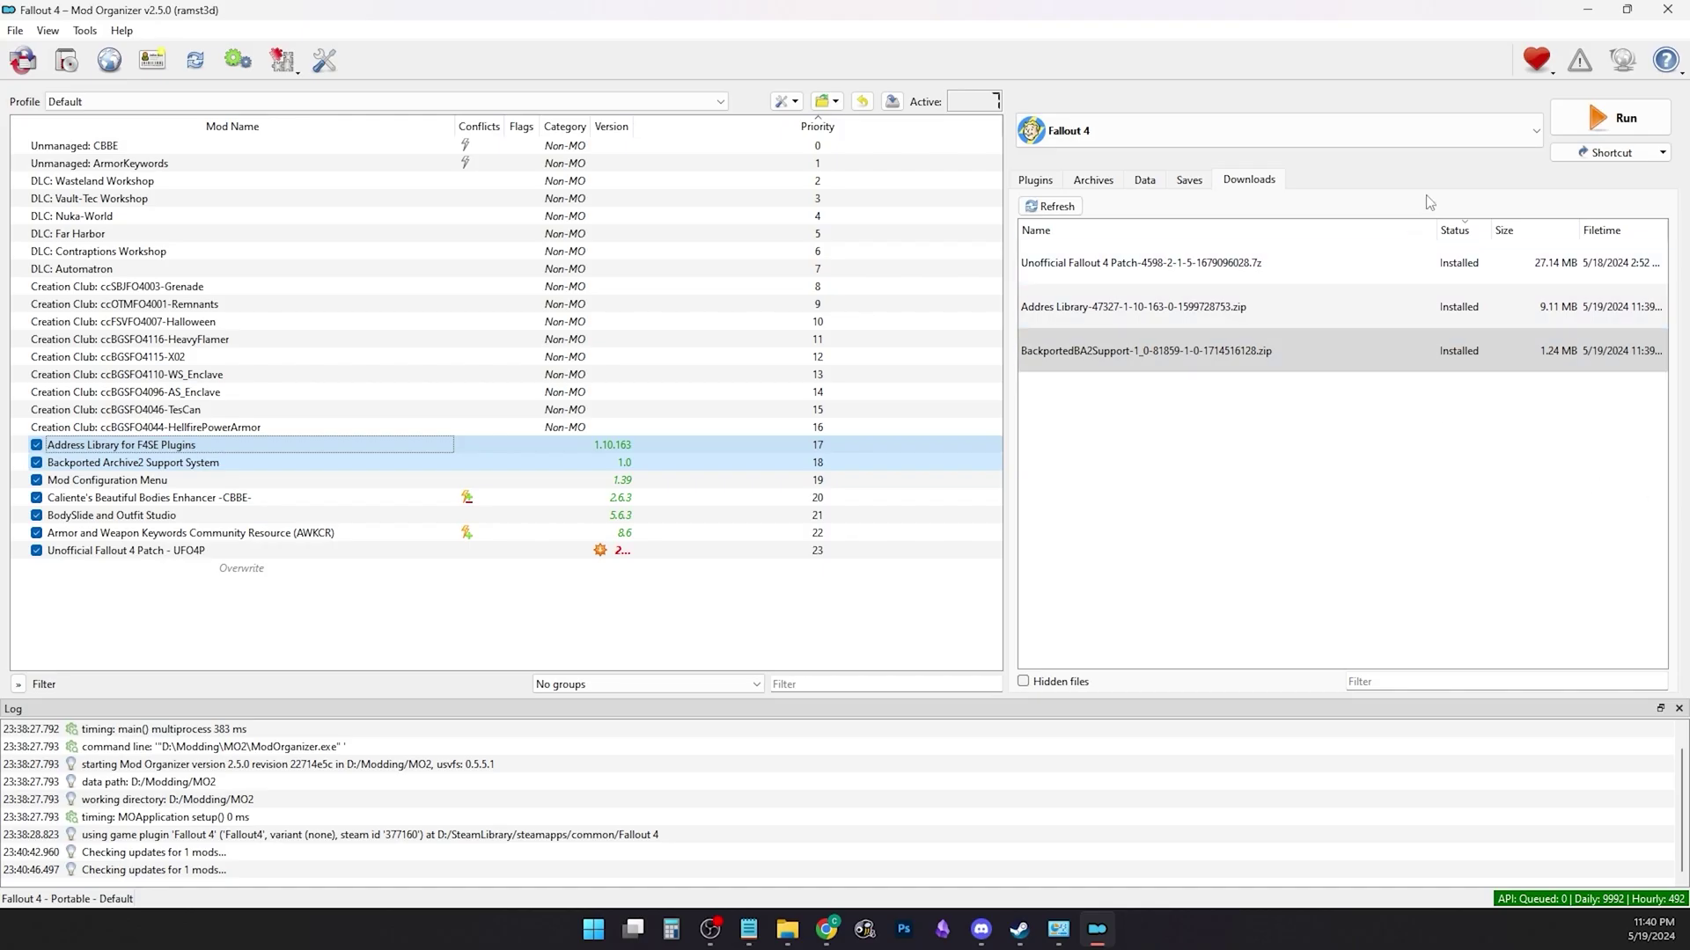
# Switch to Mod Organizer and choose F4SE as the executable to run
pyautogui.click(1478, 141)
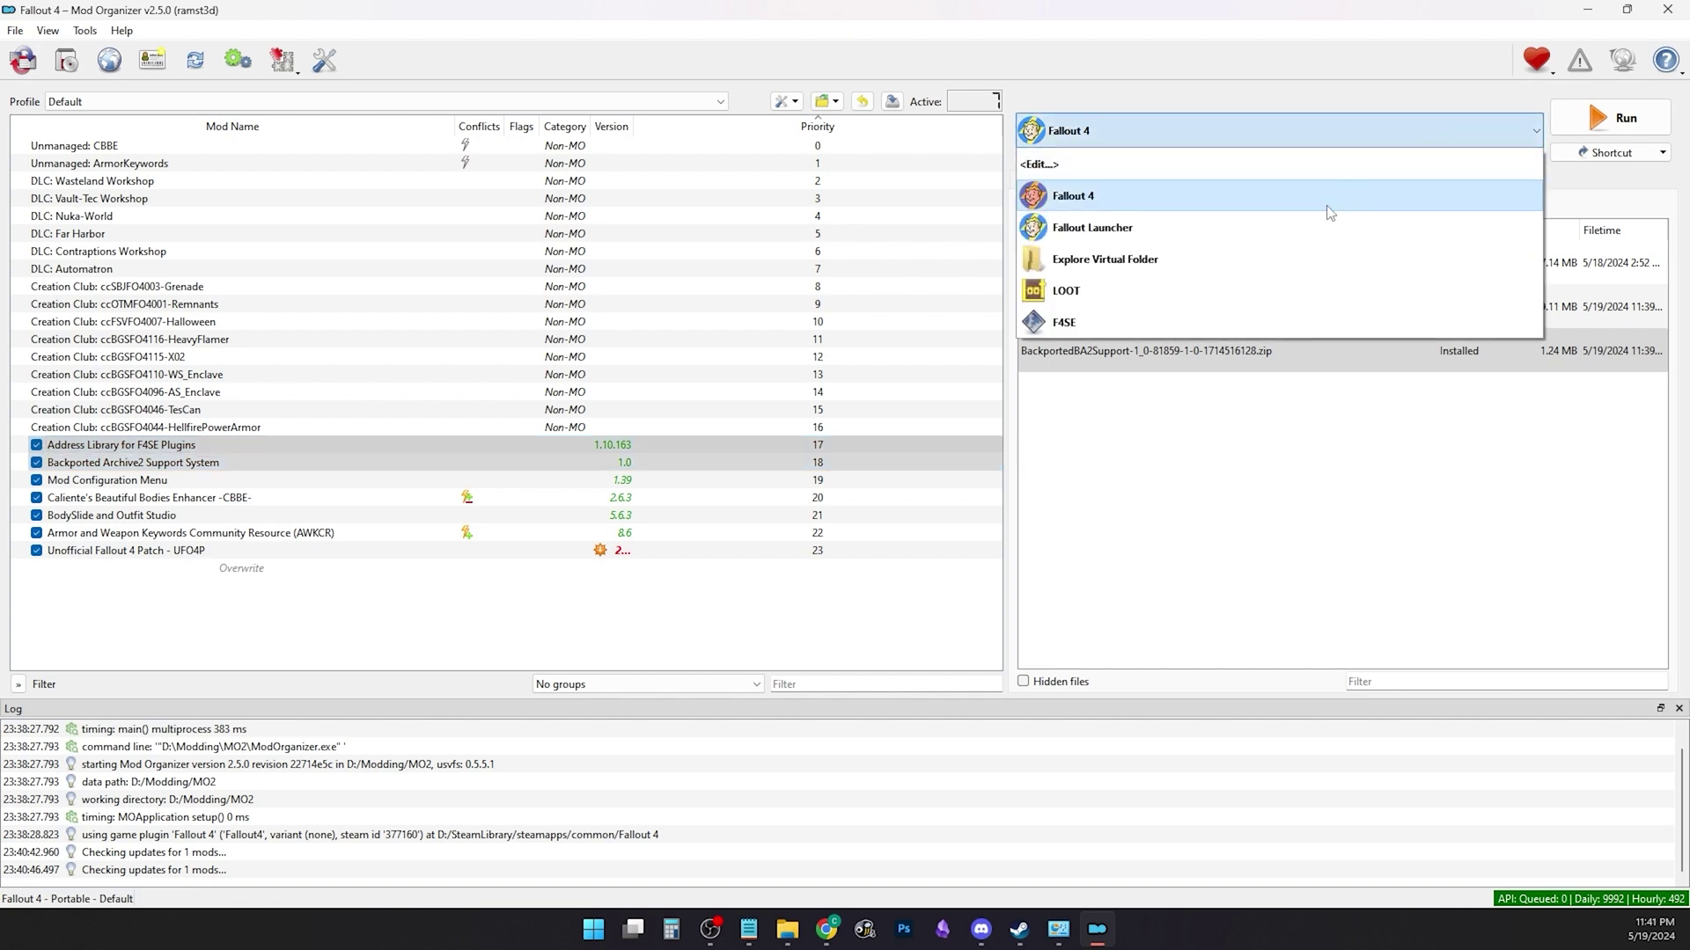
pyautogui.click(1222, 317)
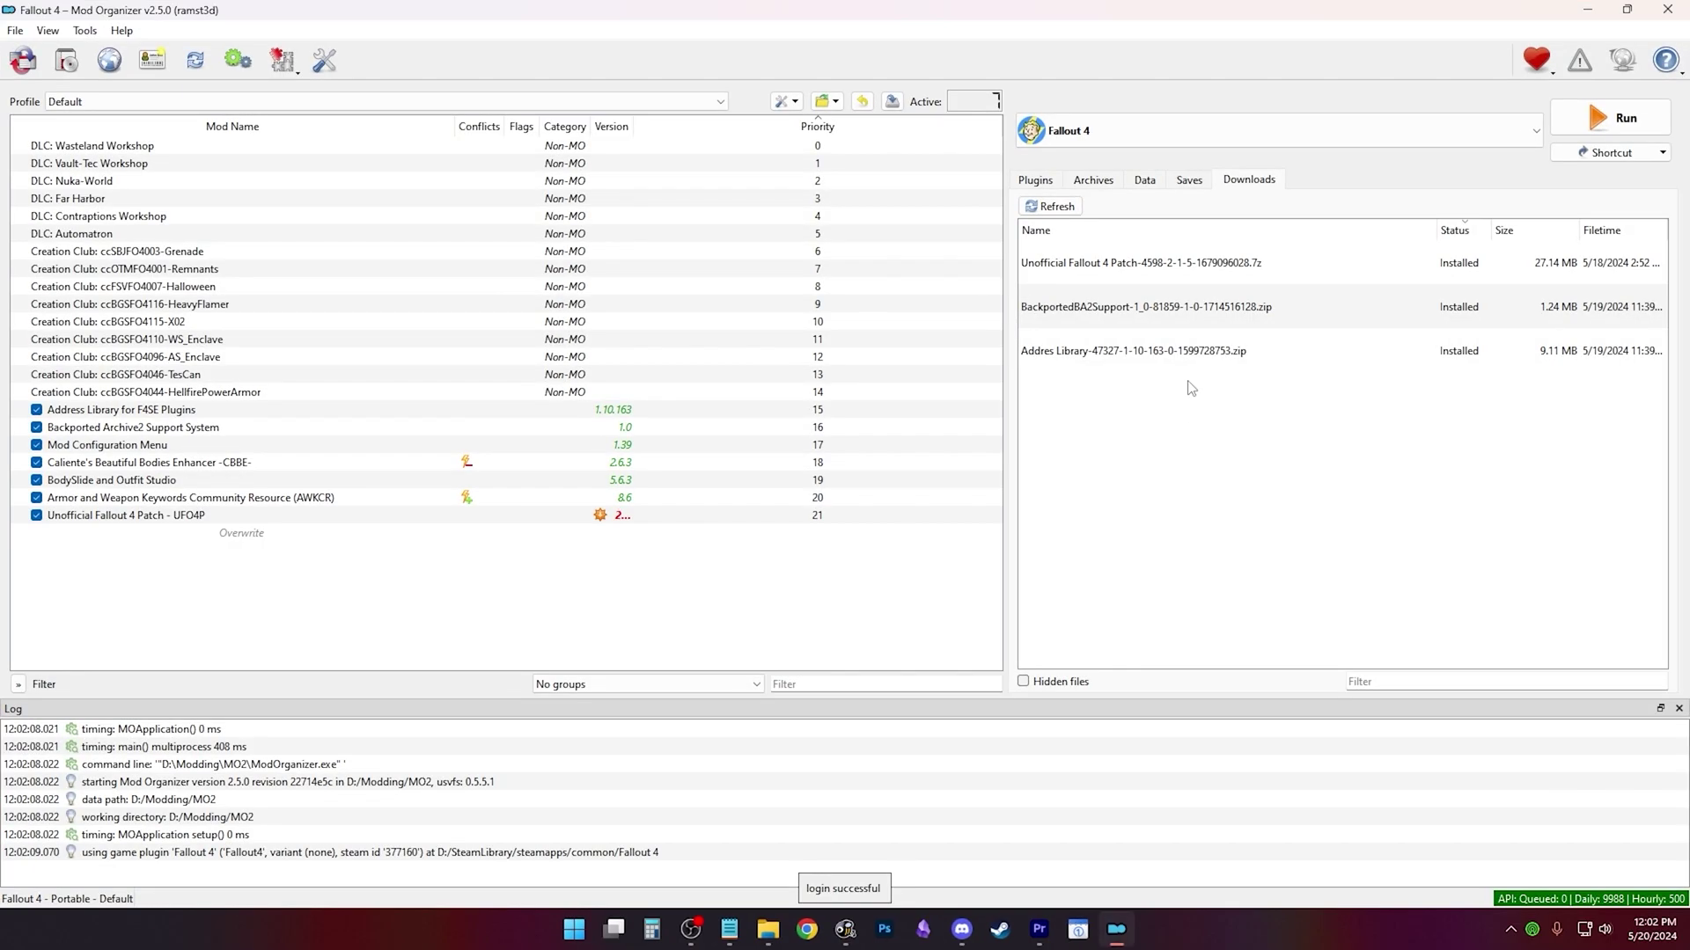
pyautogui.click(1246, 156)
pyautogui.click(1179, 294)
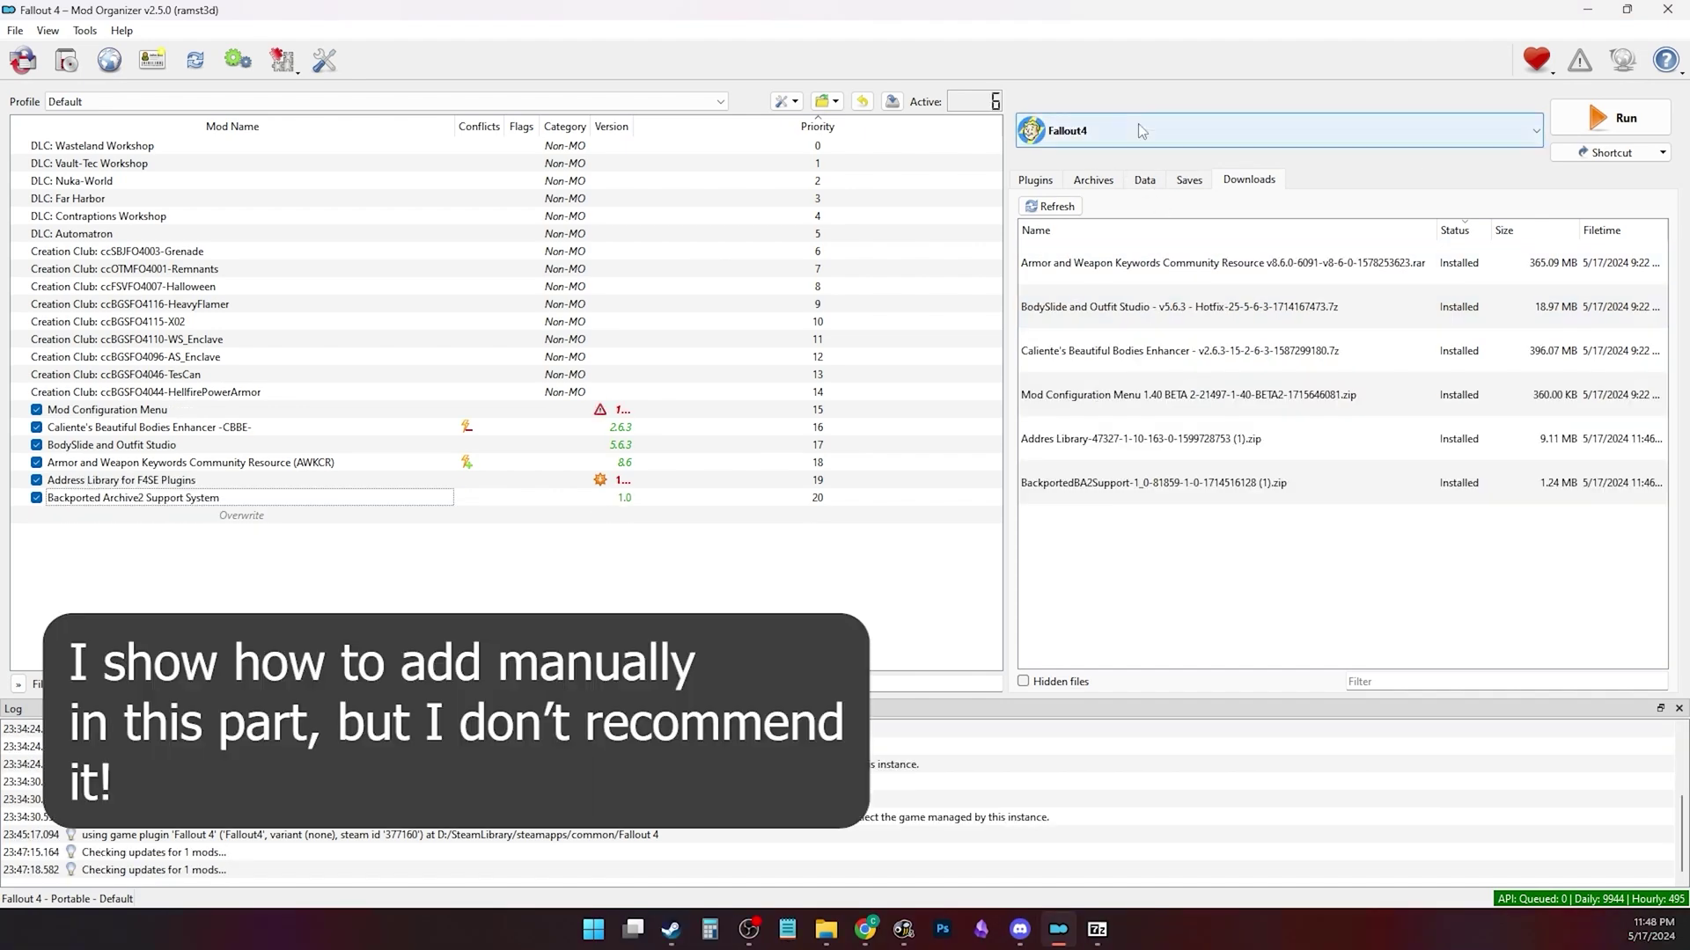
# Add f4se_loader from the Fallout 4 folder as a new executable in Mod Organizer
pyautogui.click(1118, 130)
pyautogui.click(1119, 165)
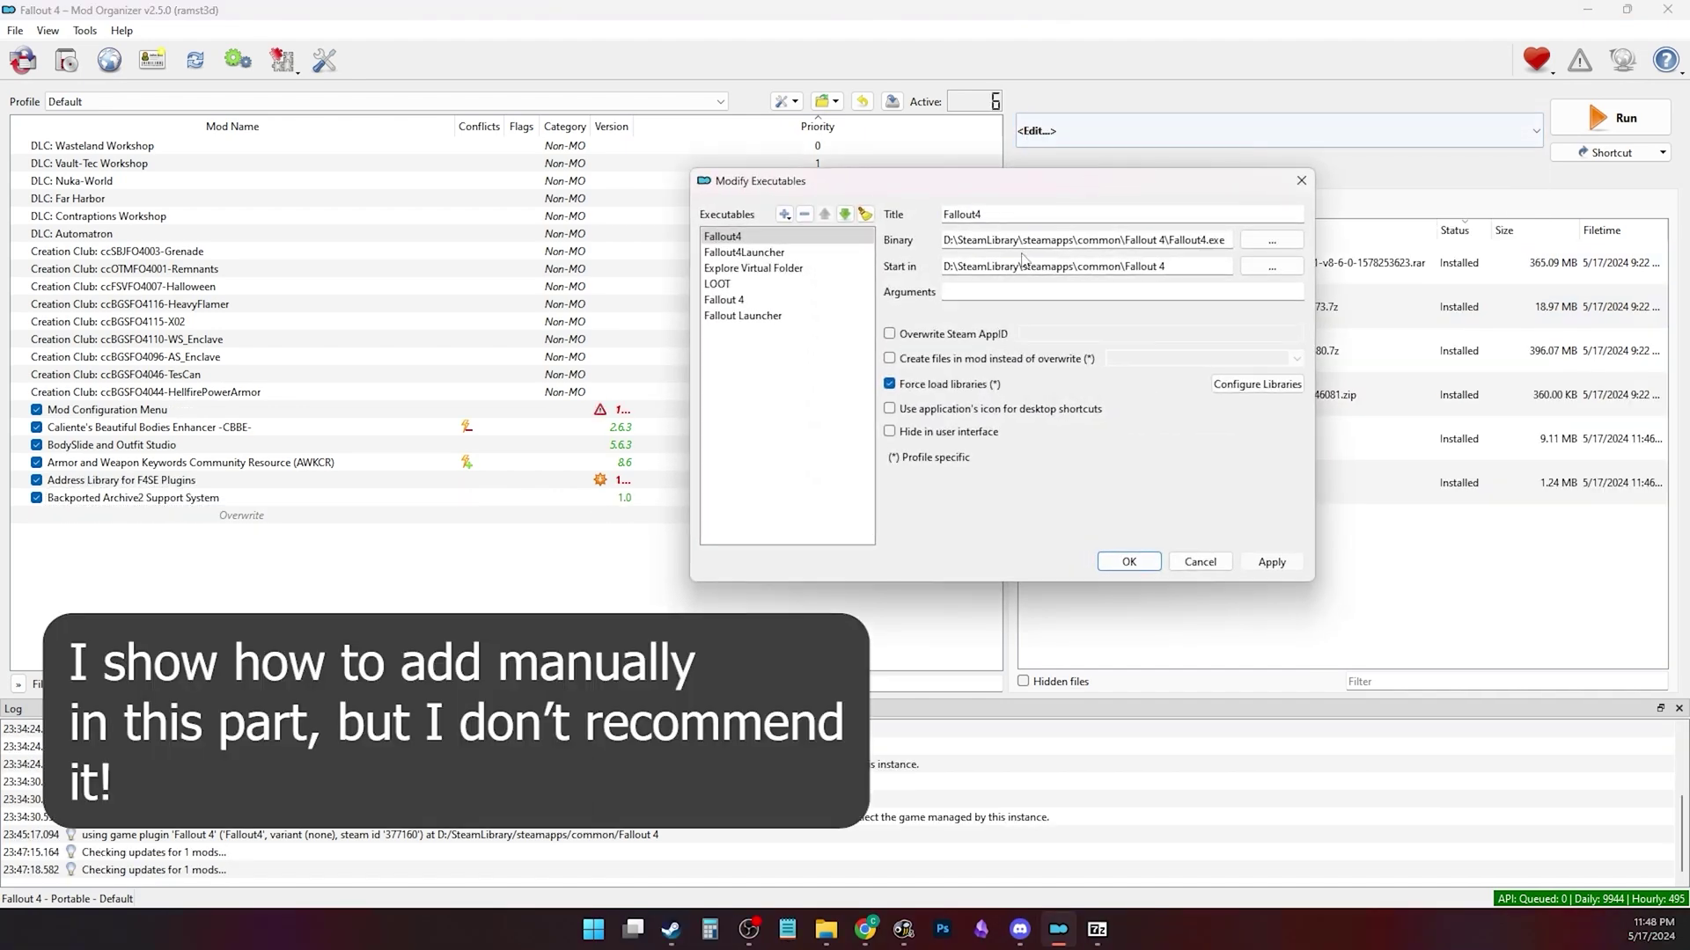
pyautogui.click(784, 216)
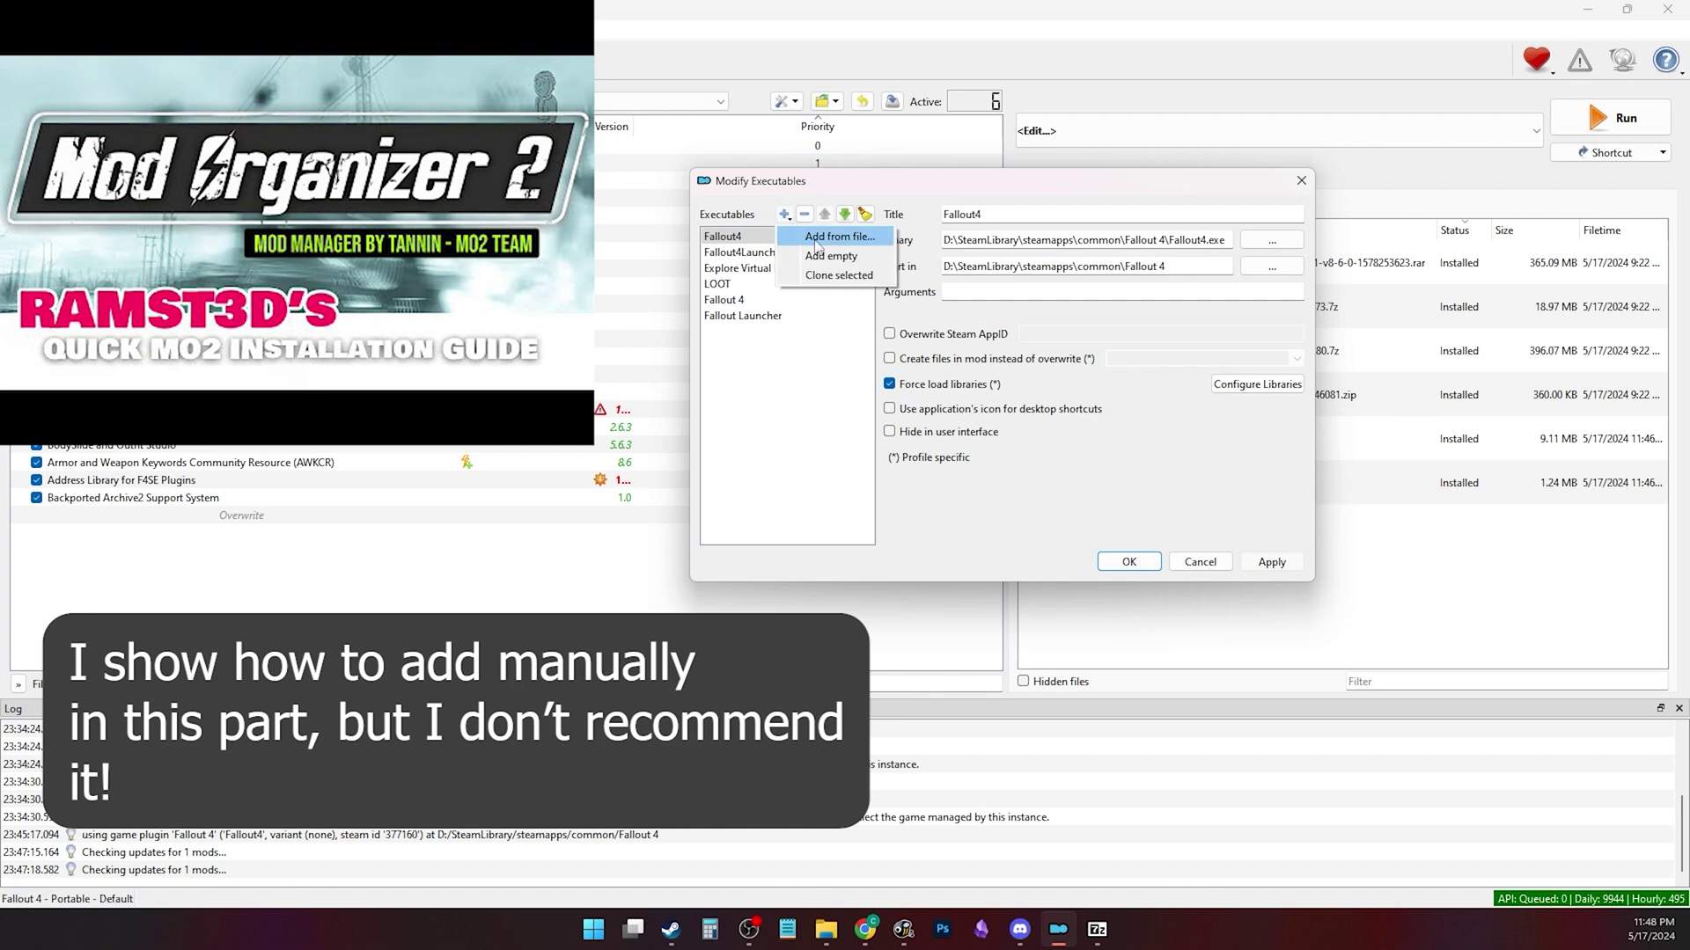
pyautogui.click(815, 240)
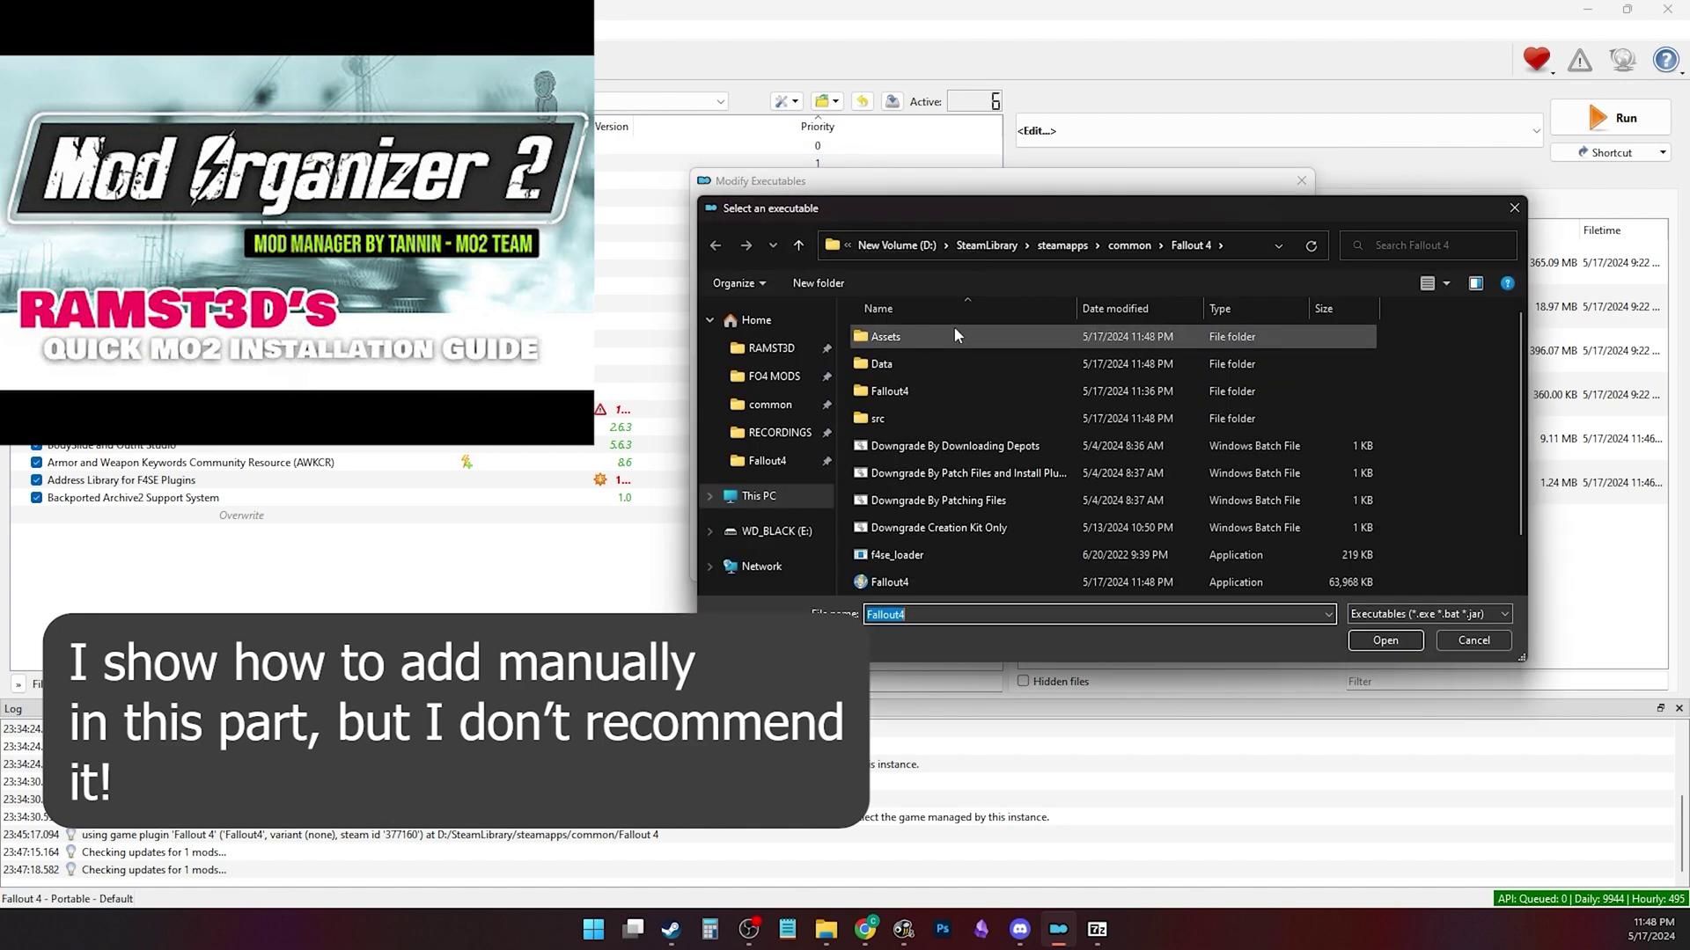
pyautogui.scroll(-1, 954, 333)
pyautogui.click(915, 502)
pyautogui.click(1385, 640)
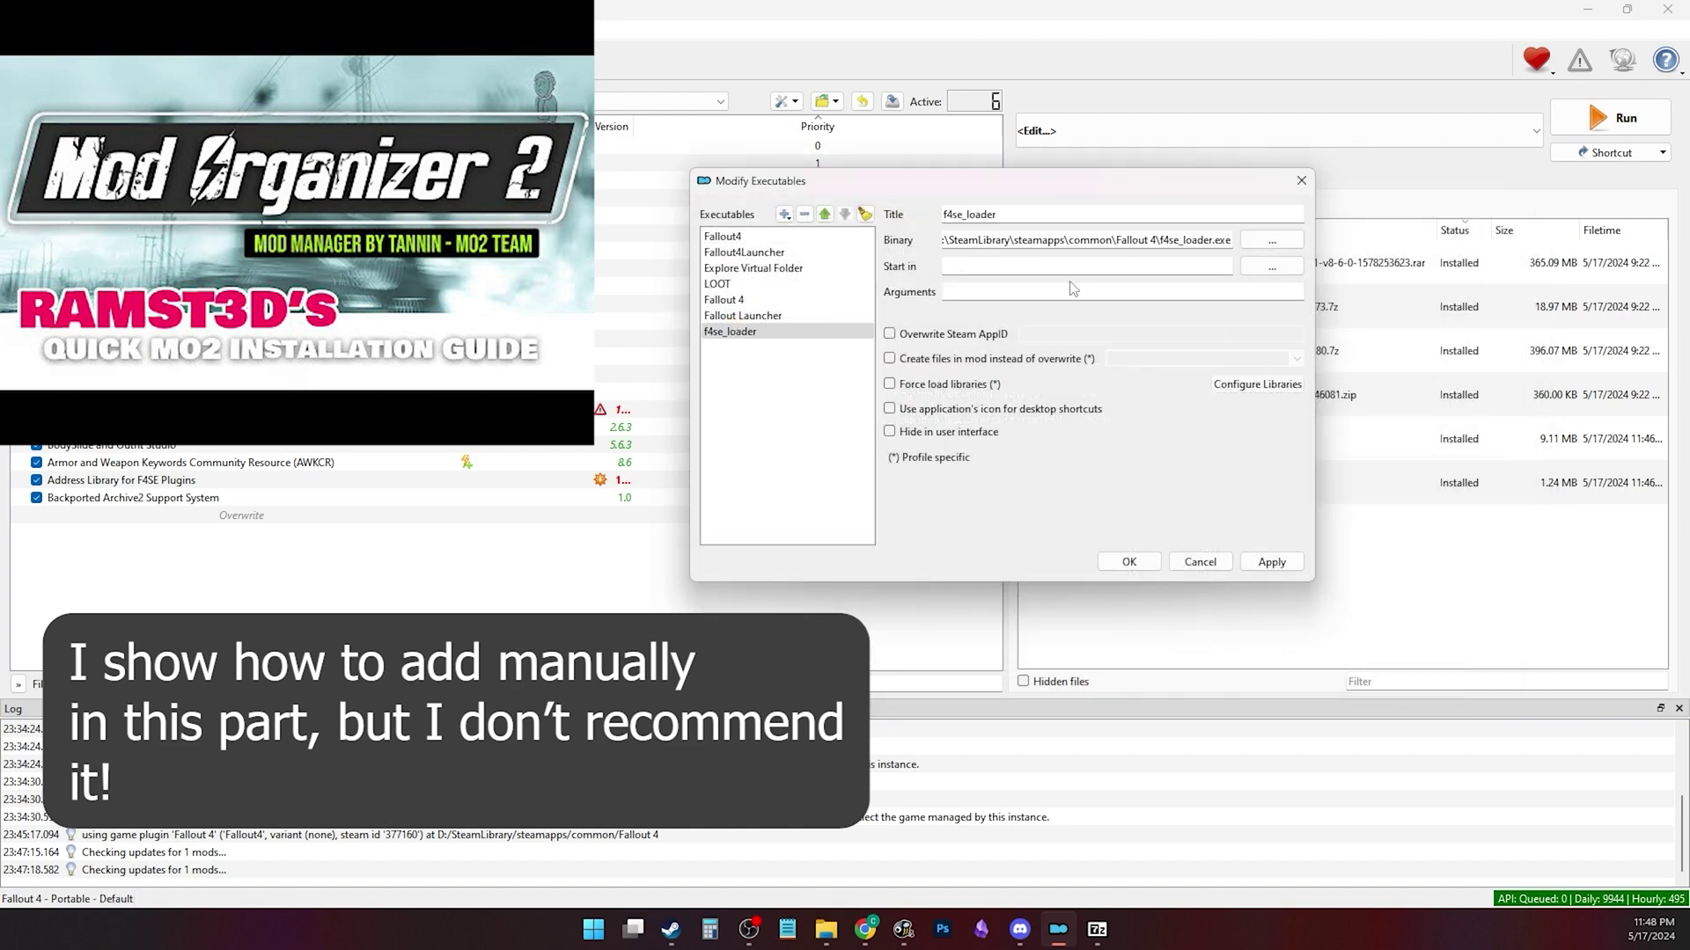
# Set the f4se_loader executable's start directory to D:/SteamLibrary/steamapps/common/Fallout 4 and save the executables list
pyautogui.click(1272, 266)
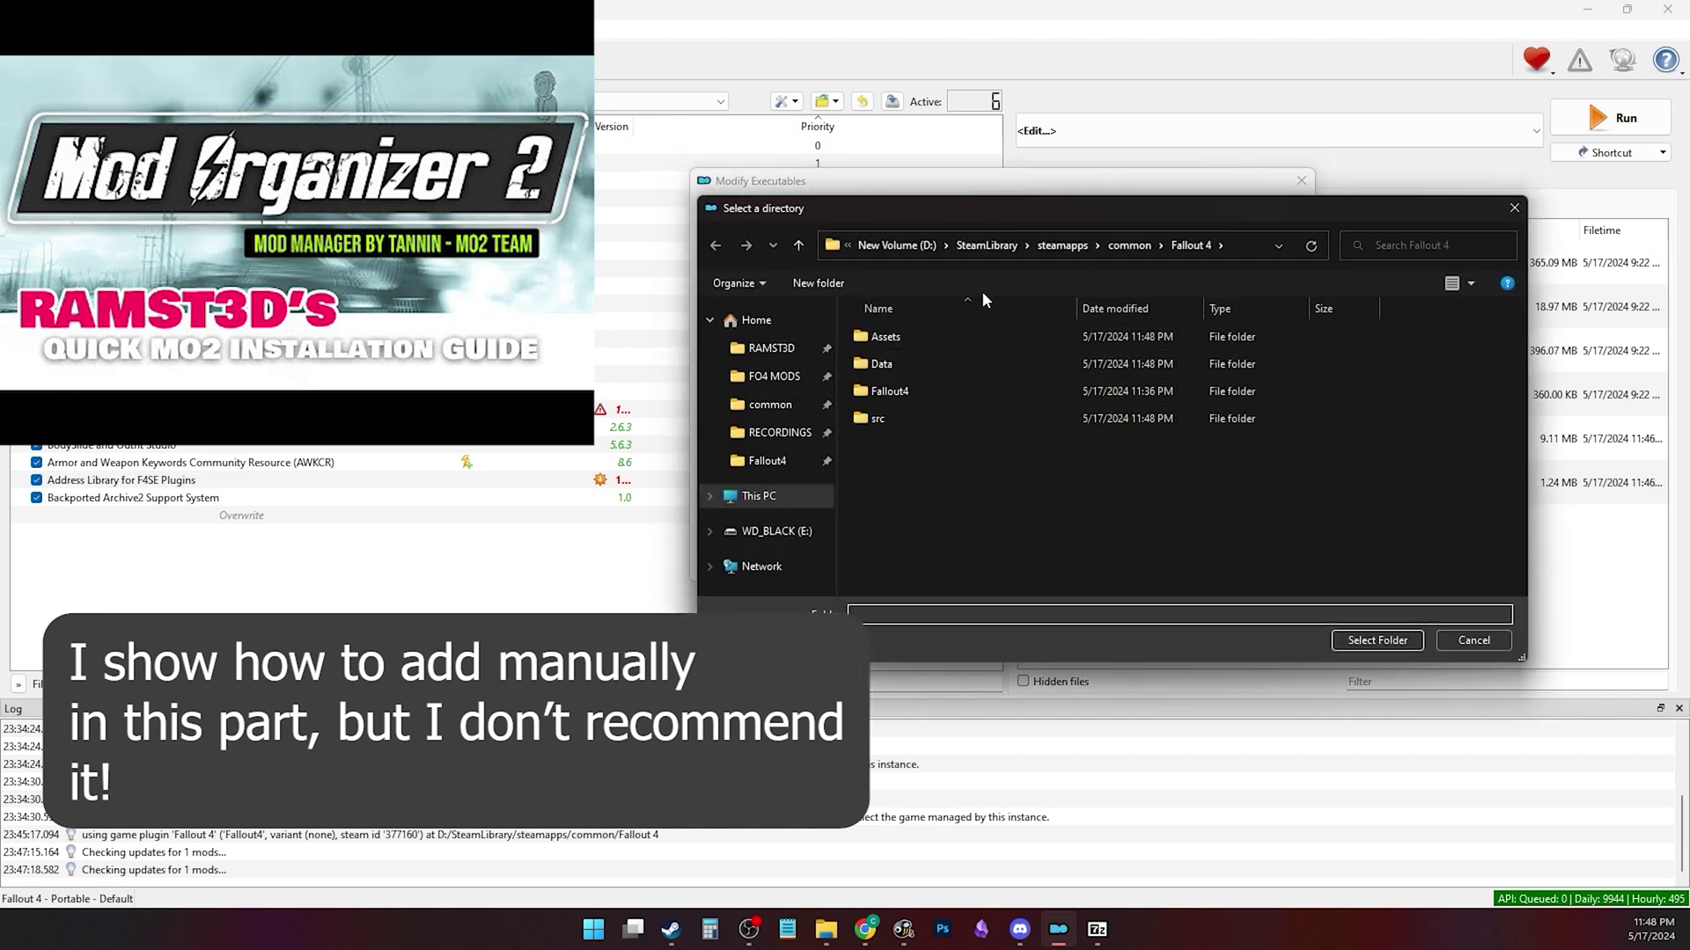
pyautogui.click(1376, 639)
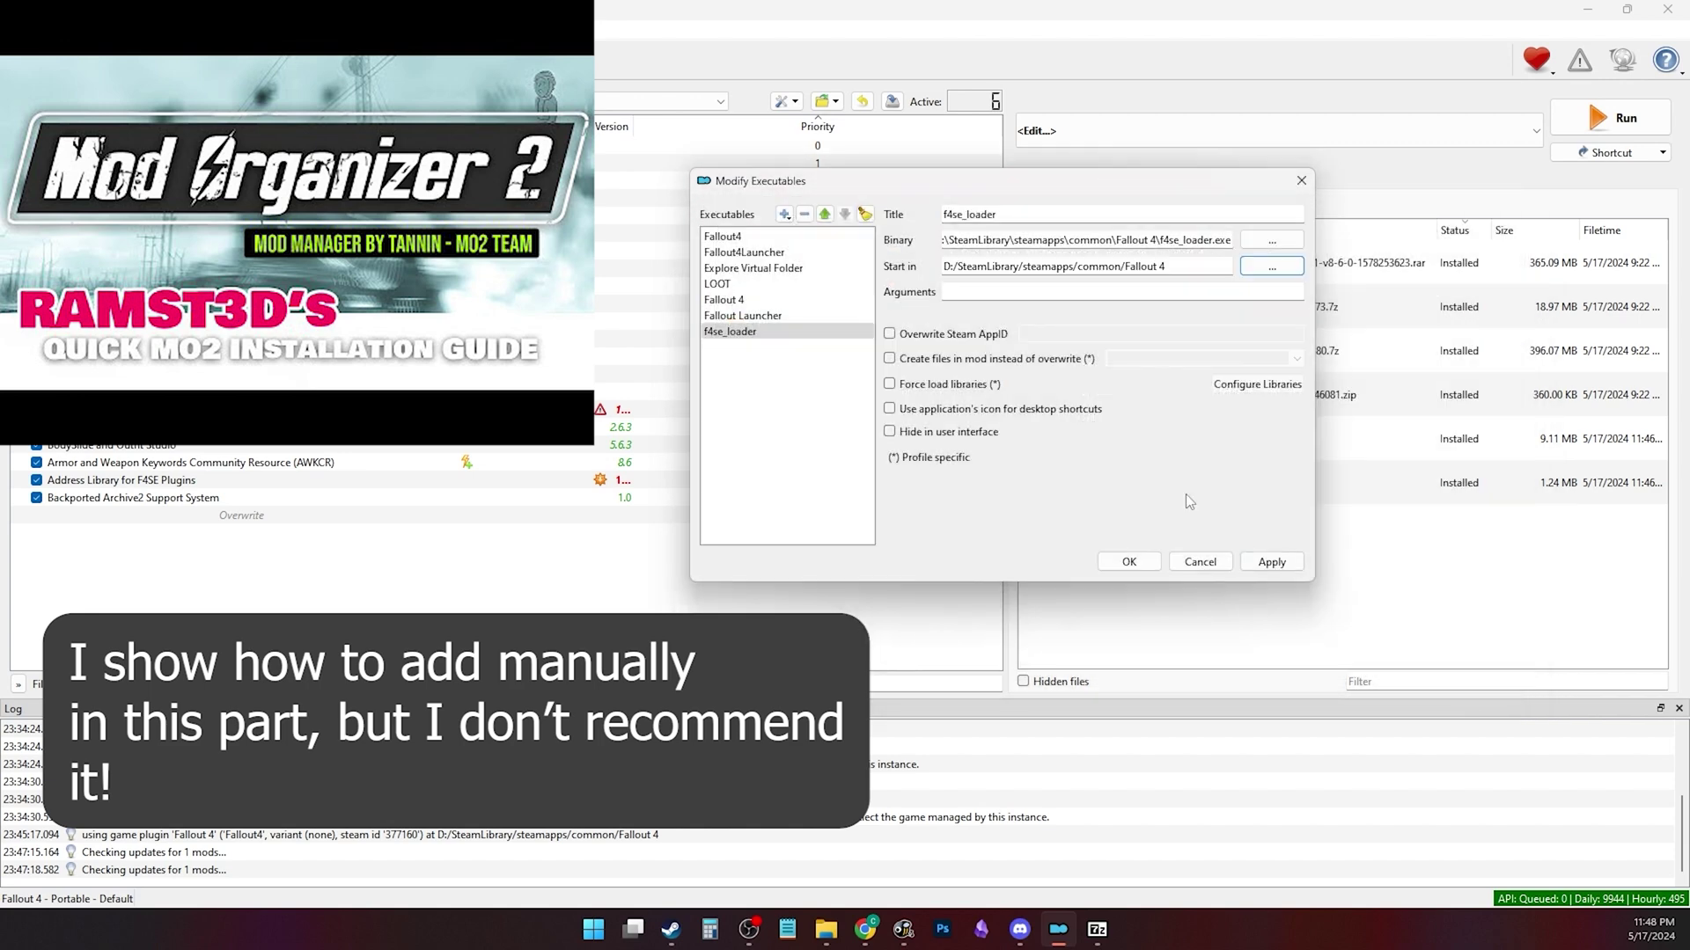
pyautogui.click(1149, 566)
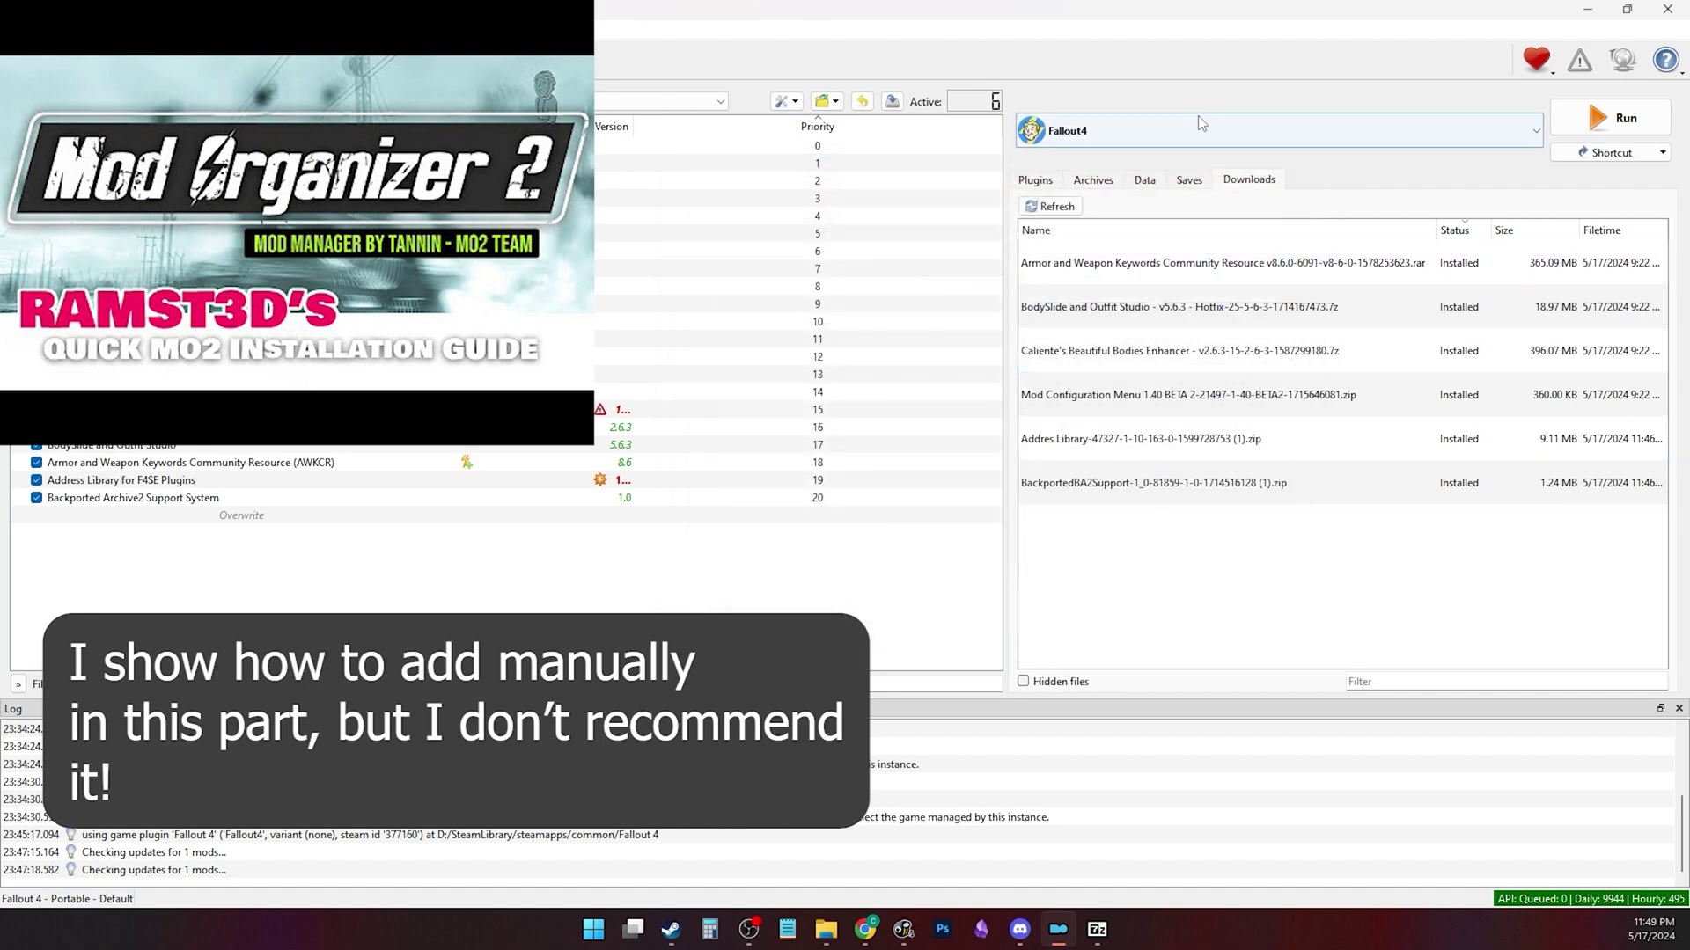